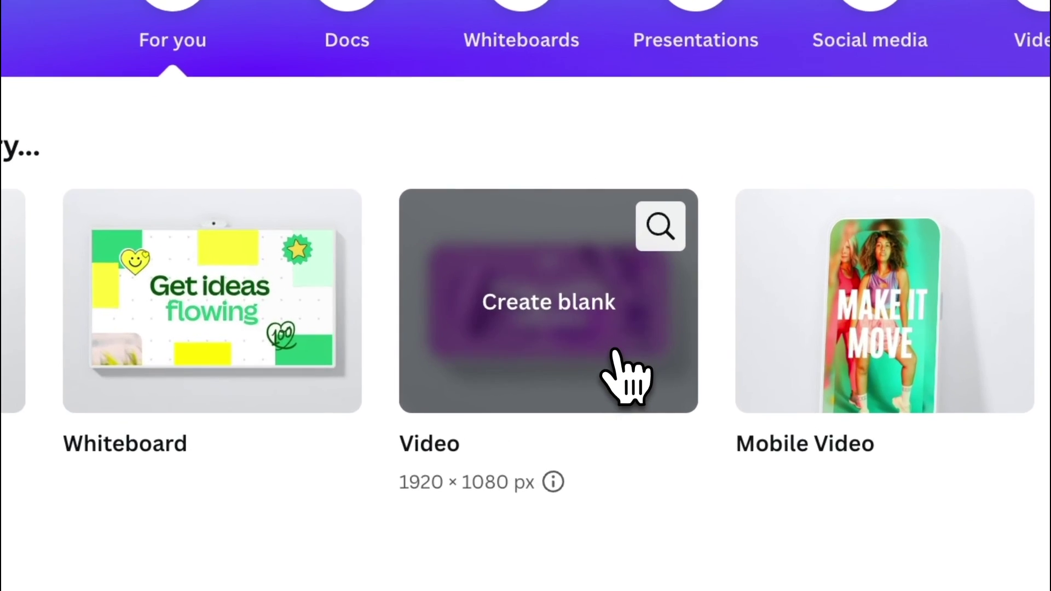
# Start a blank video and add a teal circle, centred and enlarged to 366 px.
pyautogui.click(411, 309)
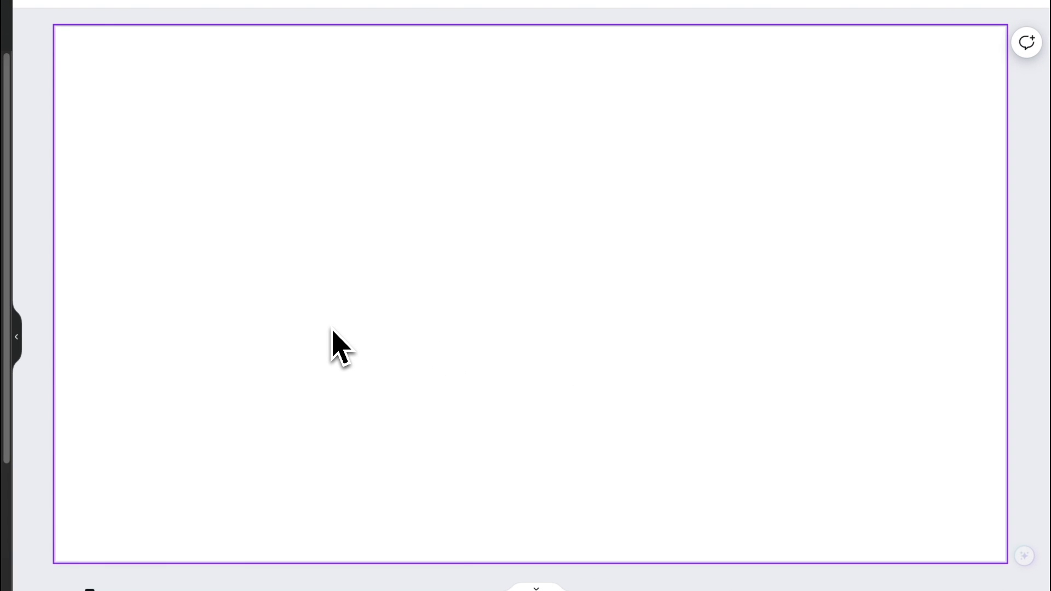
pyautogui.press('c')
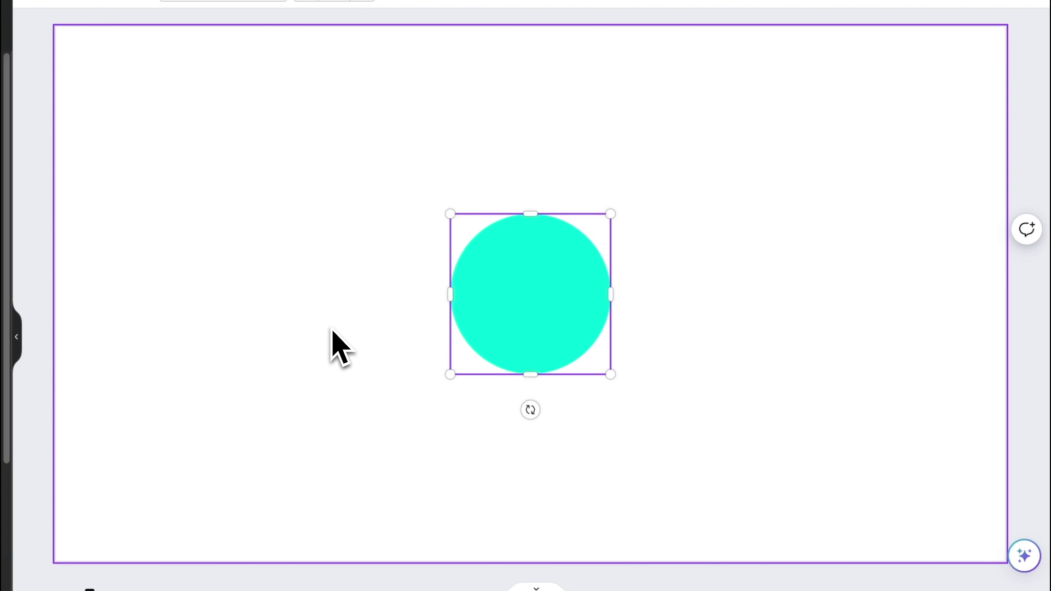
pyautogui.moveTo(587, 290); pyautogui.dragTo(581, 290)
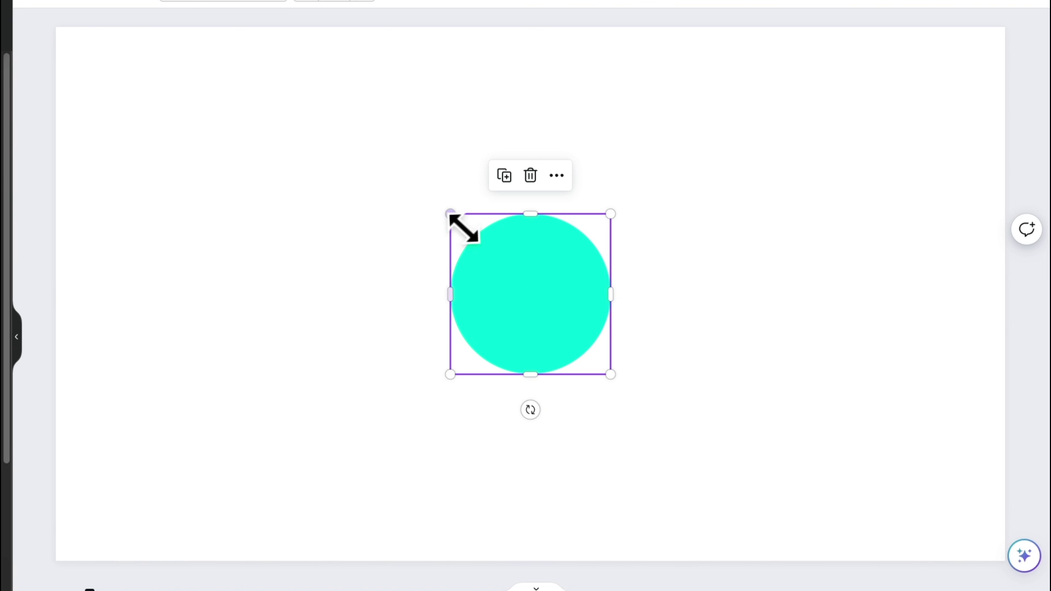
pyautogui.moveTo(451, 215); pyautogui.dragTo(440, 205)
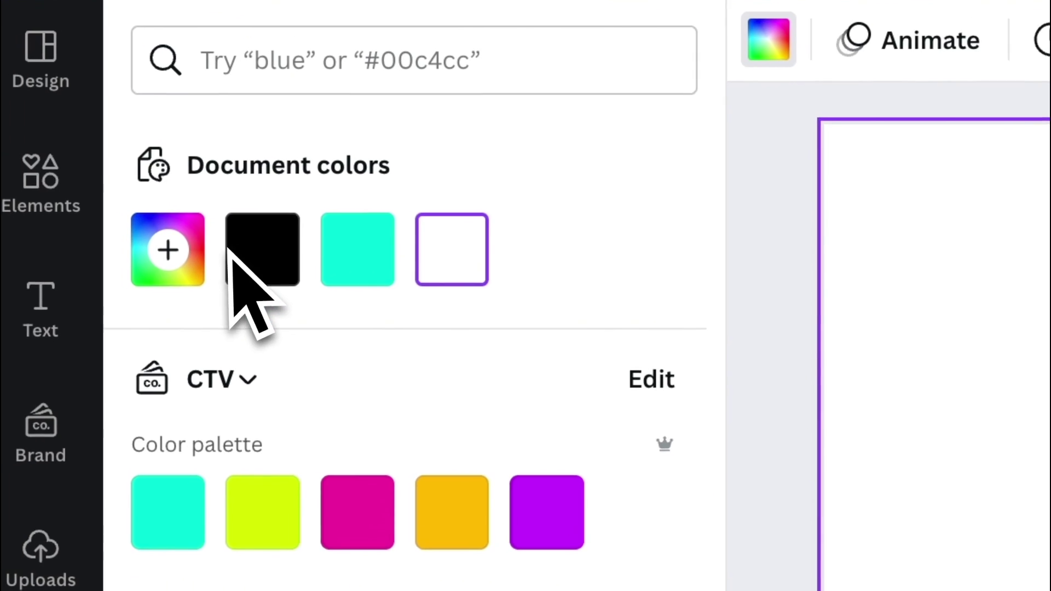
# Set the video background colour to blue #0047FF.
pyautogui.click(216, 249)
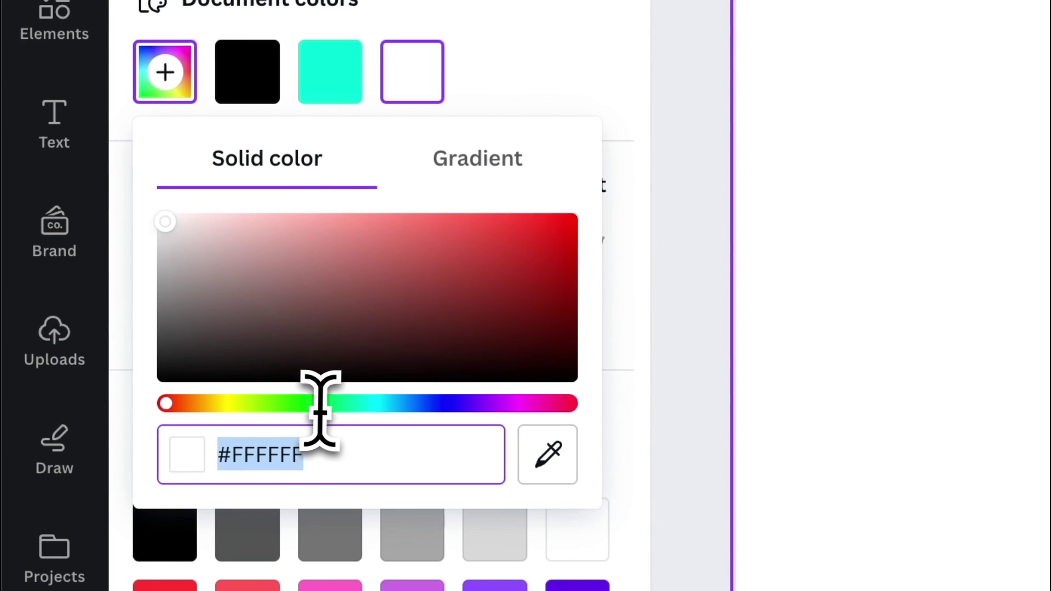
pyautogui.click(337, 481)
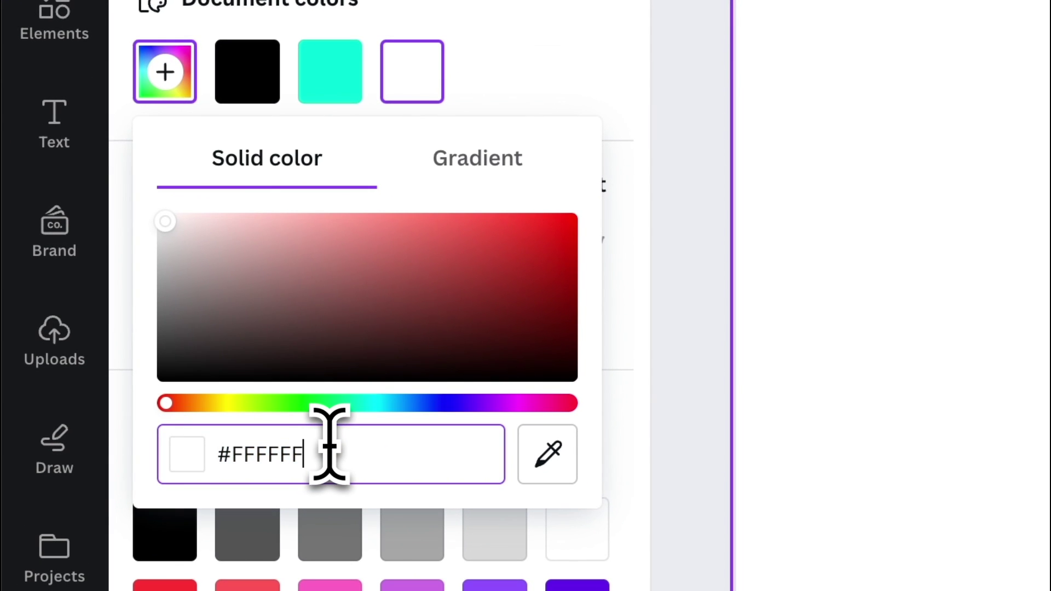
pyautogui.write('0047FF')
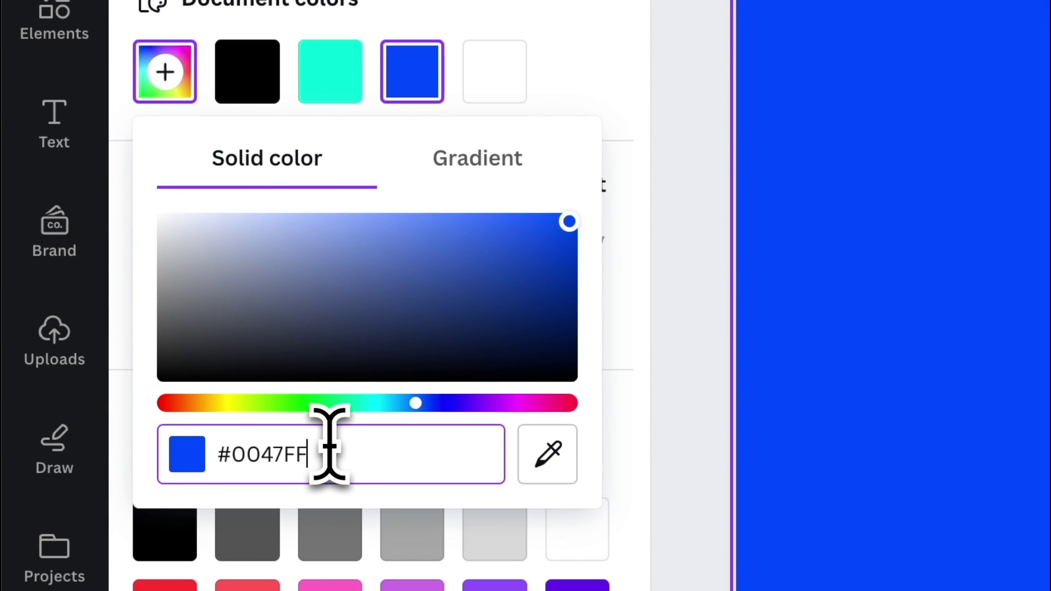
pyautogui.press('Return')
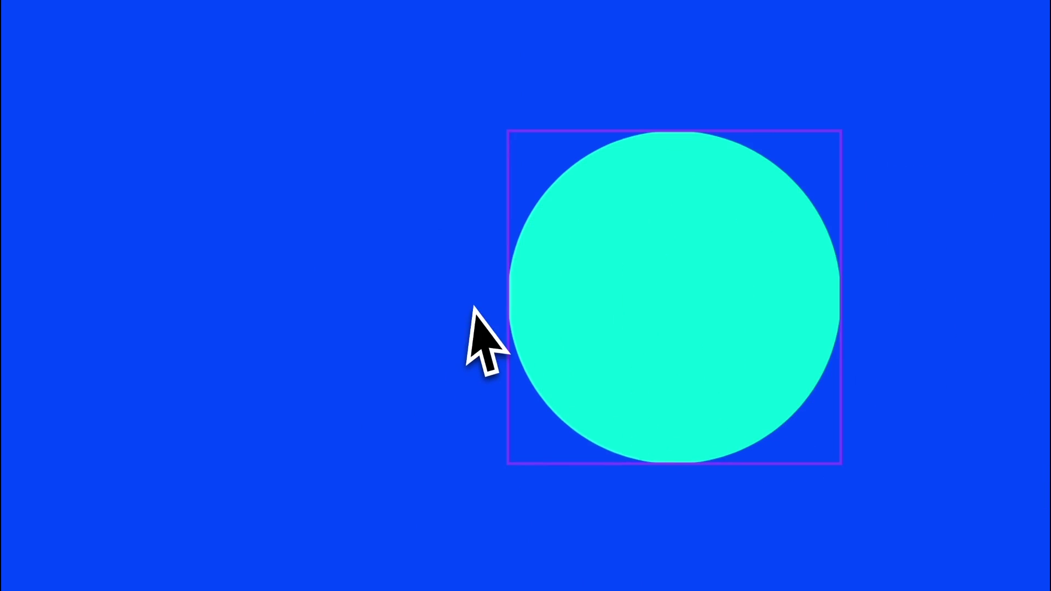
# Recolour the centred circle orange #FE660A.
pyautogui.click(521, 304)
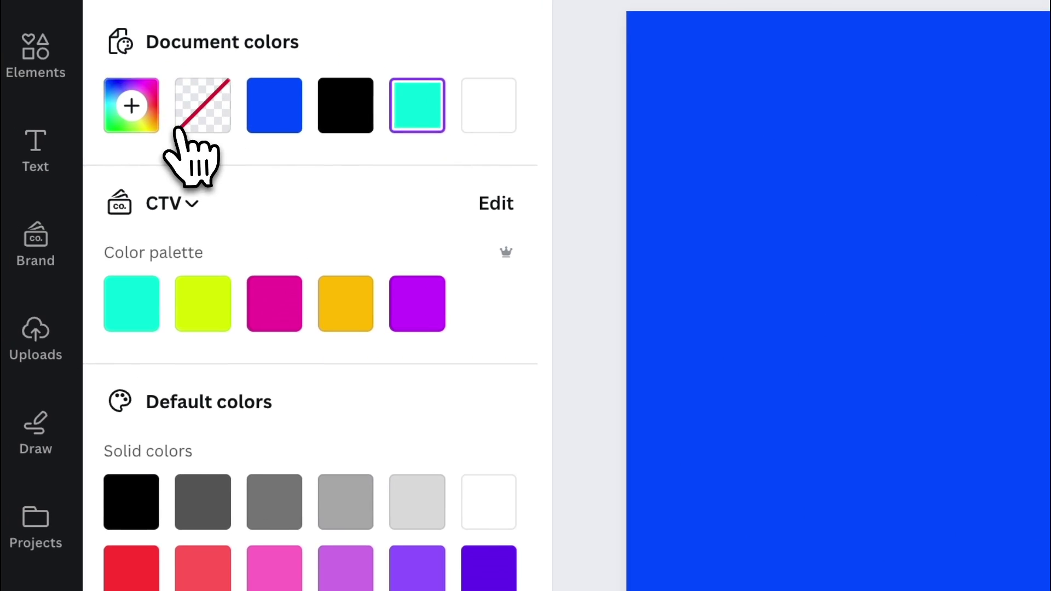
pyautogui.click(162, 127)
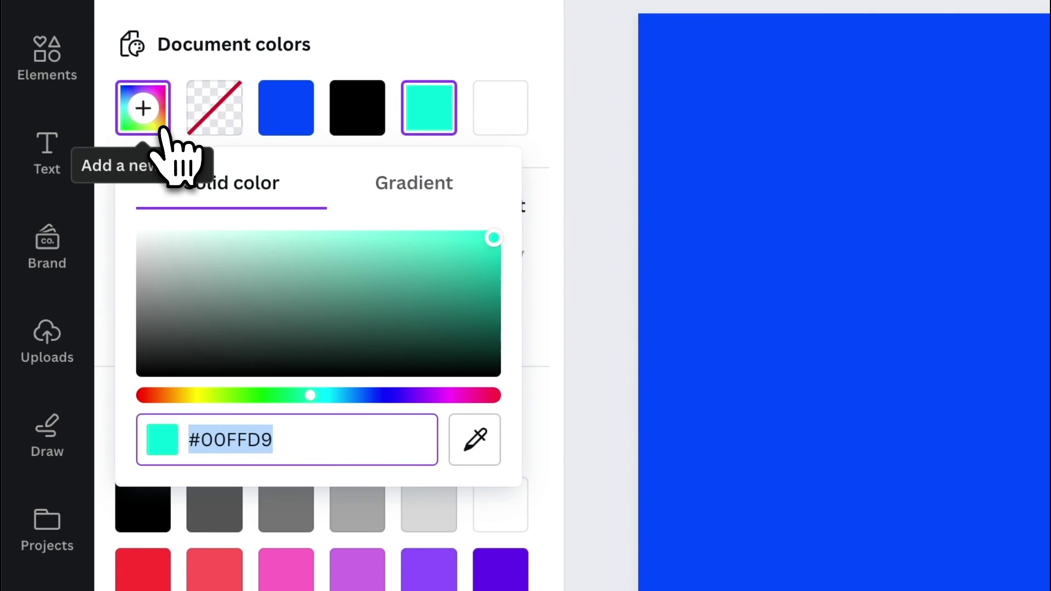
pyautogui.click(296, 438)
pyautogui.write('#FE660A')
pyautogui.press('Return')
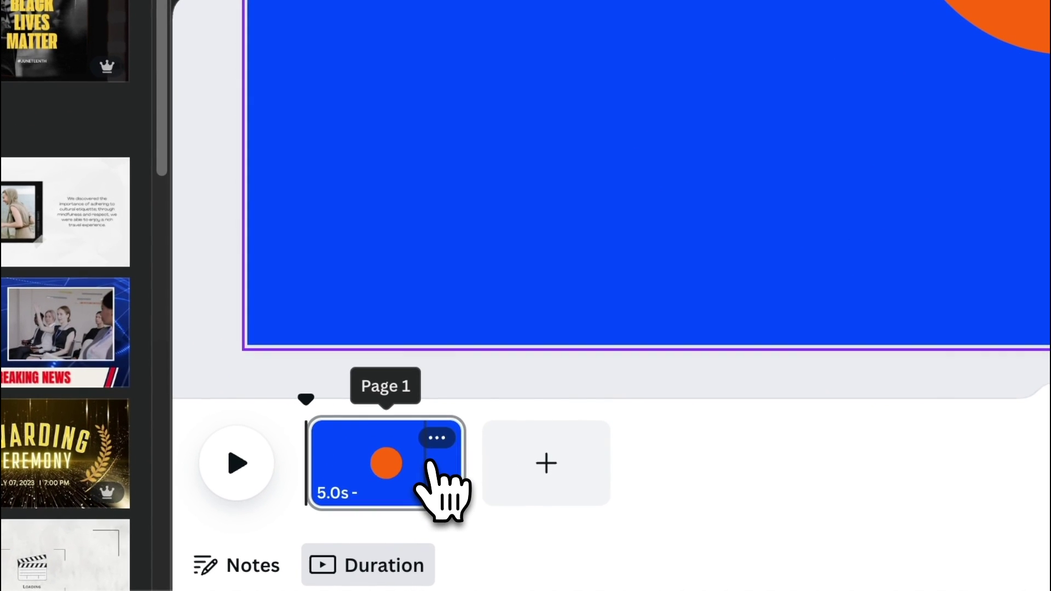
# Duplicate page 1 and enlarge page 2's orange circle to 639 px across.
pyautogui.click(432, 438)
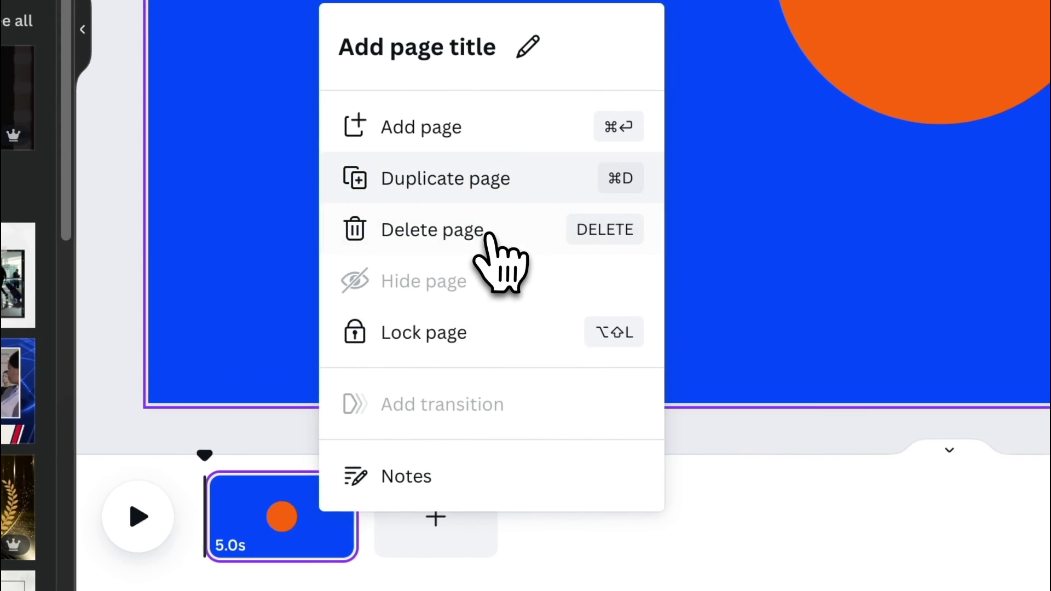
pyautogui.click(640, 111)
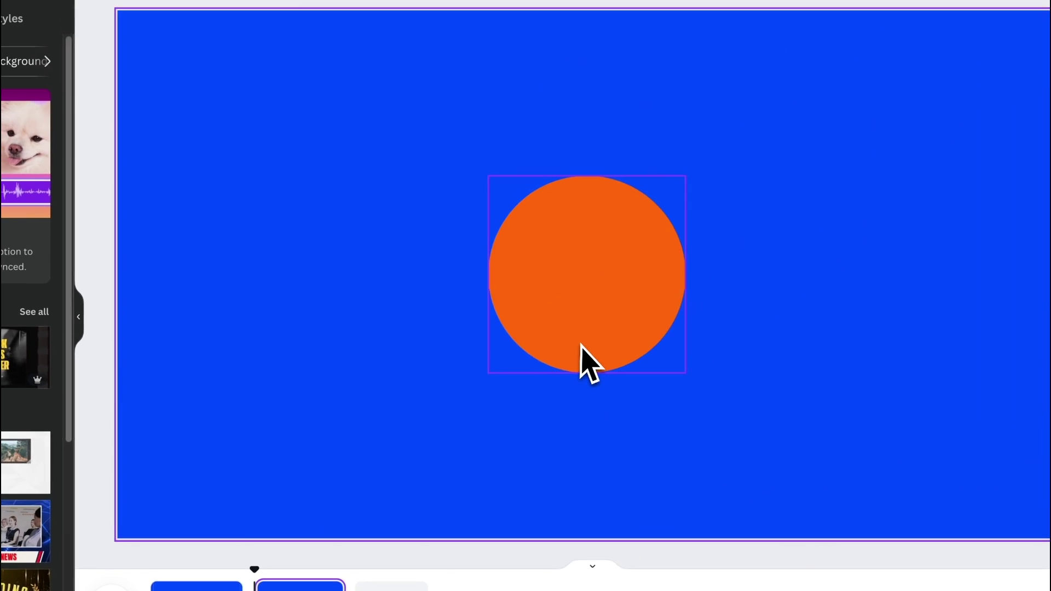
pyautogui.click(928, 104)
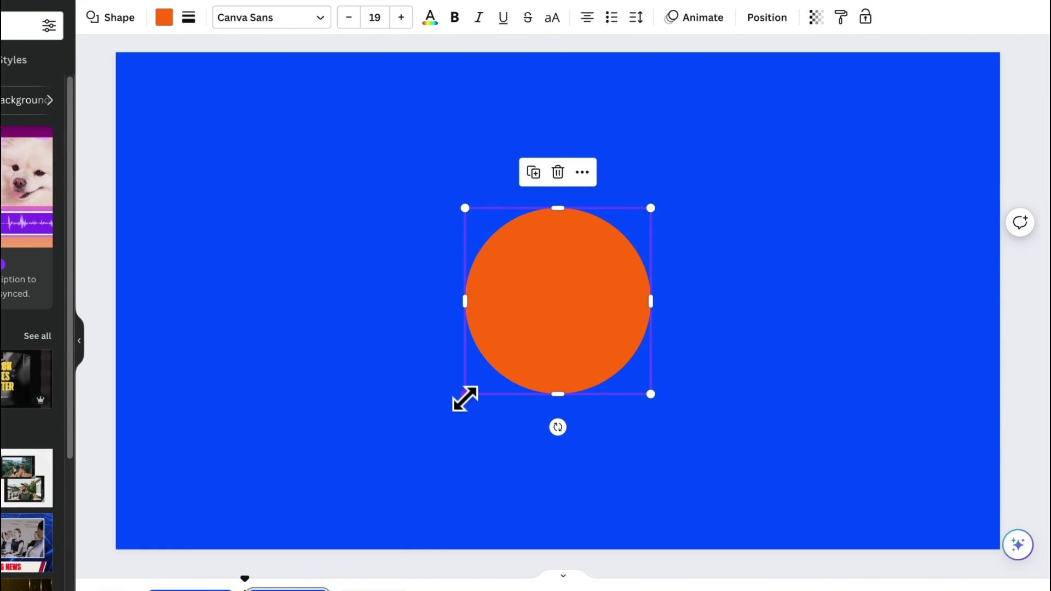
pyautogui.moveTo(465, 398); pyautogui.dragTo(289, 529)
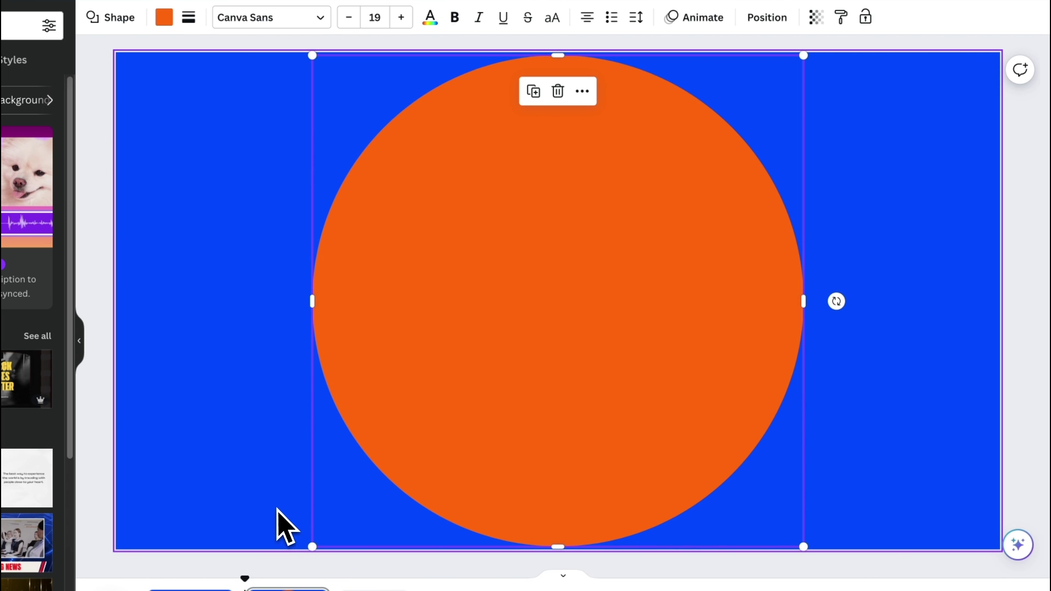
pyautogui.click(277, 509)
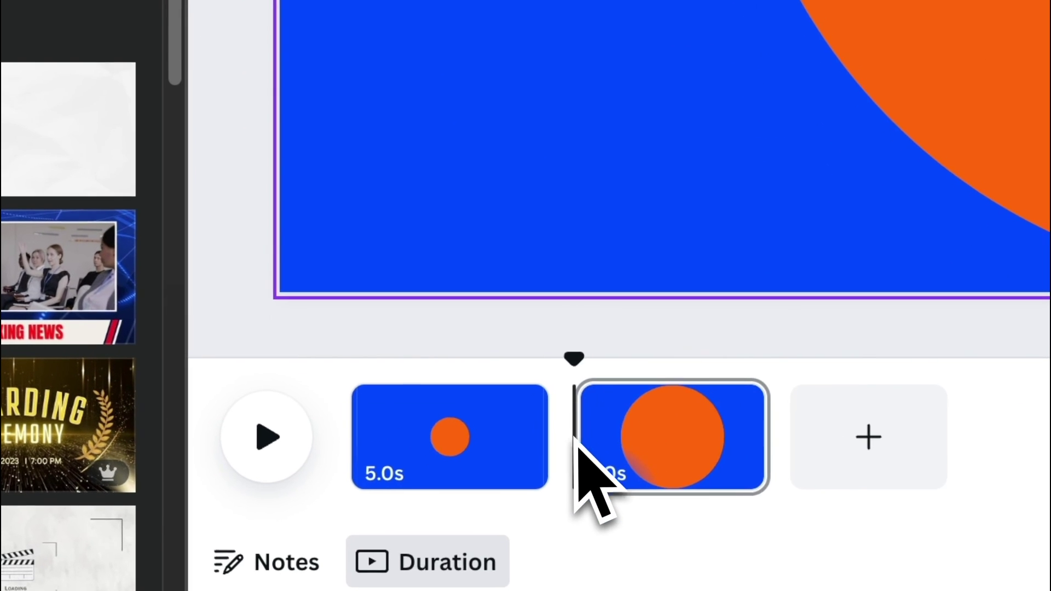
# Add a Match & Move transition between pages 1 and 2.
pyautogui.moveTo(572, 454)
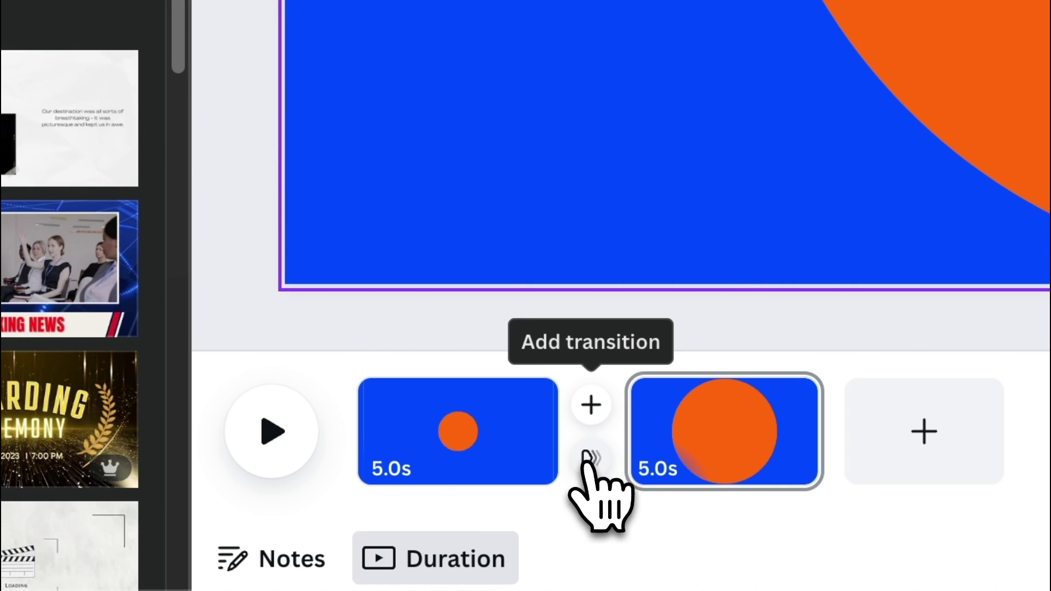
pyautogui.click(589, 459)
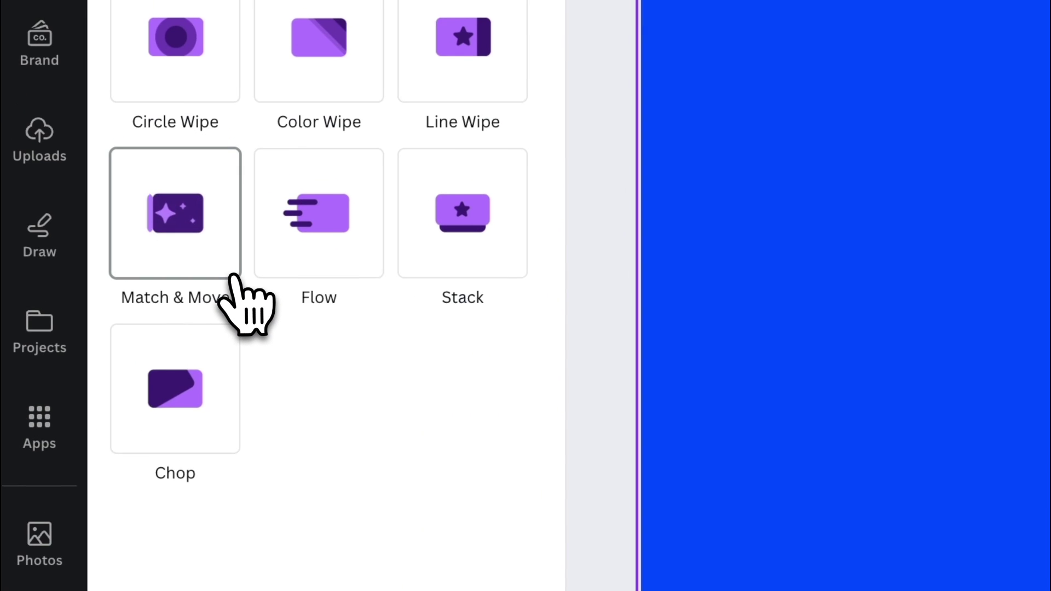
pyautogui.click(231, 275)
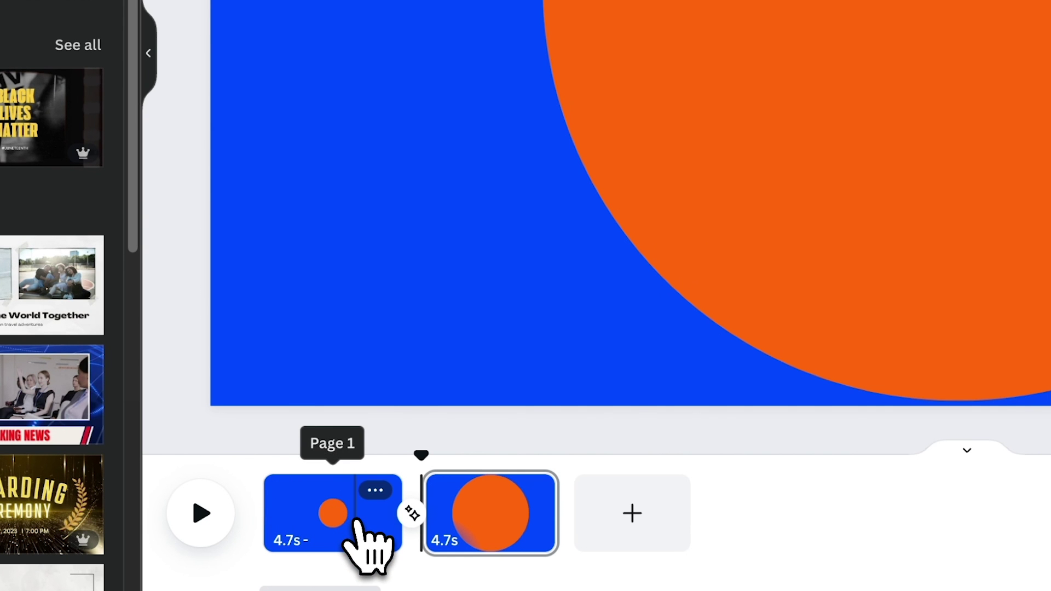
pyautogui.rightClick(357, 523)
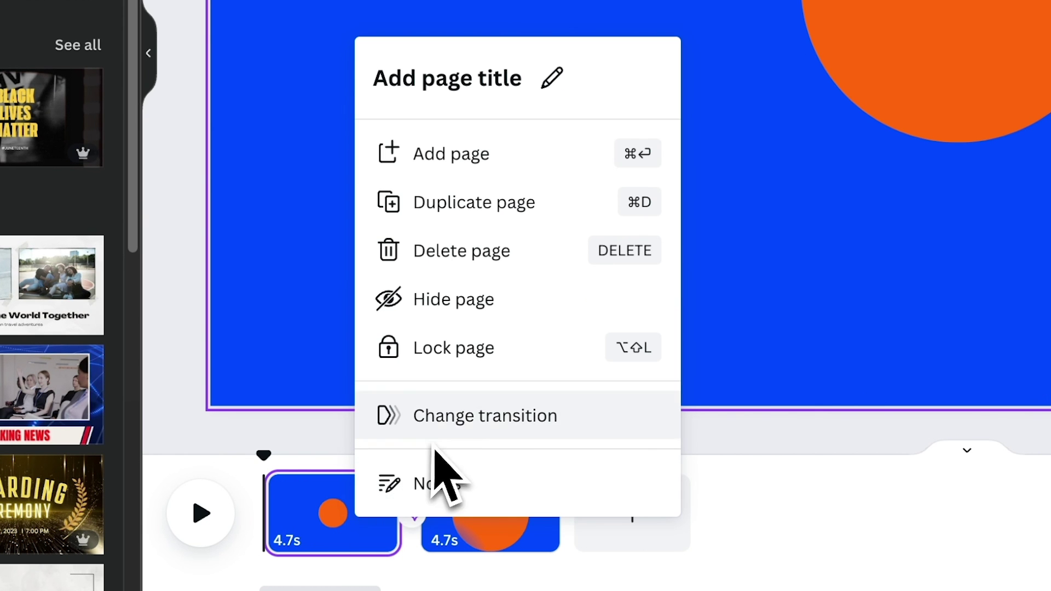
# Duplicate page 1 to the end and link it with a Match & Move transition.
pyautogui.click(571, 213)
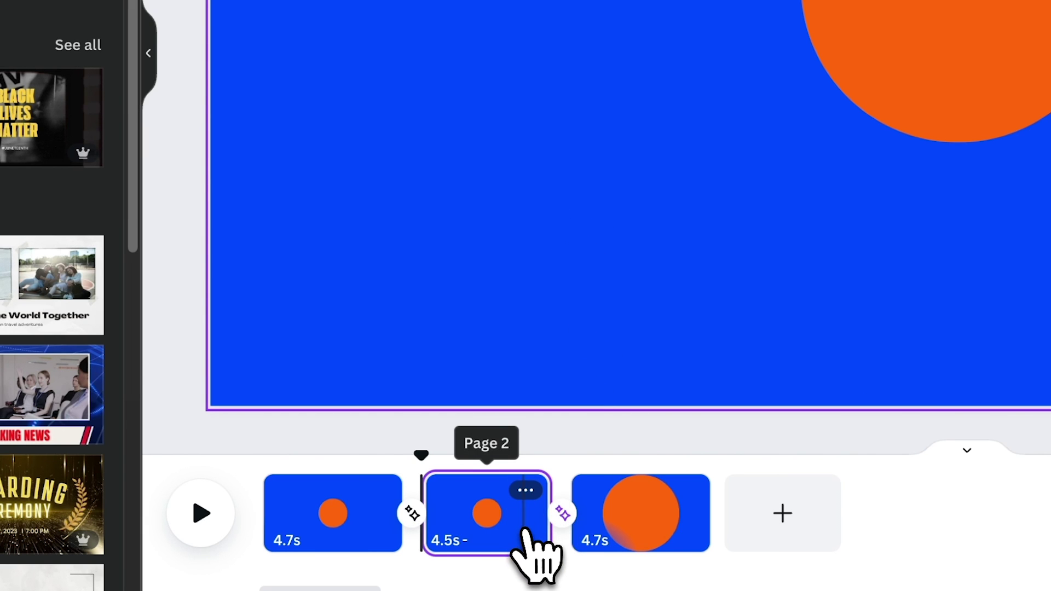
pyautogui.moveTo(524, 531); pyautogui.dragTo(752, 520)
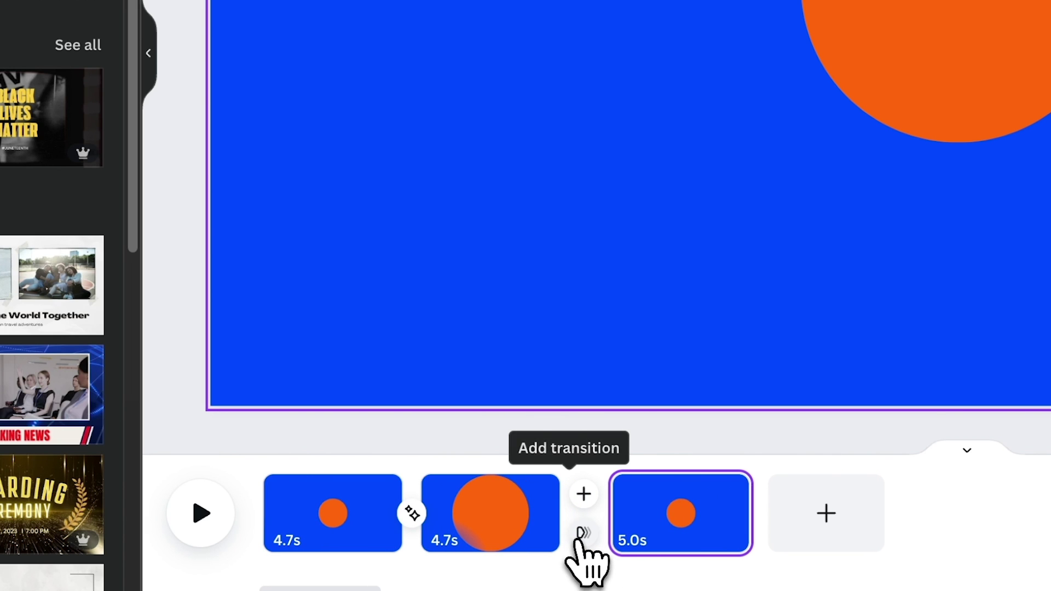
pyautogui.click(582, 533)
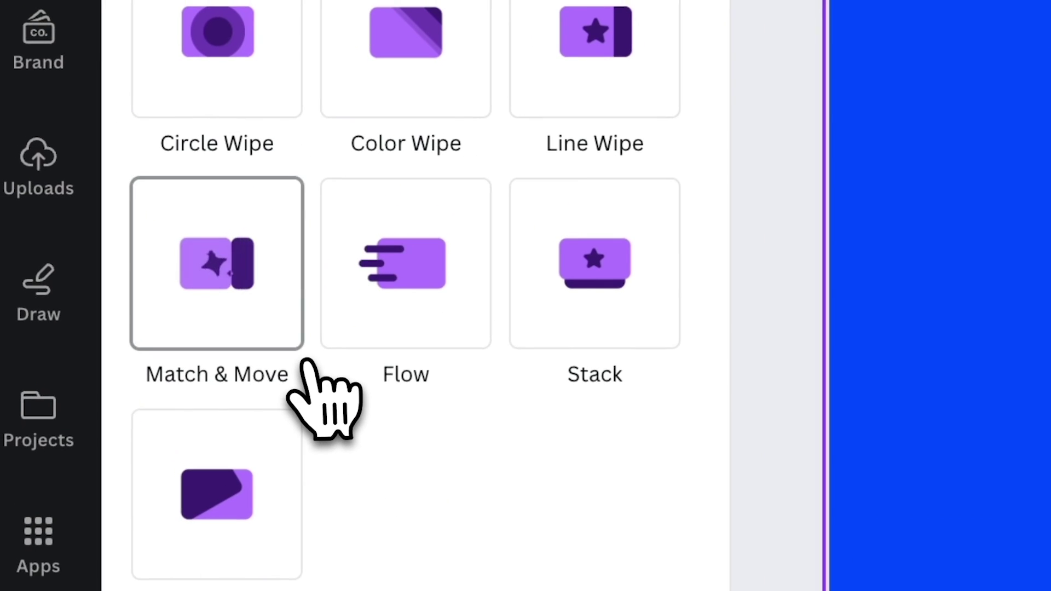
pyautogui.click(284, 334)
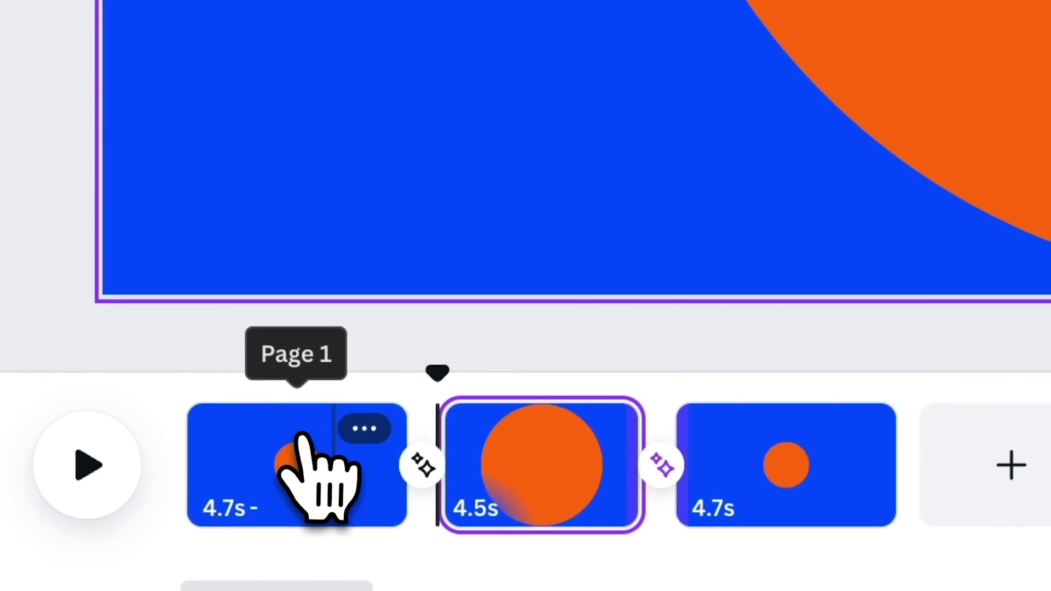
# Trim pages 1, 2 and 3 to 1.5 seconds each.
pyautogui.moveTo(395, 499)
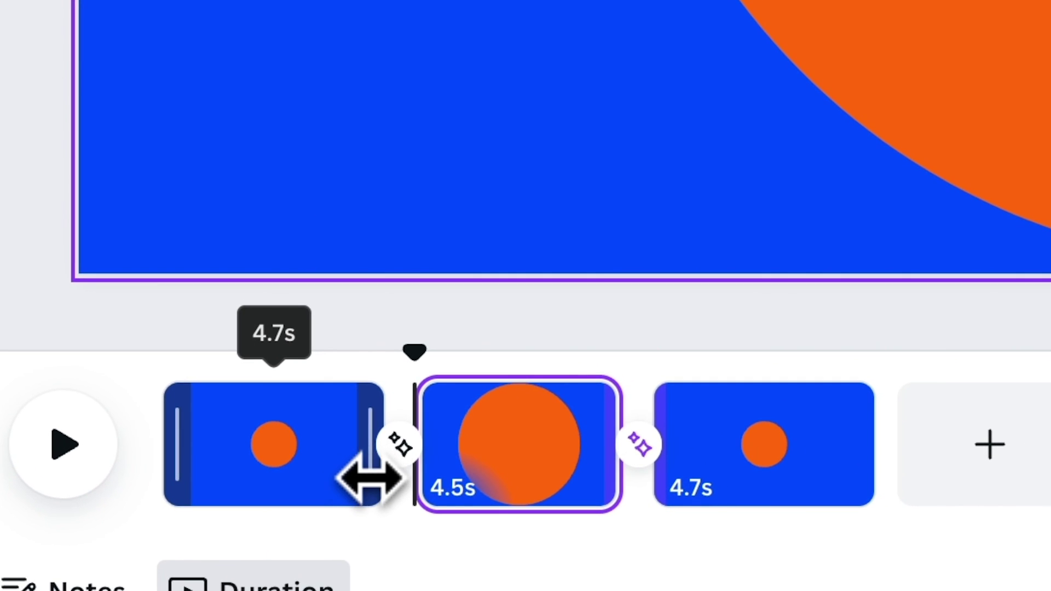
pyautogui.moveTo(370, 478); pyautogui.dragTo(225, 493)
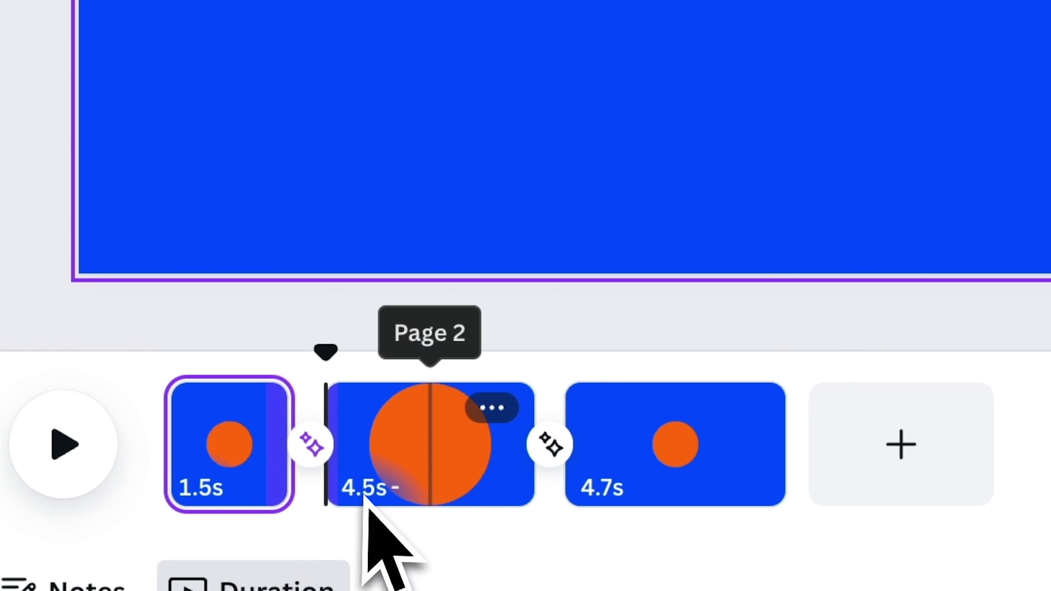
pyautogui.moveTo(521, 481); pyautogui.dragTo(387, 482)
pyautogui.moveTo(675, 481); pyautogui.dragTo(545, 474)
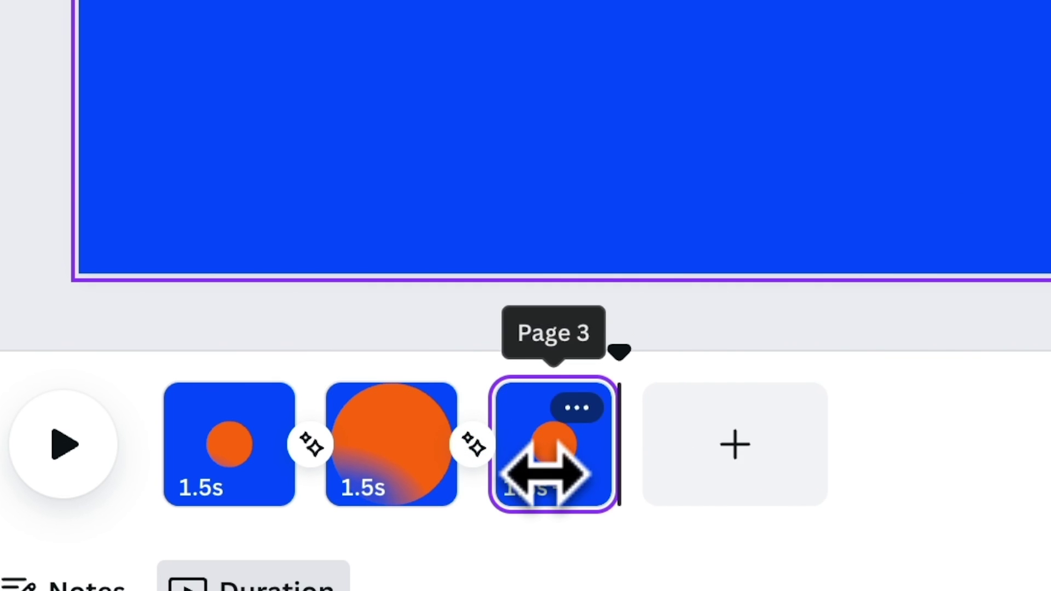
# Duplicate the selected pages 2–3 three times to extend the alternating sequence.
pyautogui.click(411, 482)
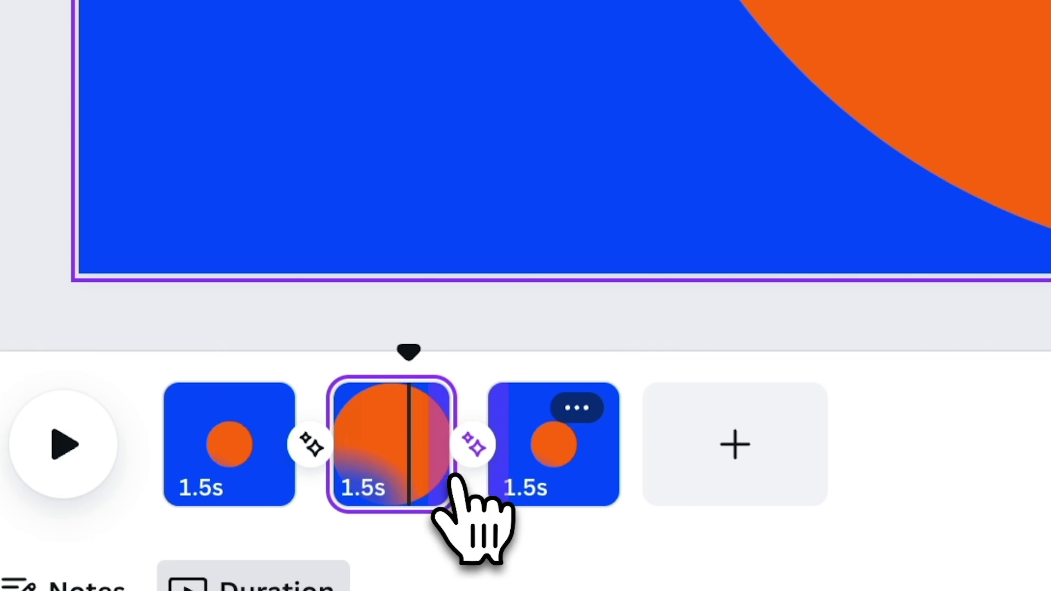
pyautogui.keyDown('shift'); pyautogui.click(568, 463); pyautogui.keyUp('shift')
pyautogui.rightClick(565, 465)
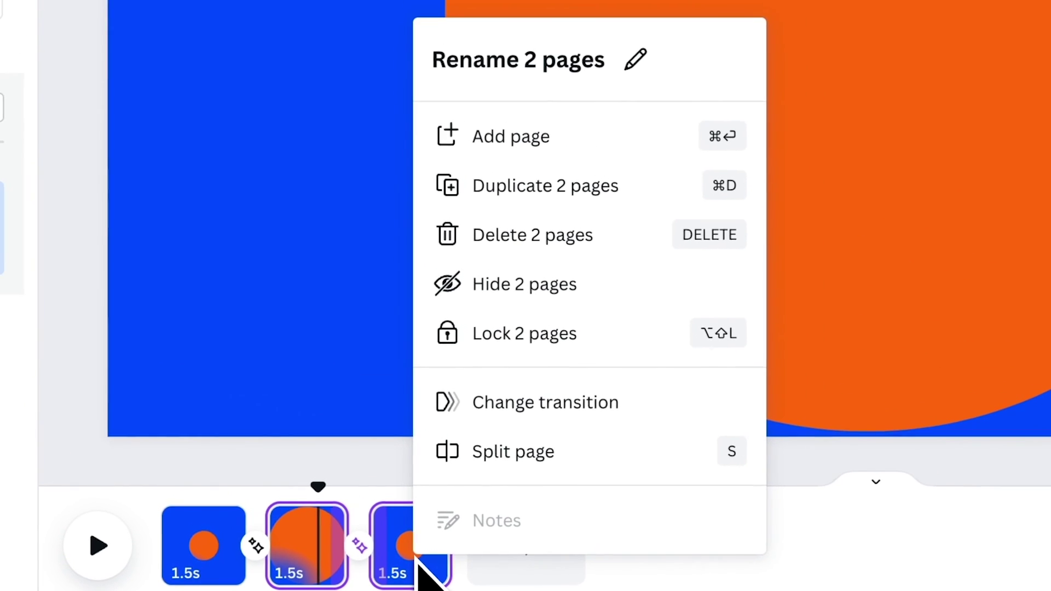
pyautogui.click(638, 198)
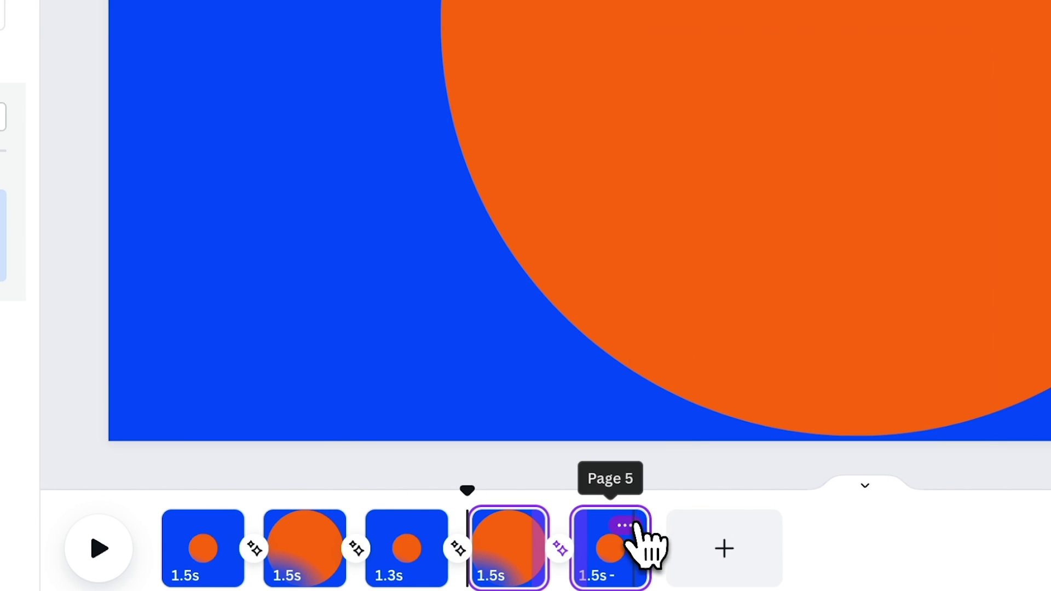
pyautogui.click(635, 525)
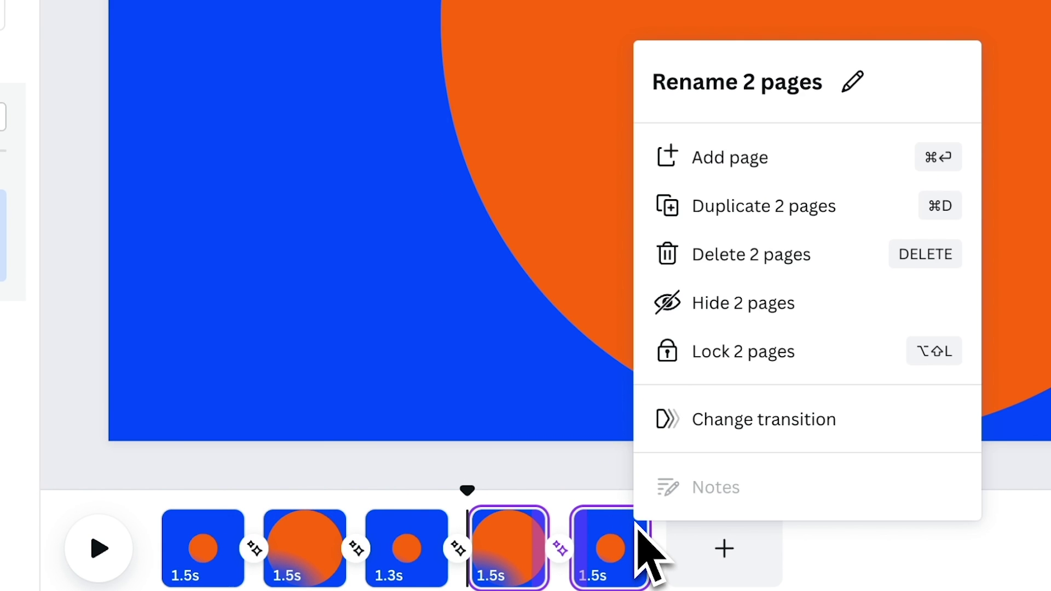
pyautogui.click(832, 217)
pyautogui.rightClick(846, 541)
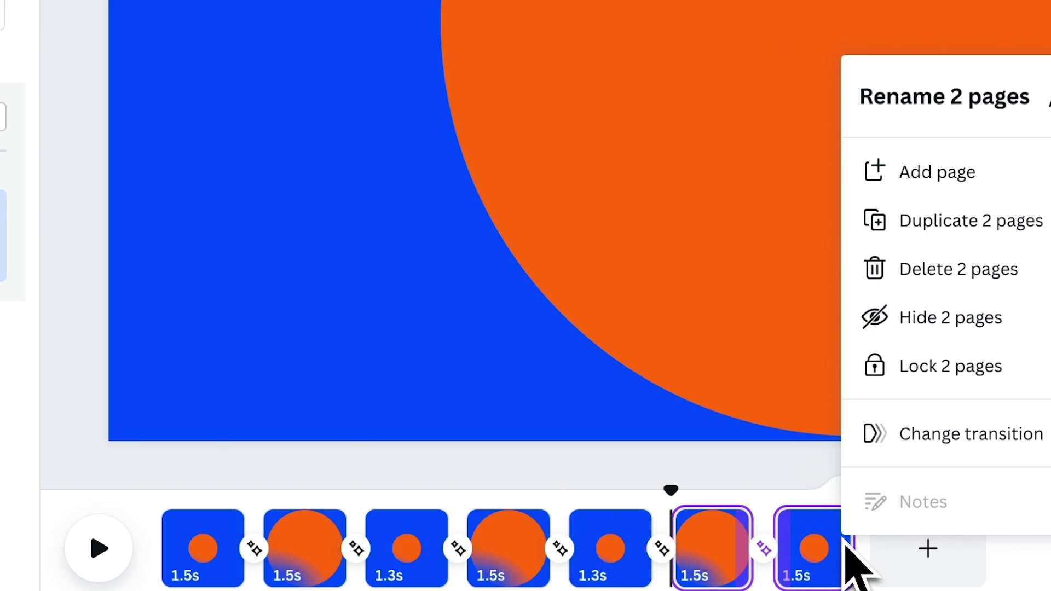
pyautogui.click(1005, 222)
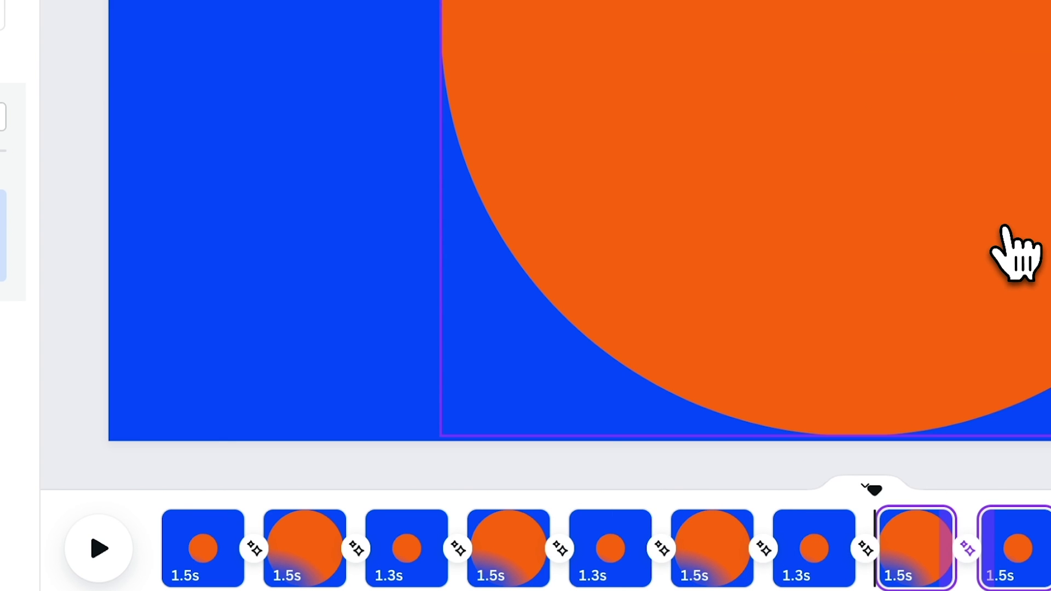
# Lengthen pages 3, 5 and 7 from 1.3 s to 1.5 s.
pyautogui.click(370, 517)
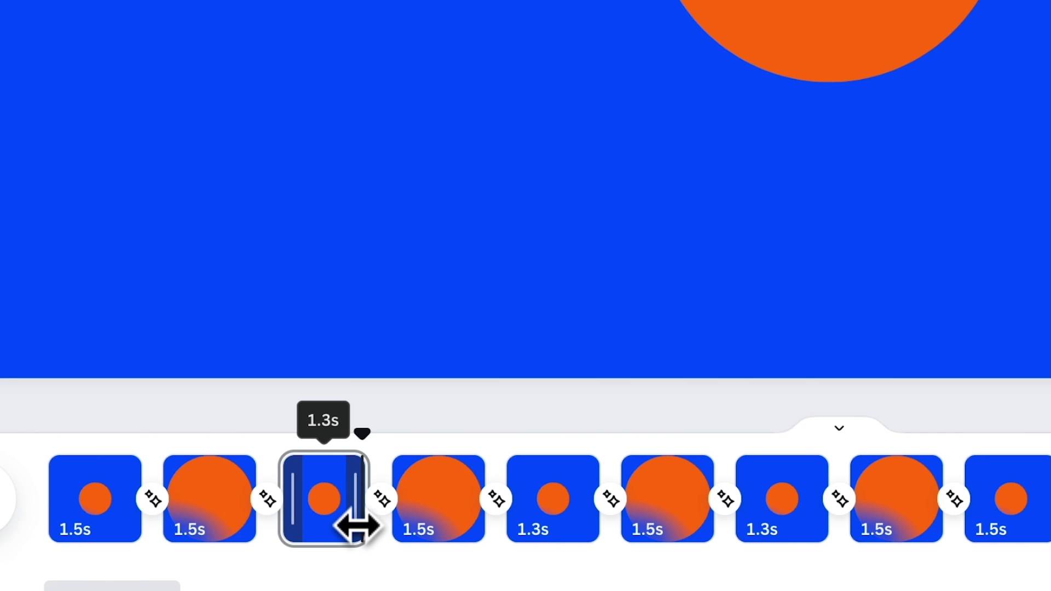
pyautogui.moveTo(356, 526); pyautogui.dragTo(362, 527)
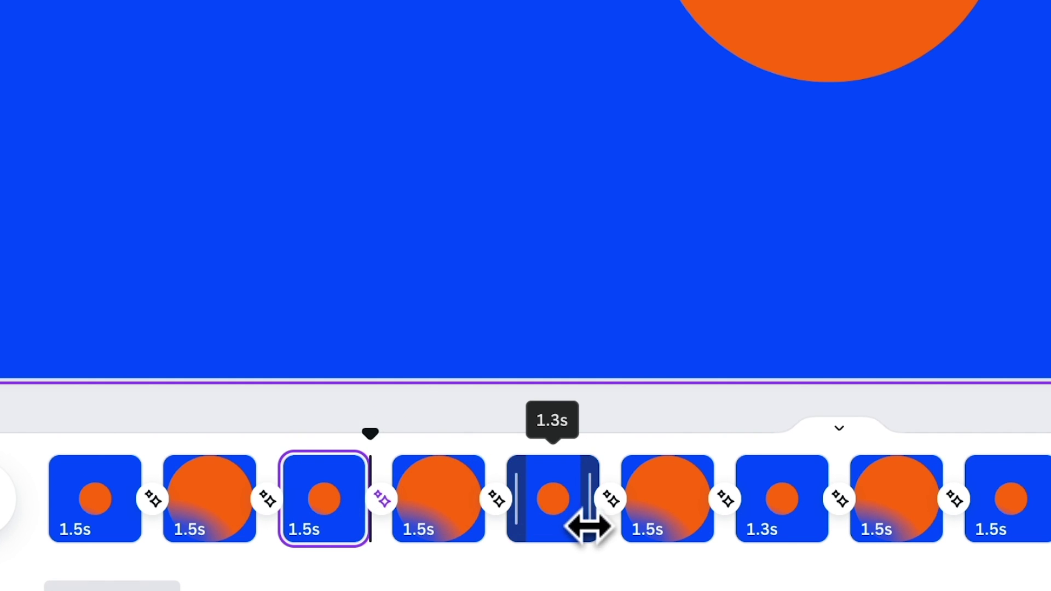
pyautogui.moveTo(588, 526); pyautogui.dragTo(593, 527)
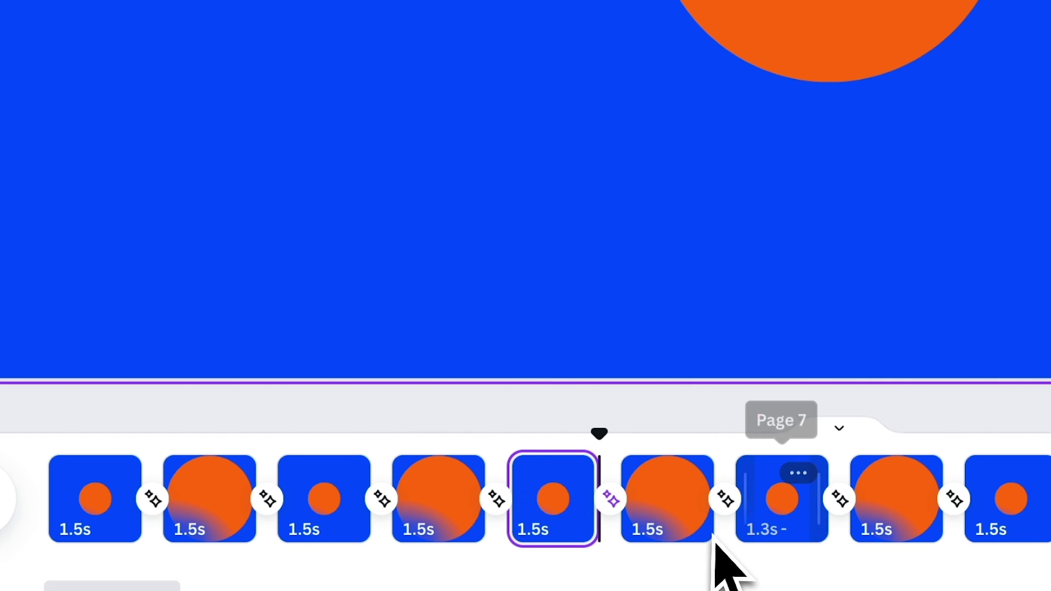
pyautogui.moveTo(814, 520); pyautogui.dragTo(821, 523)
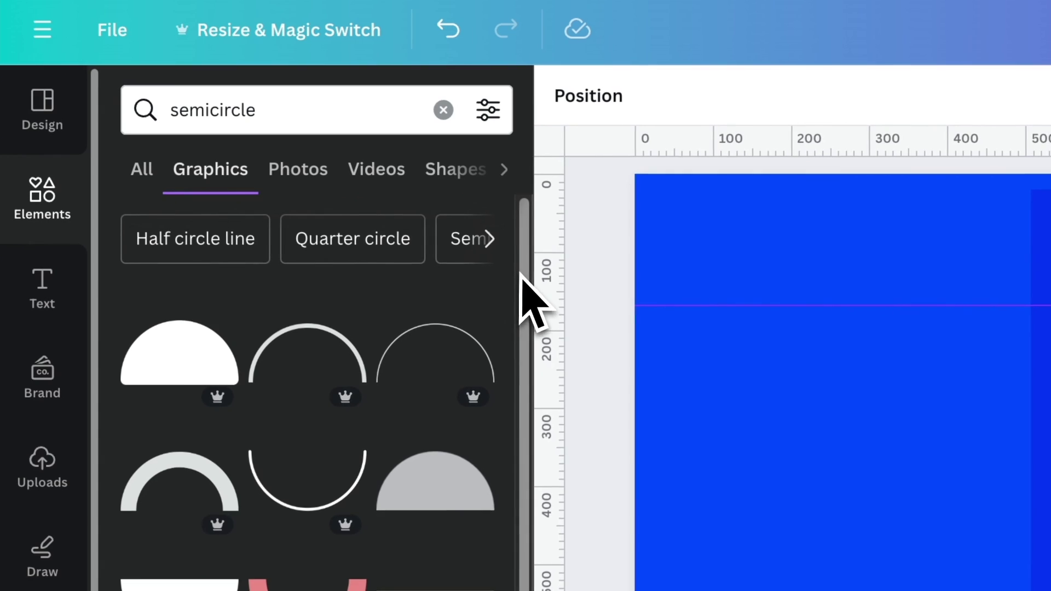
pyautogui.scroll(-2, 528, 306)
pyautogui.moveTo(528, 303); pyautogui.dragTo(534, 590)
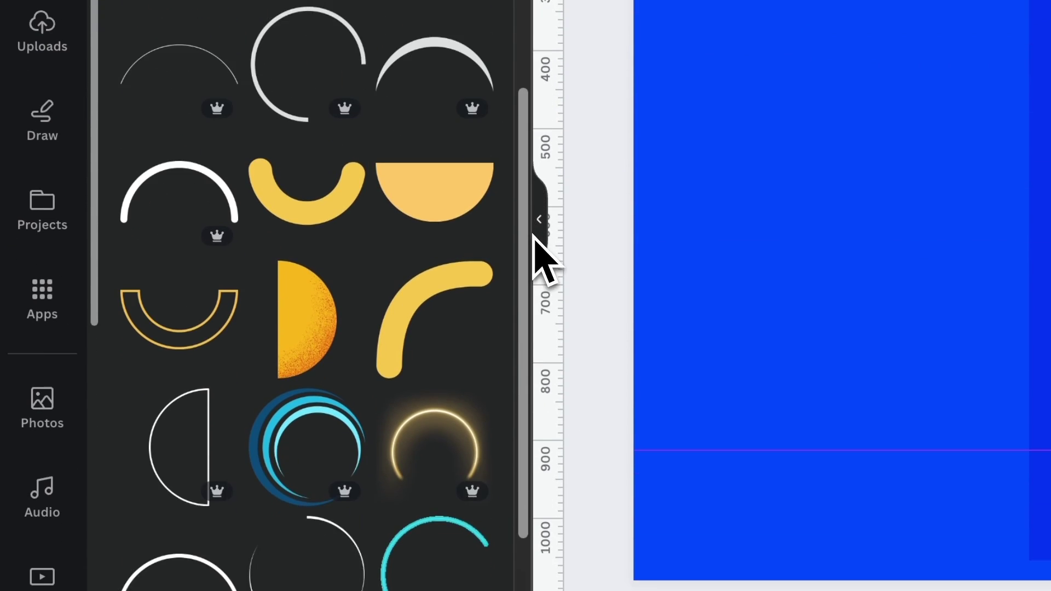
pyautogui.moveTo(534, 234); pyautogui.dragTo(539, 278)
pyautogui.moveTo(529, 166); pyautogui.dragTo(528, 377)
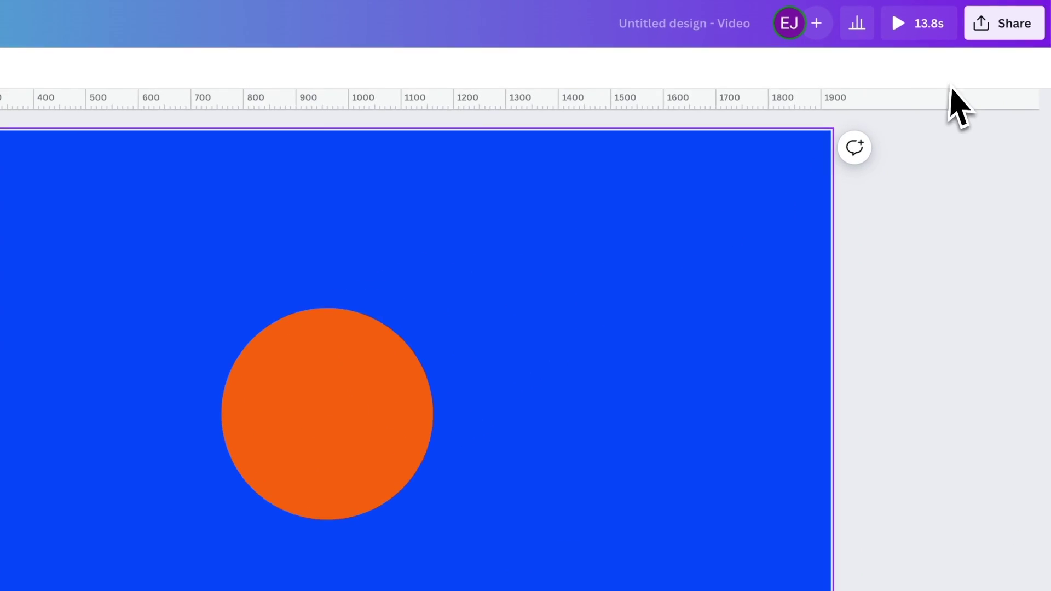
# Download all nine pages as a 1080p MP4 video.
pyautogui.click(987, 42)
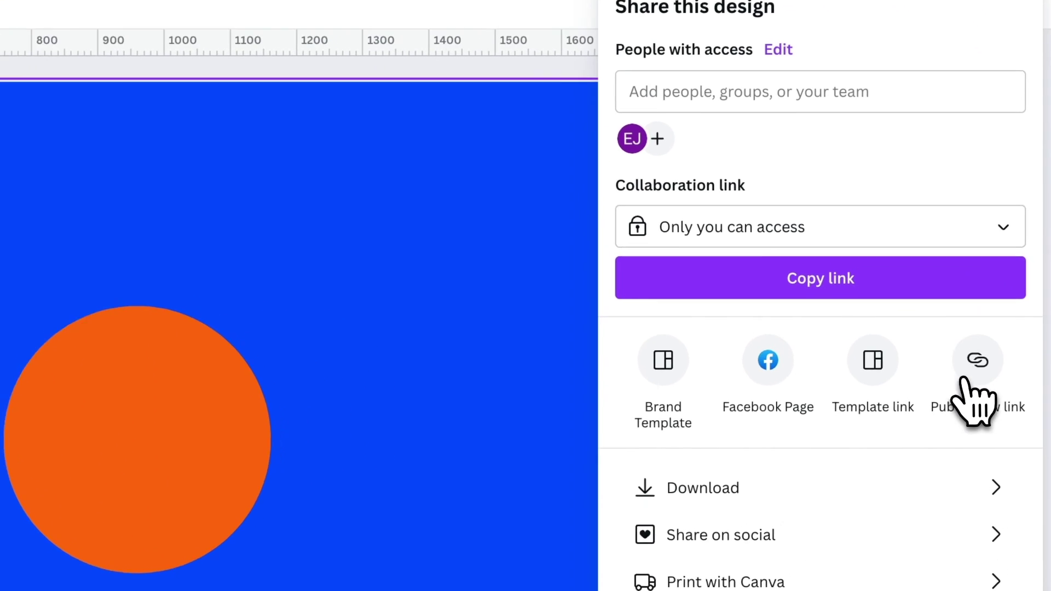
pyautogui.click(953, 496)
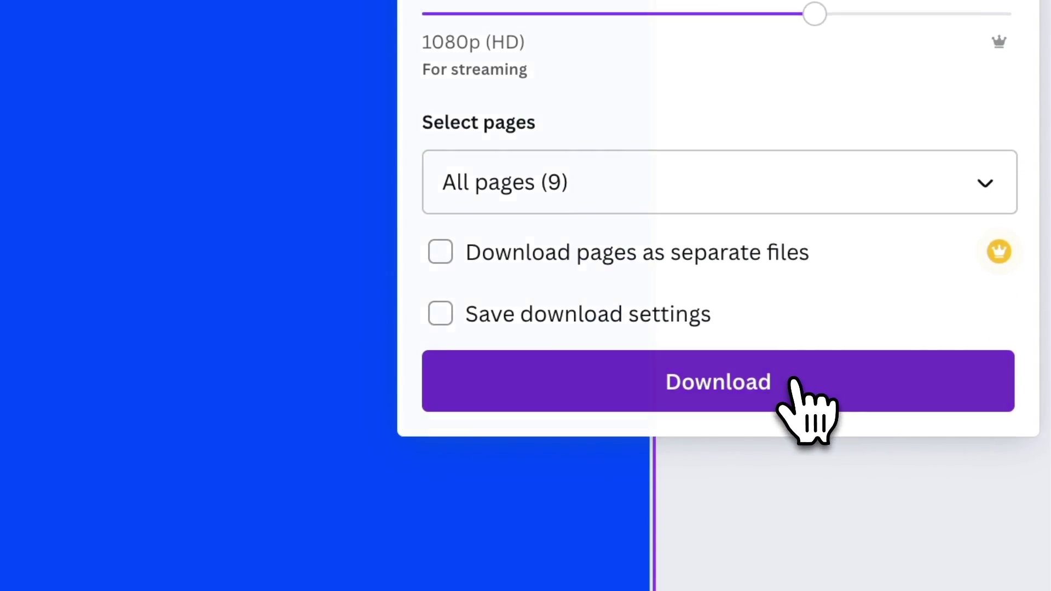
pyautogui.click(794, 377)
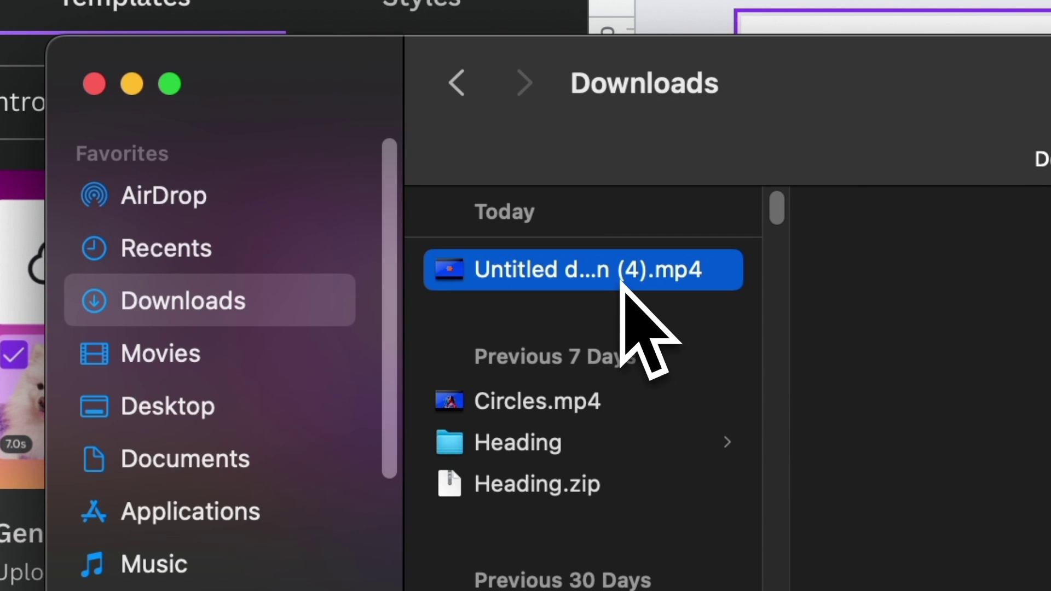
# Drop the exported MP4 from Finder onto the page and resize it to 1,920 × 1,080.
pyautogui.moveTo(621, 280); pyautogui.dragTo(1050, 538)
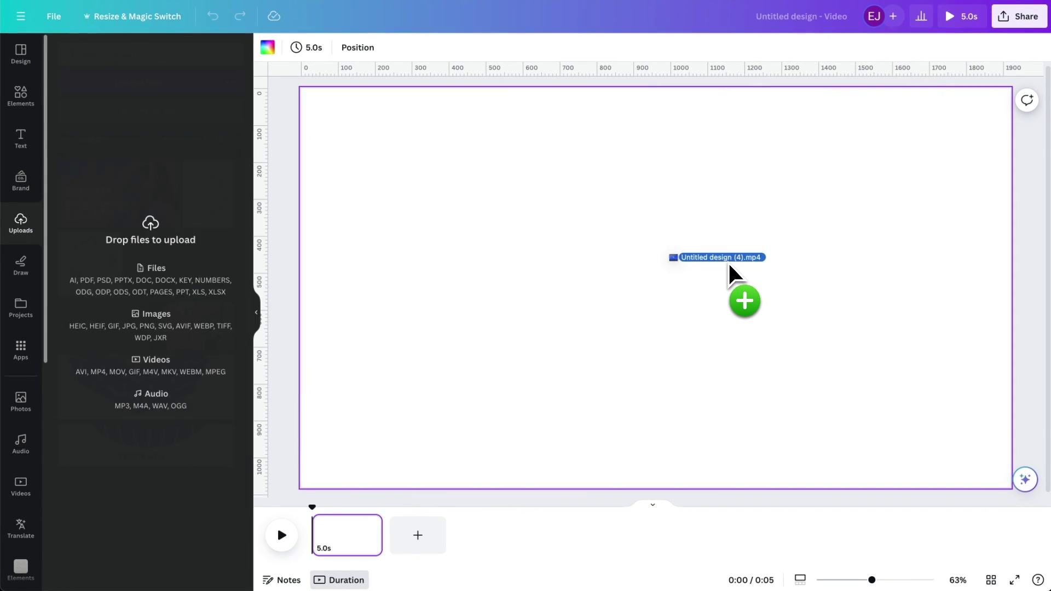
pyautogui.moveTo(728, 265); pyautogui.dragTo(727, 264)
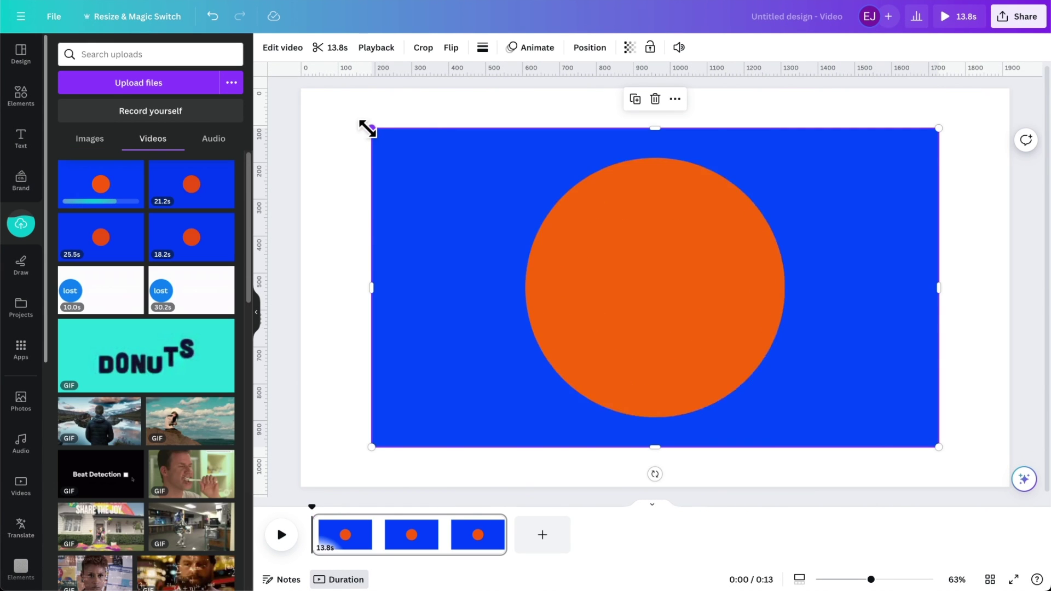
pyautogui.moveTo(371, 129); pyautogui.dragTo(291, 104)
# Crop the circle video inward to a narrow frame about 1,005 px wide.
pyautogui.click(93, 477)
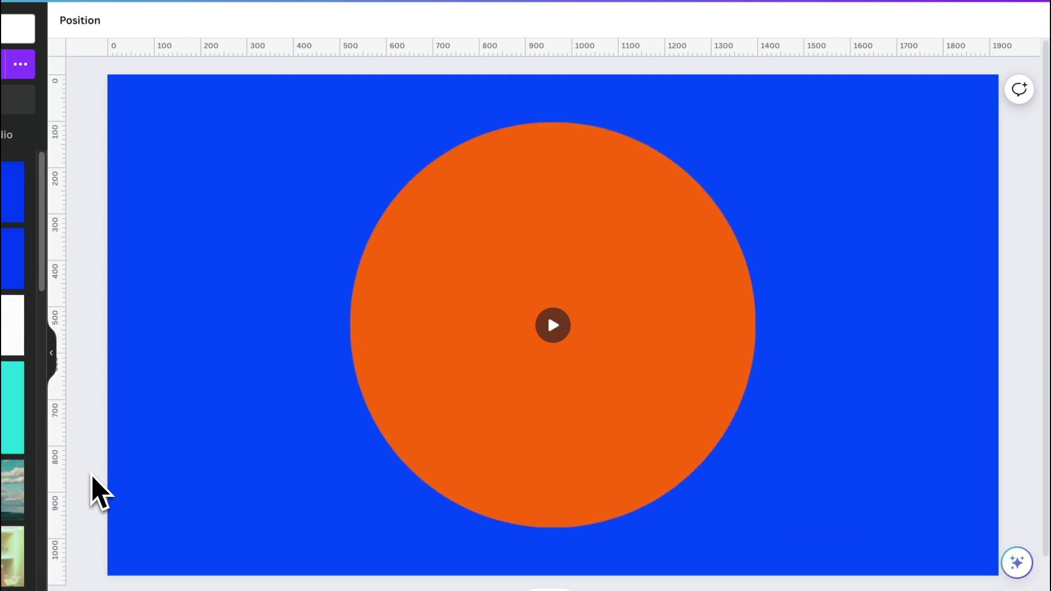
pyautogui.click(457, 373)
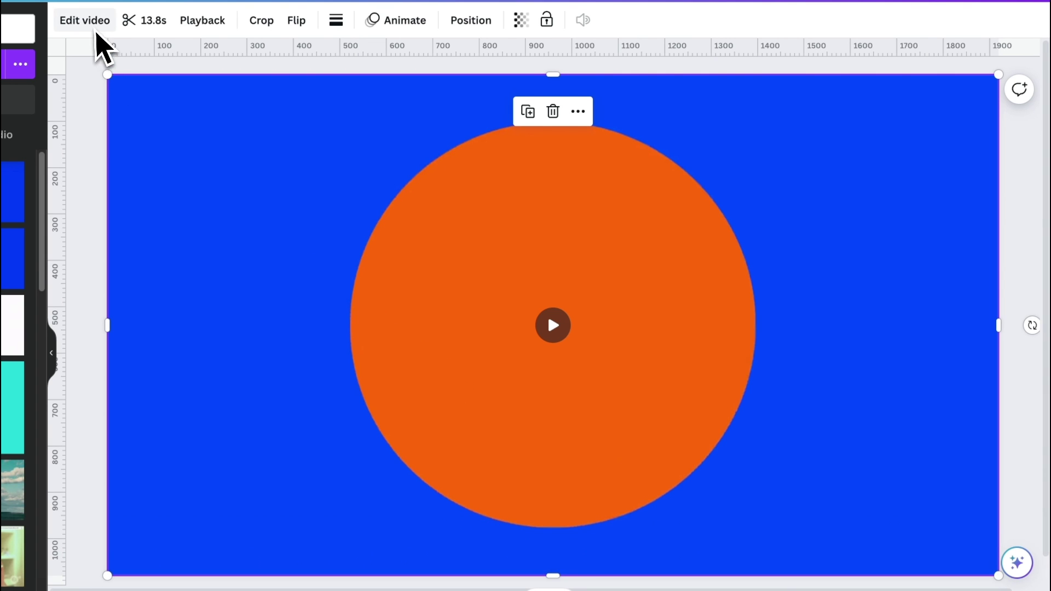
pyautogui.moveTo(107, 329); pyautogui.dragTo(283, 307)
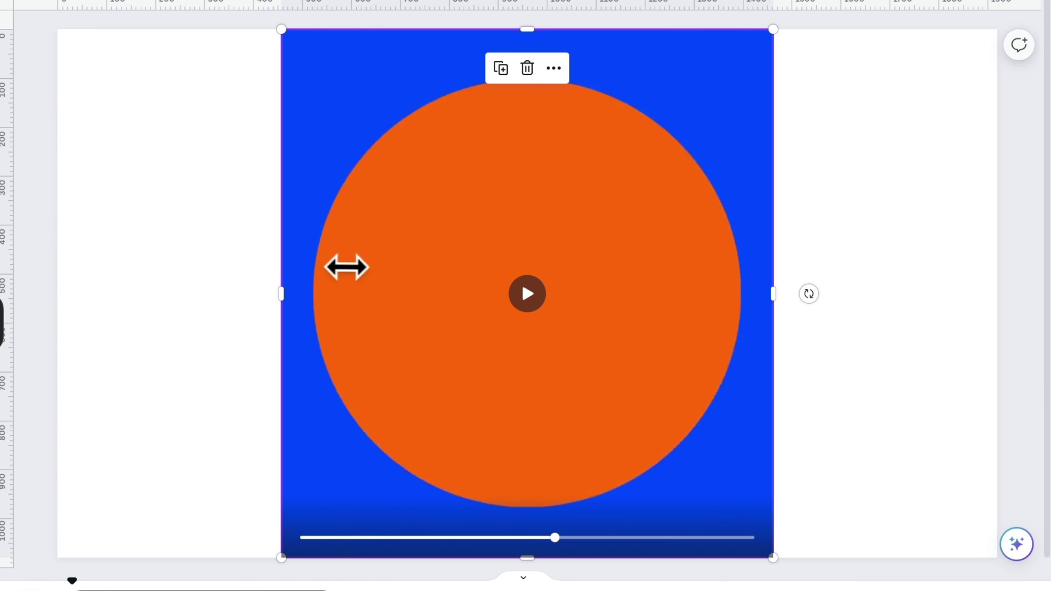
pyautogui.moveTo(533, 30)
pyautogui.mouseDown()
pyautogui.moveTo(553, 241)
pyautogui.moveTo(549, 37)
pyautogui.mouseUp()
pyautogui.click(50, 362)
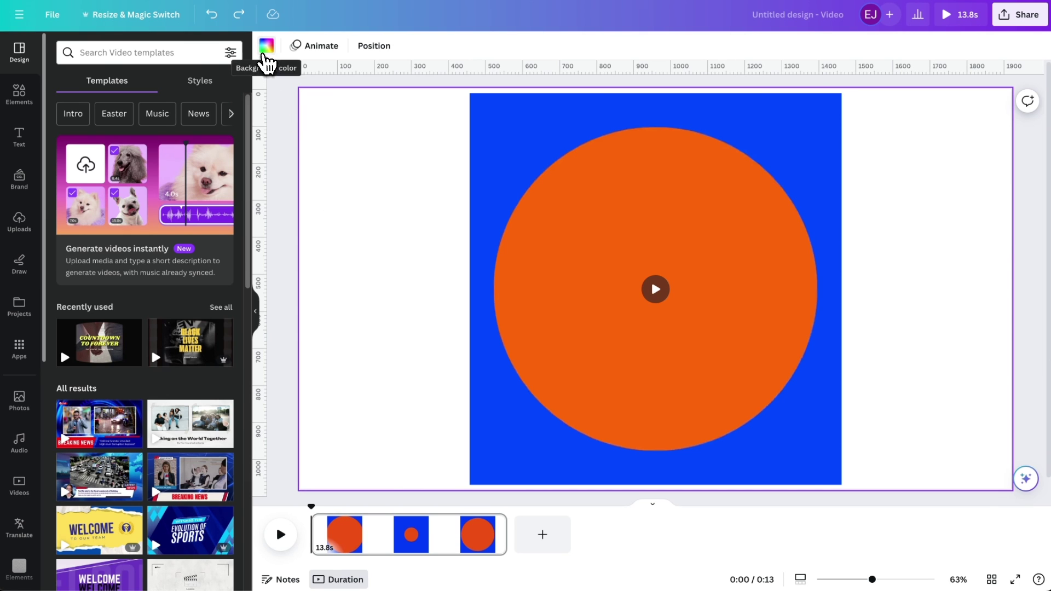
# Give the page a custom blue #0047FF background.
pyautogui.click(265, 50)
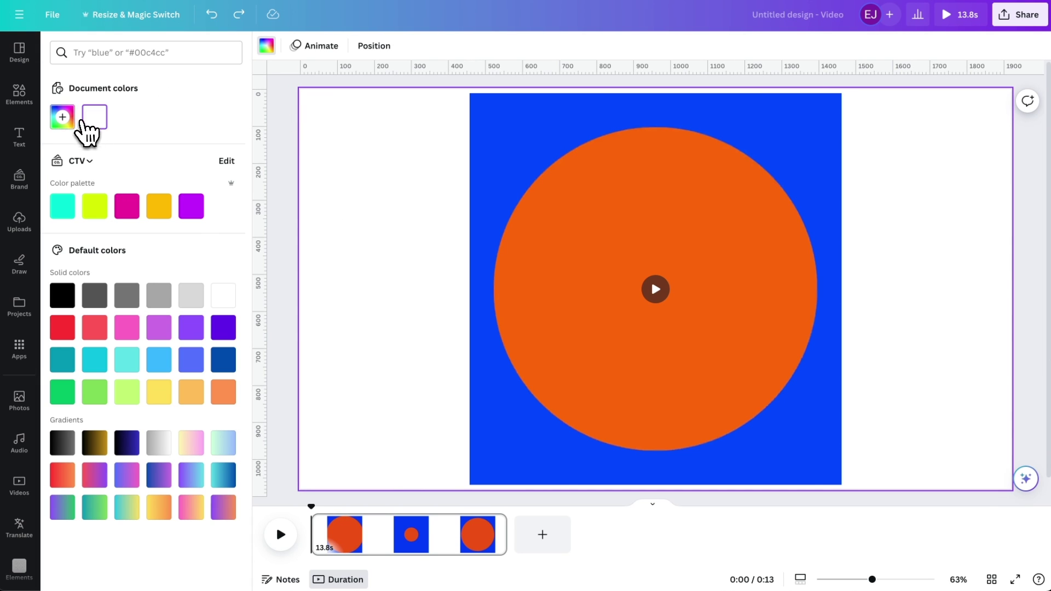
pyautogui.click(64, 124)
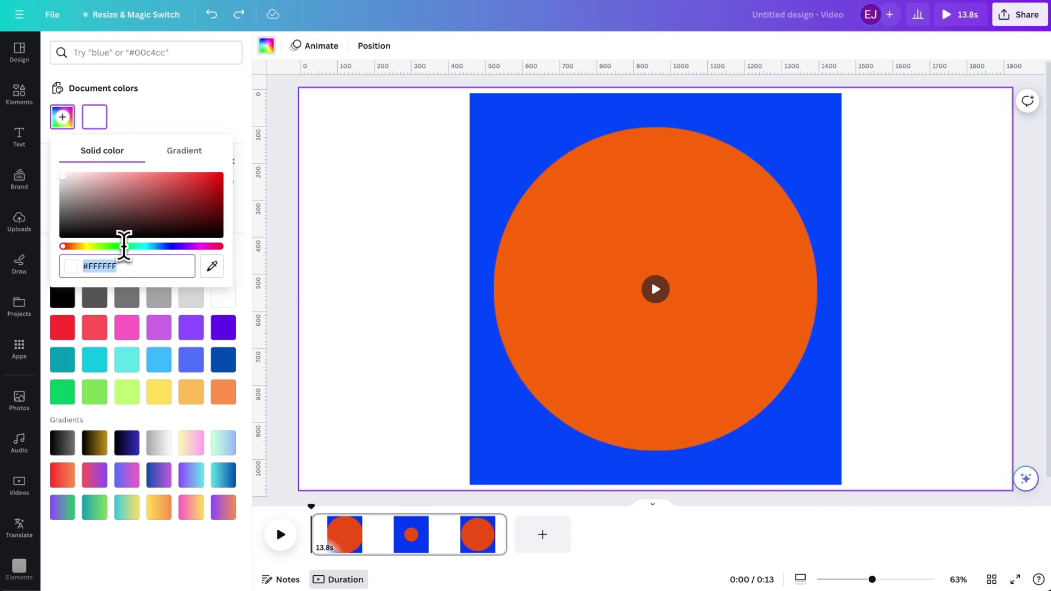
pyautogui.write('#0047FF')
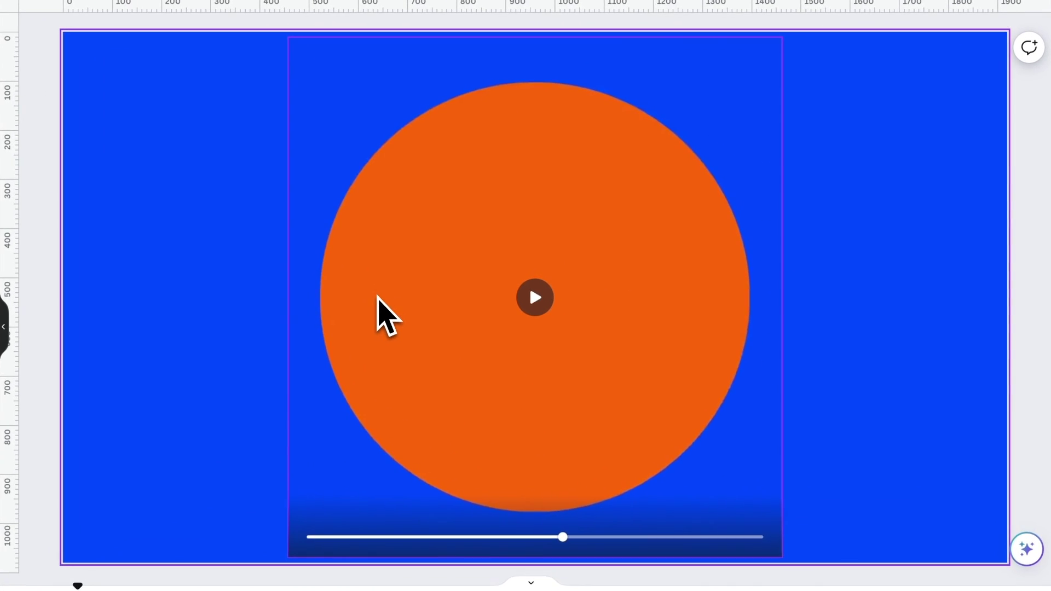
pyautogui.click(521, 301)
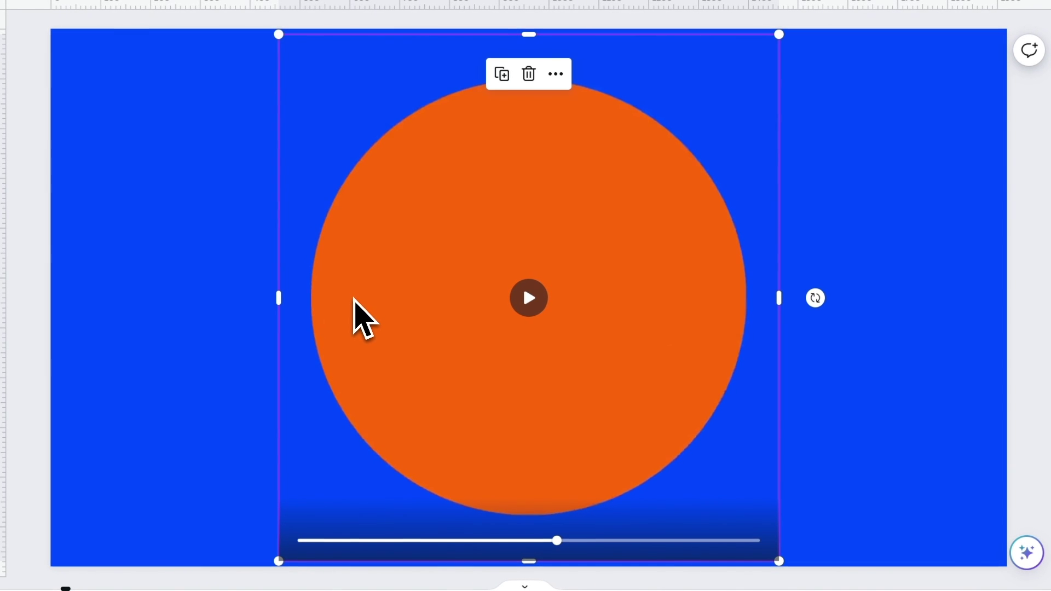
pyautogui.moveTo(517, 37); pyautogui.dragTo(523, 77)
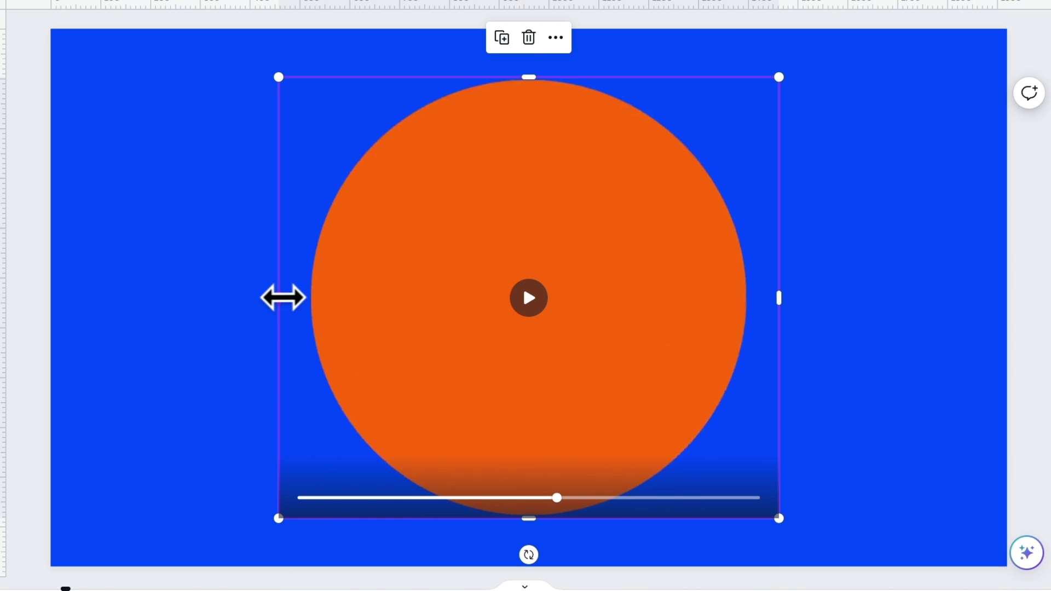
pyautogui.moveTo(281, 295); pyautogui.dragTo(310, 309)
pyautogui.press('space')
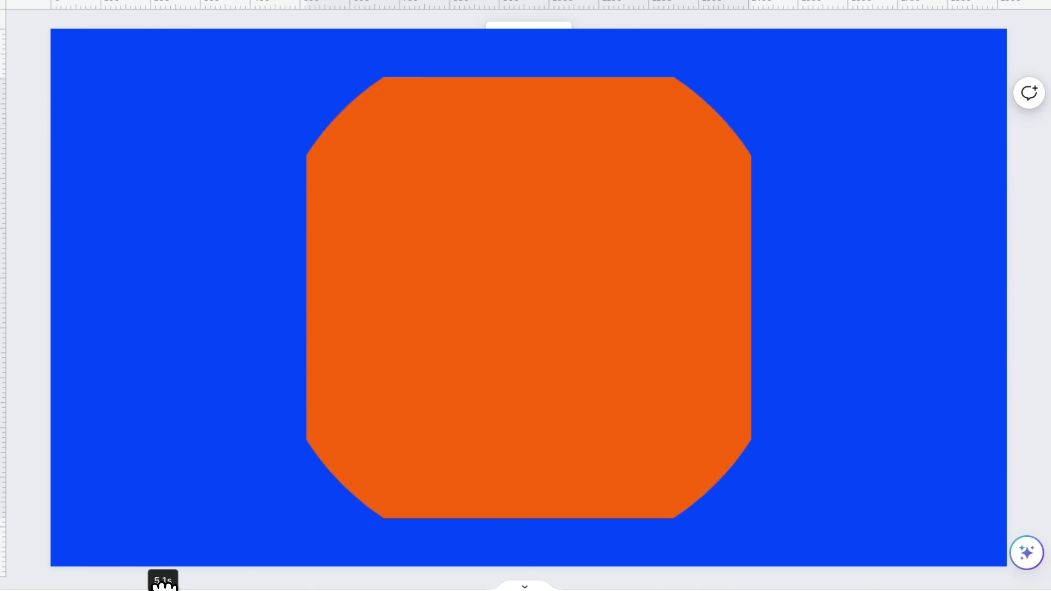
pyautogui.click(534, 241)
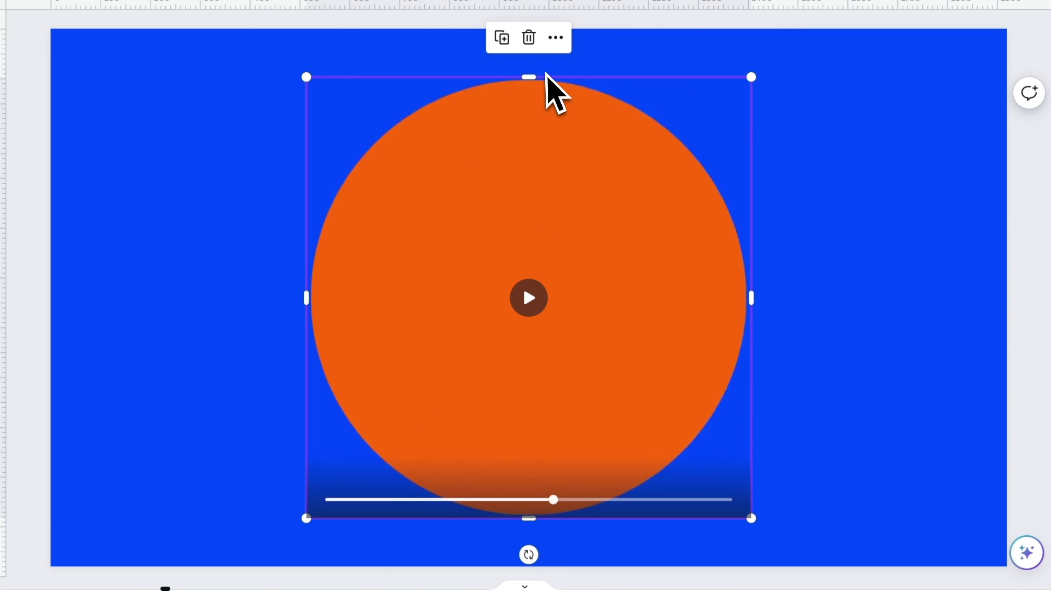
pyautogui.moveTo(531, 82); pyautogui.dragTo(549, 37)
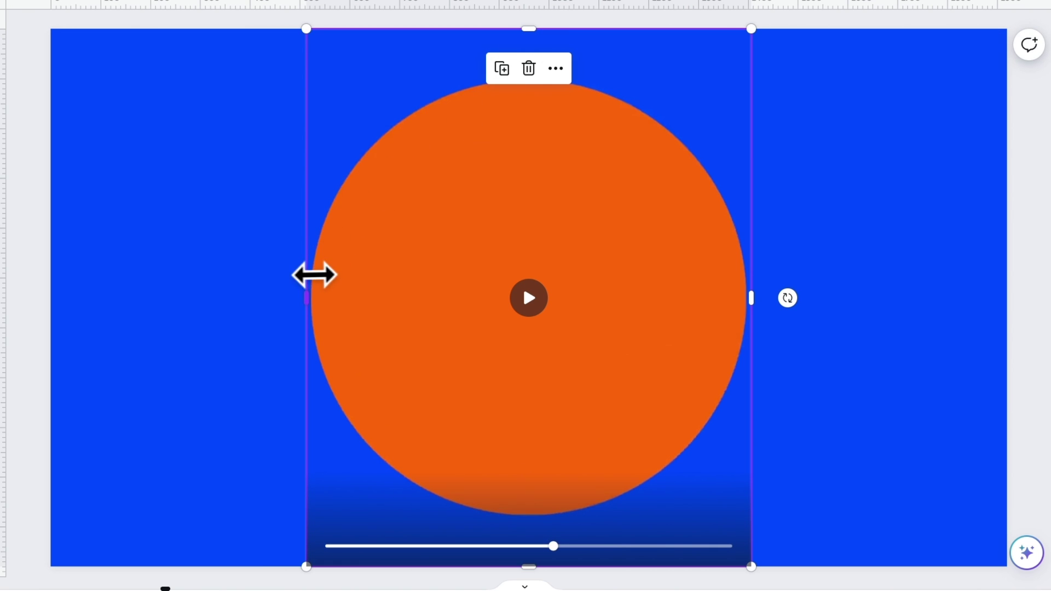
pyautogui.moveTo(311, 277); pyautogui.dragTo(242, 298)
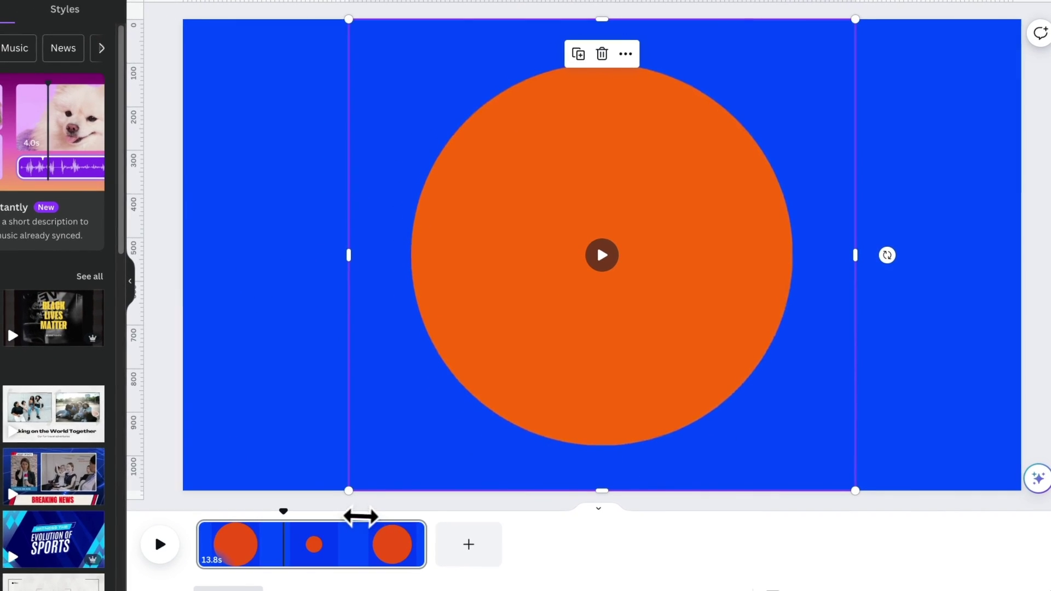
pyautogui.click(194, 539)
pyautogui.moveTo(237, 512); pyautogui.dragTo(280, 515)
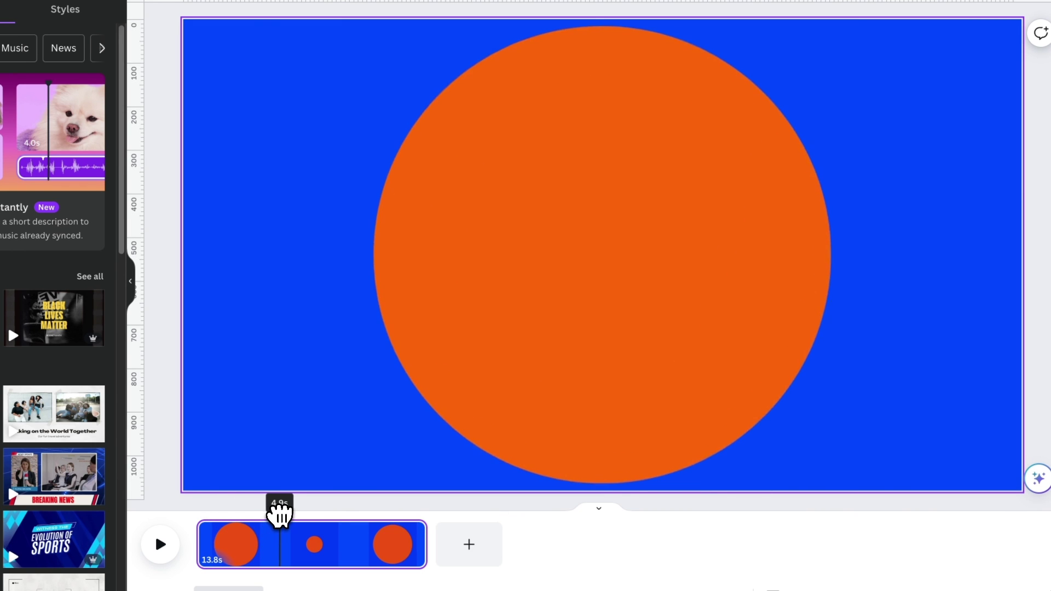
pyautogui.click(547, 284)
pyautogui.moveTo(353, 263); pyautogui.dragTo(366, 263)
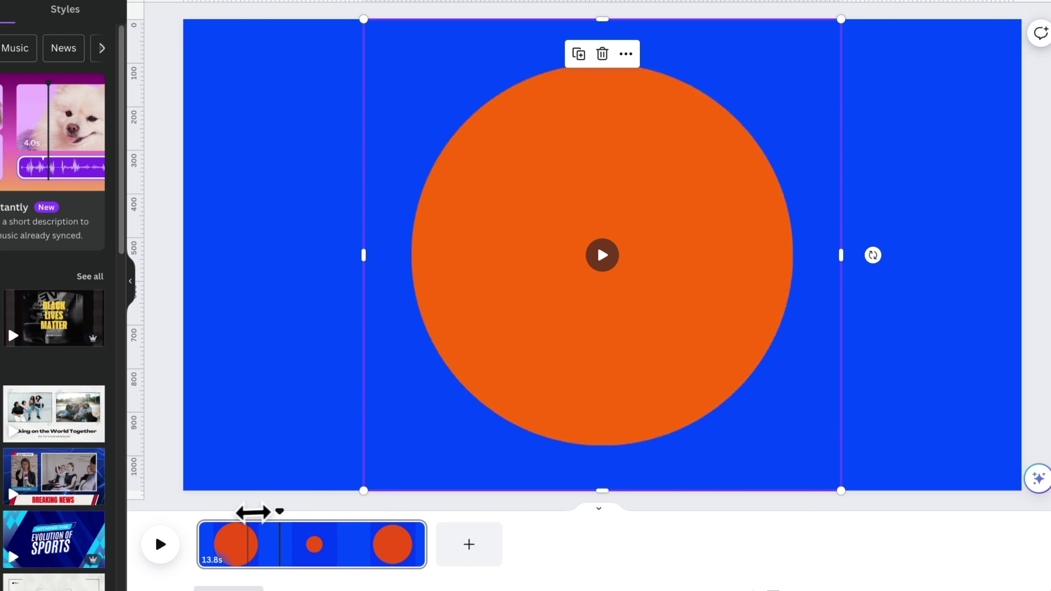
pyautogui.moveTo(279, 512); pyautogui.dragTo(196, 512)
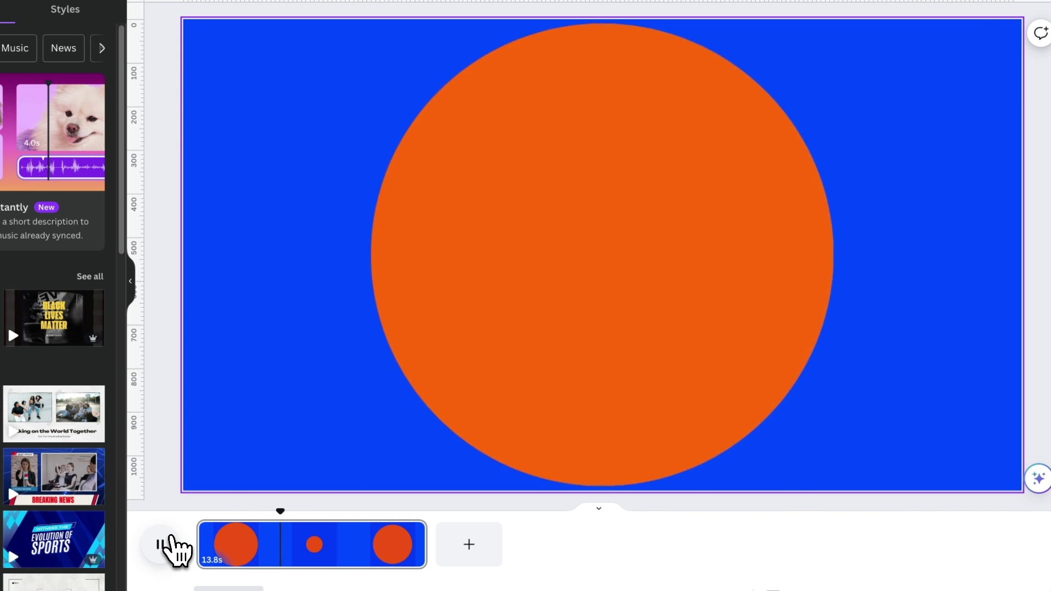
pyautogui.click(170, 543)
# Duplicate the circle video and trim the copy into a narrow half-circle right of the circle.
pyautogui.rightClick(438, 252)
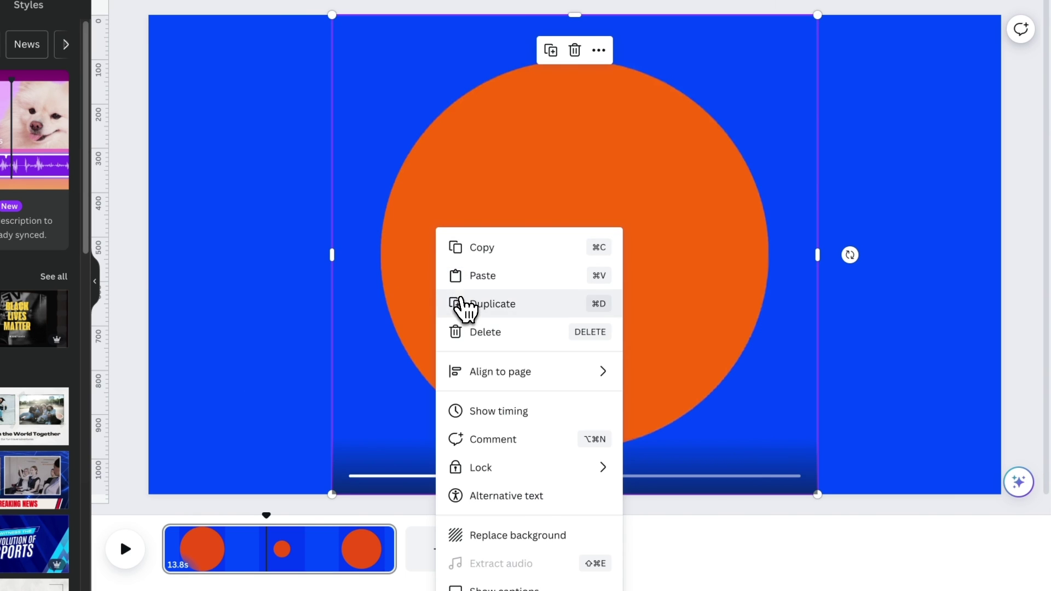
pyautogui.click(469, 304)
pyautogui.click(471, 234)
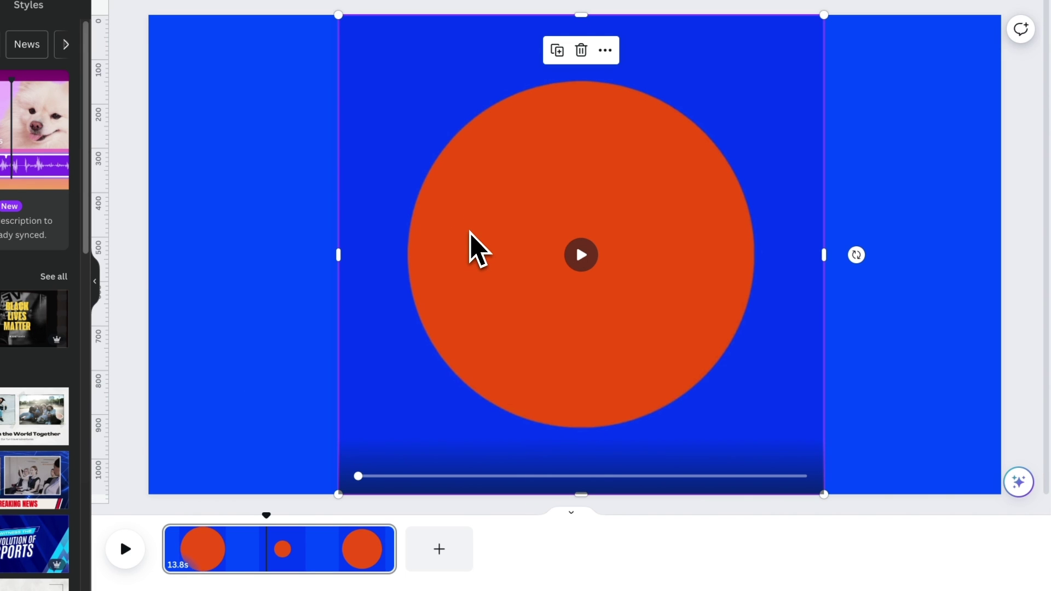
pyautogui.moveTo(343, 248); pyautogui.dragTo(605, 265)
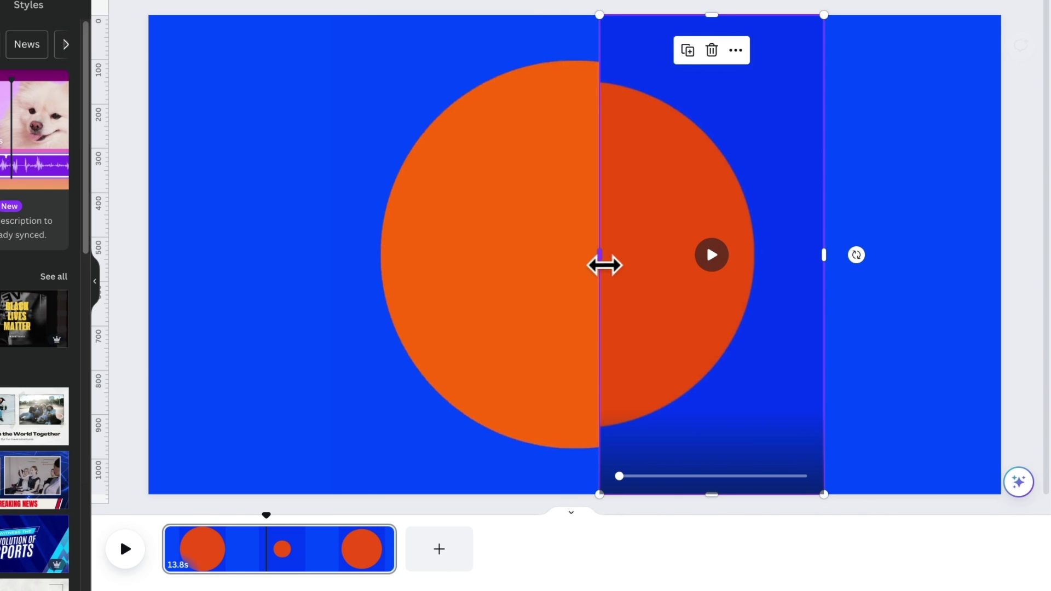
pyautogui.moveTo(666, 183); pyautogui.dragTo(788, 171)
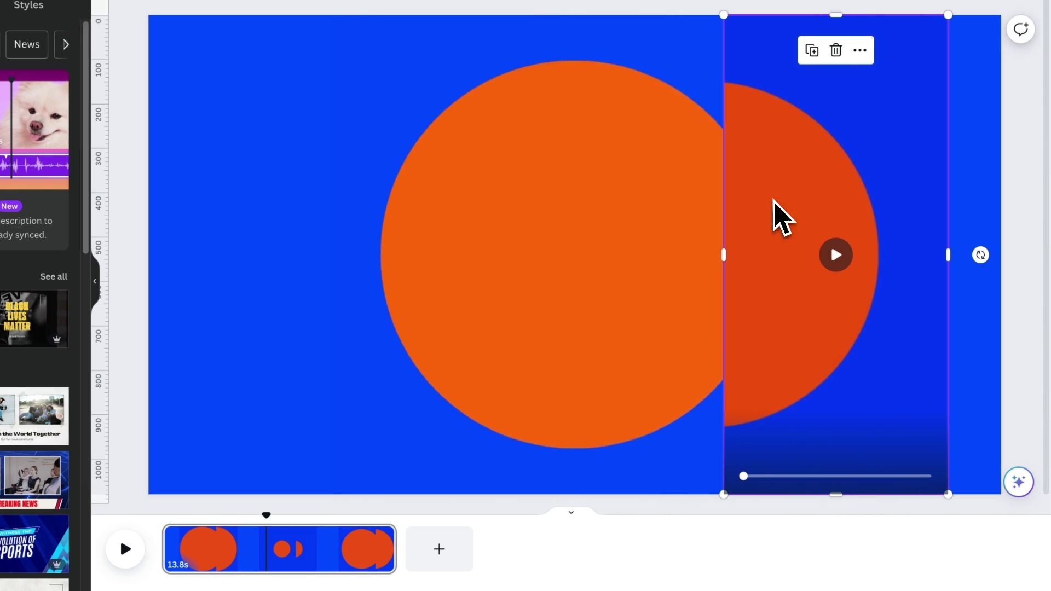
pyautogui.moveTo(732, 260); pyautogui.dragTo(795, 260)
# Scrub the preview, then snug the half-circle strip against the circle and shrink it slightly.
pyautogui.click(219, 526)
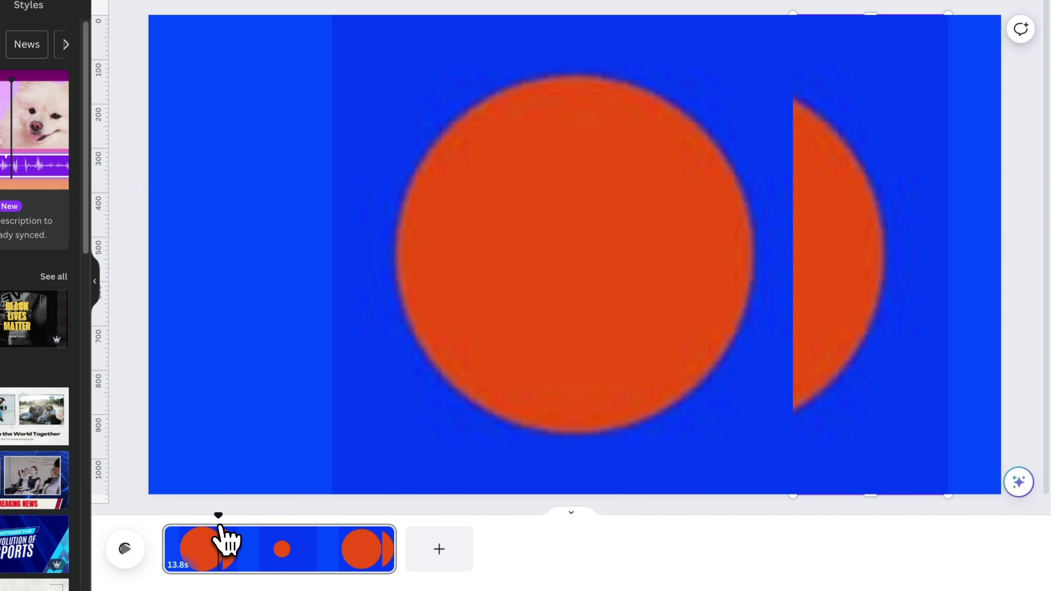
pyautogui.moveTo(226, 518); pyautogui.dragTo(260, 510)
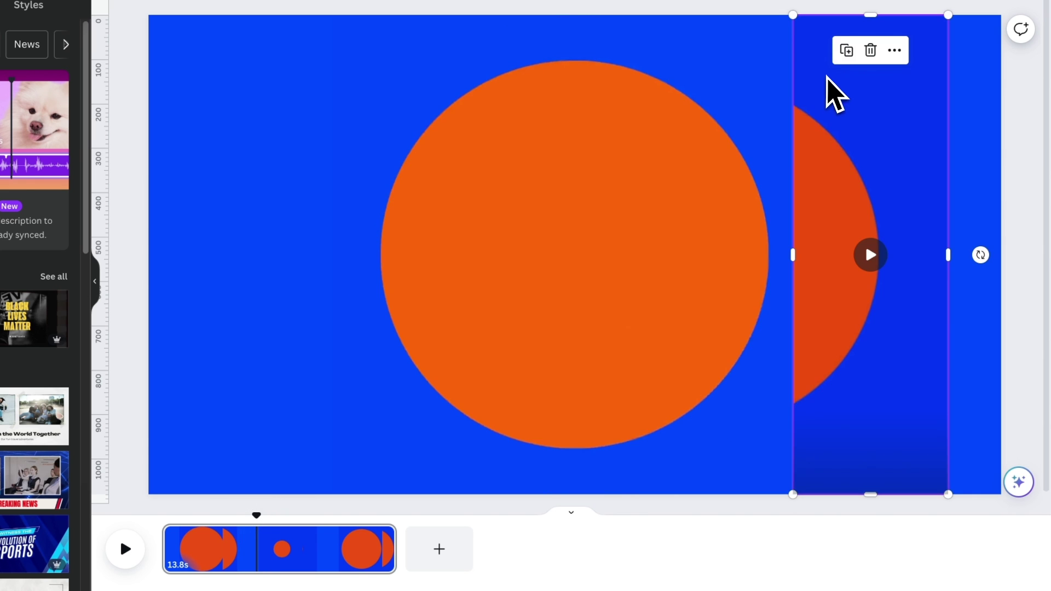
pyautogui.moveTo(828, 90); pyautogui.dragTo(783, 73)
pyautogui.moveTo(751, 21); pyautogui.dragTo(758, 25)
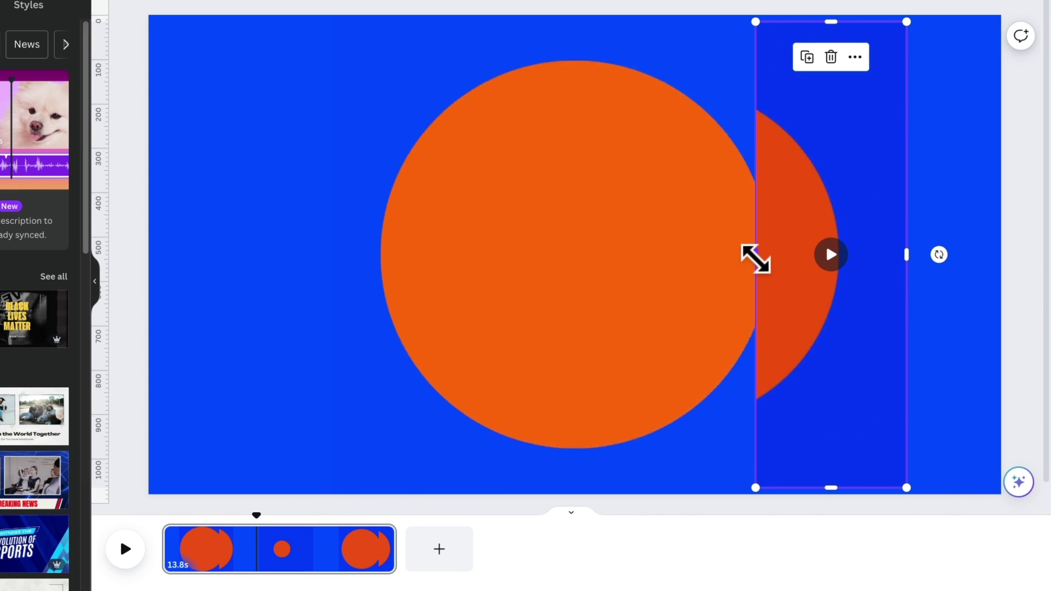
pyautogui.moveTo(256, 515); pyautogui.dragTo(227, 517)
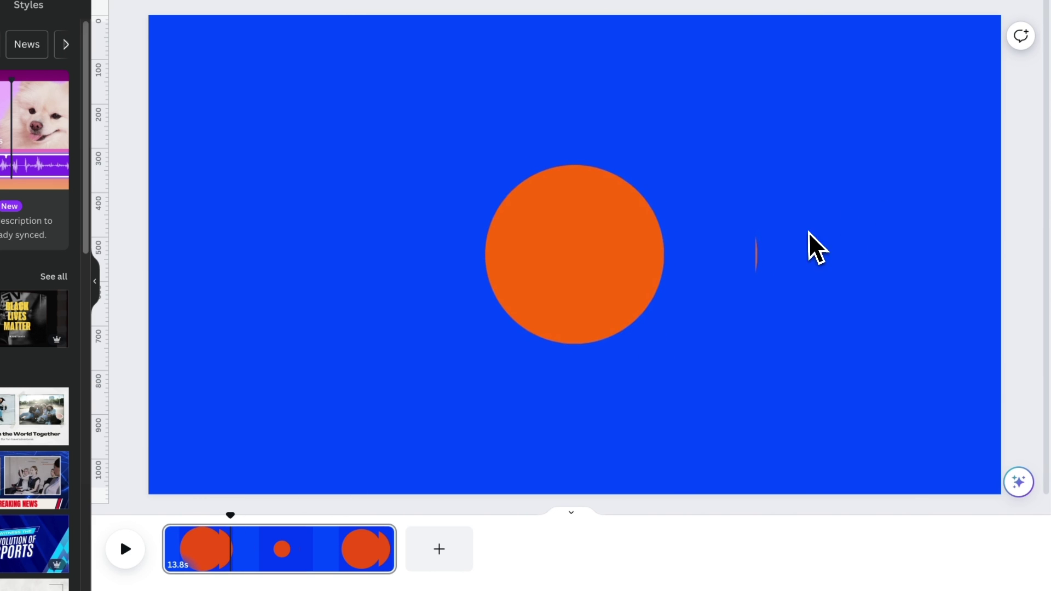
pyautogui.click(767, 258)
# Crop the half-circle strip's left edge slightly inward and preview the animation.
pyautogui.doubleClick(782, 253)
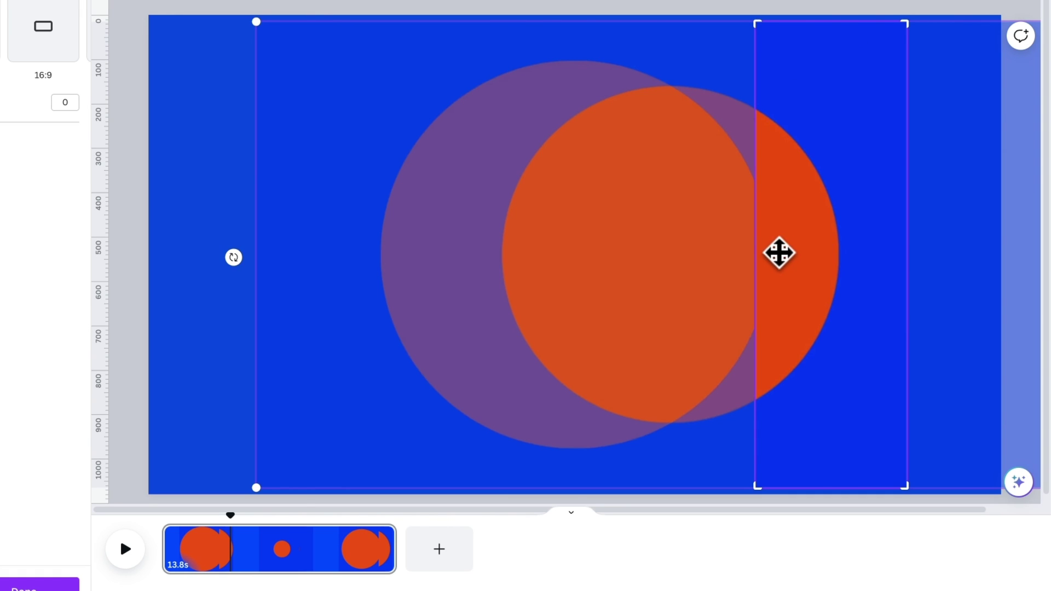
pyautogui.moveTo(777, 252); pyautogui.dragTo(772, 253)
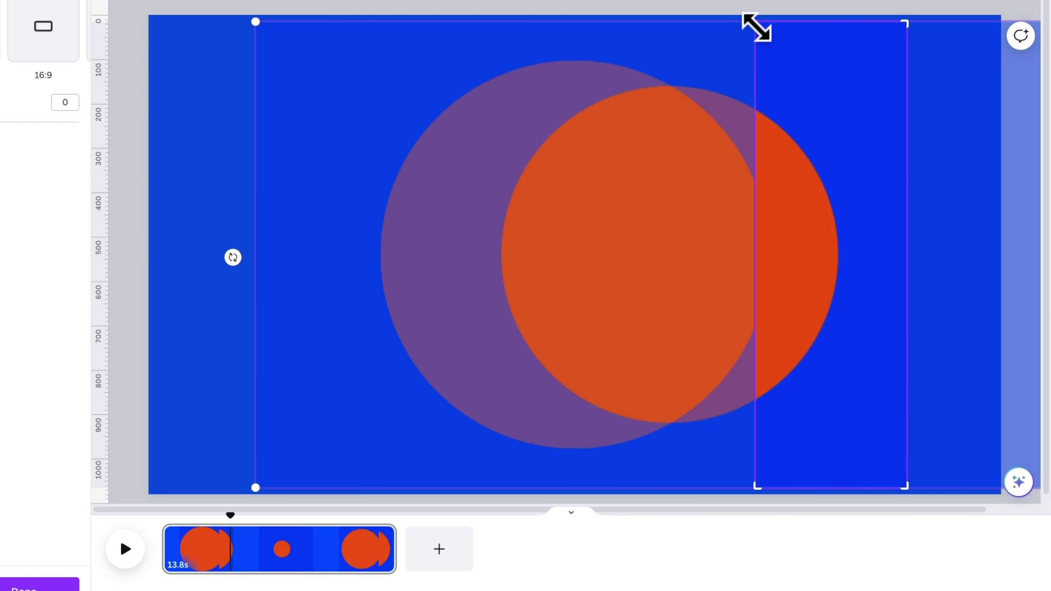
pyautogui.moveTo(756, 28); pyautogui.dragTo(765, 28)
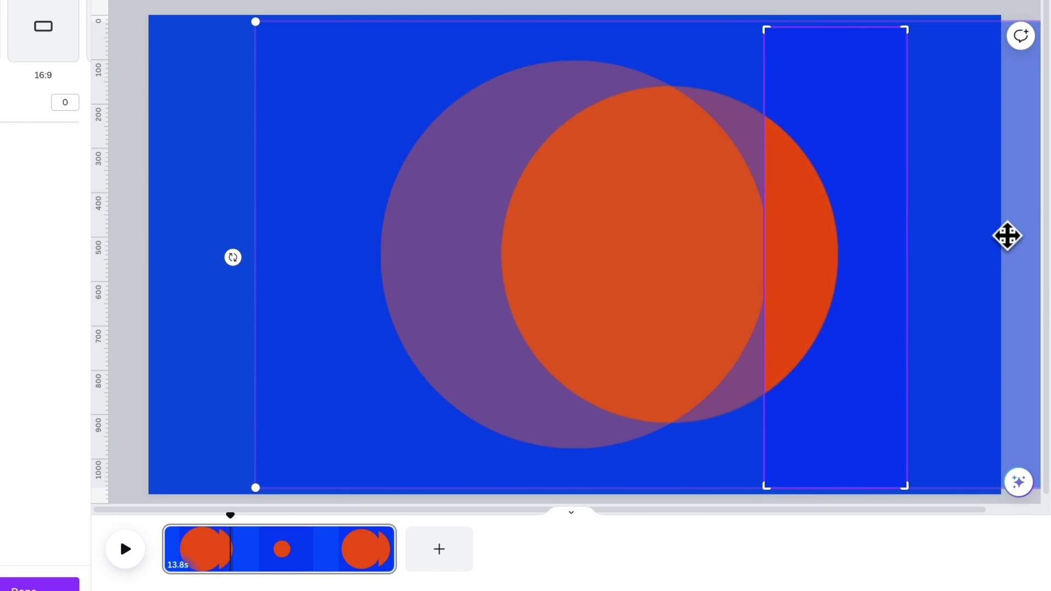
pyautogui.click(136, 284)
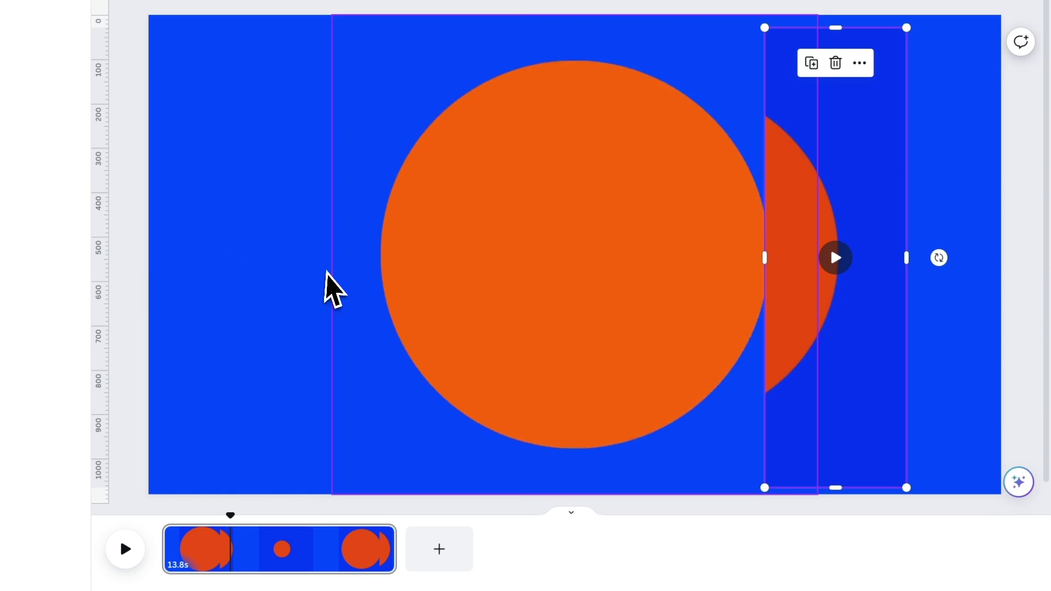
pyautogui.moveTo(231, 515); pyautogui.dragTo(246, 512)
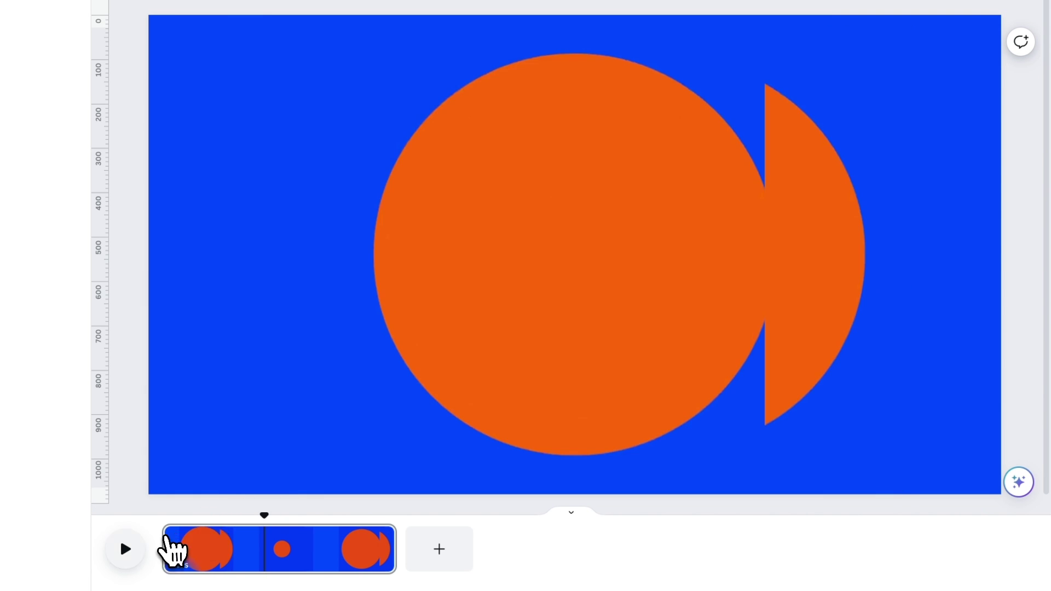
pyautogui.click(129, 549)
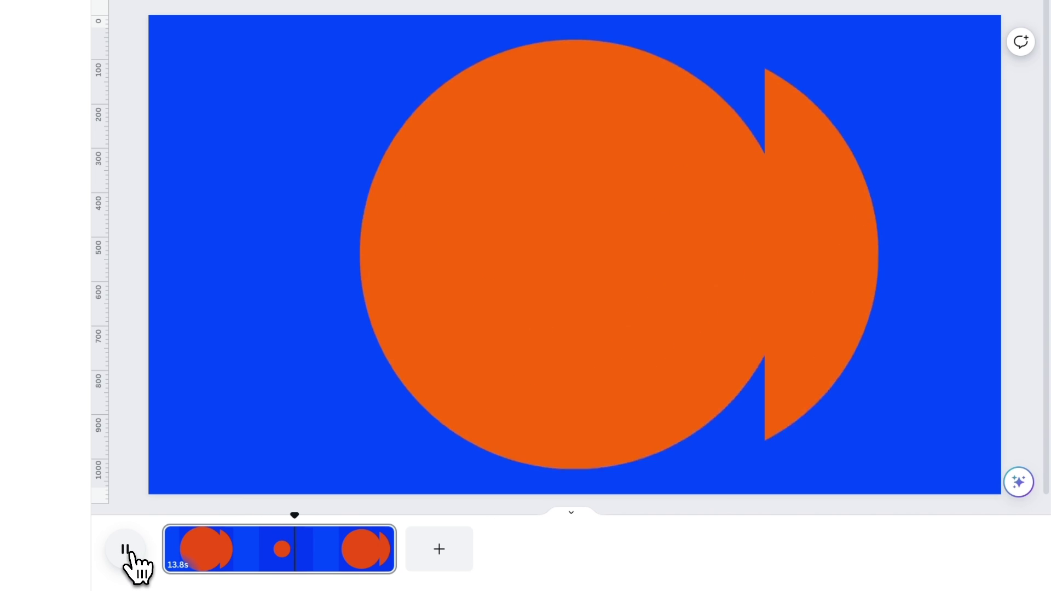
# Scale the big circle and strip down together, centre them on the page, and replay.
pyautogui.click(847, 216)
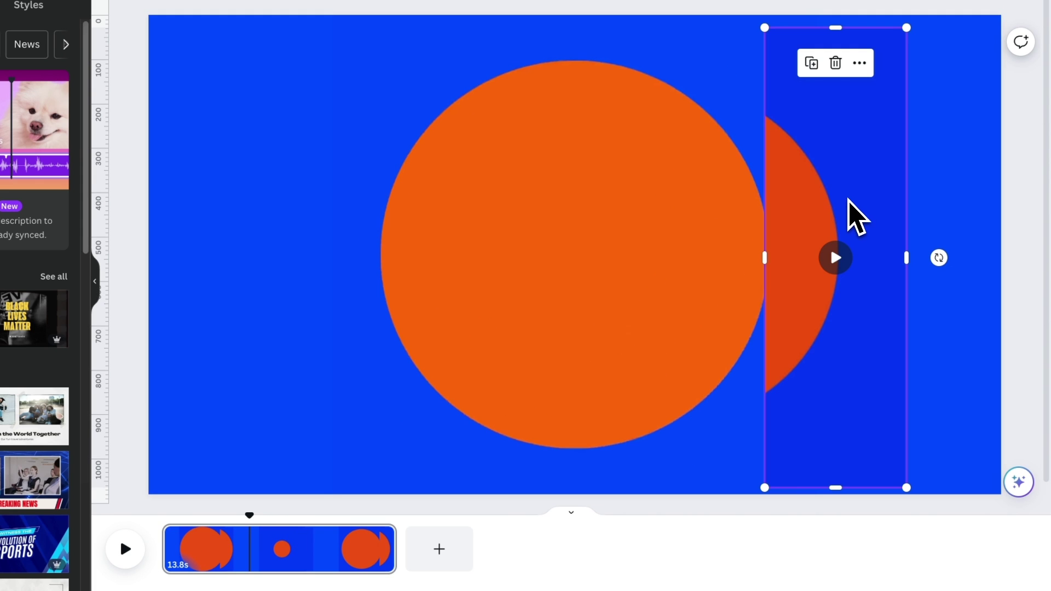
pyautogui.keyDown('shift'); pyautogui.click(705, 139); pyautogui.keyUp('shift')
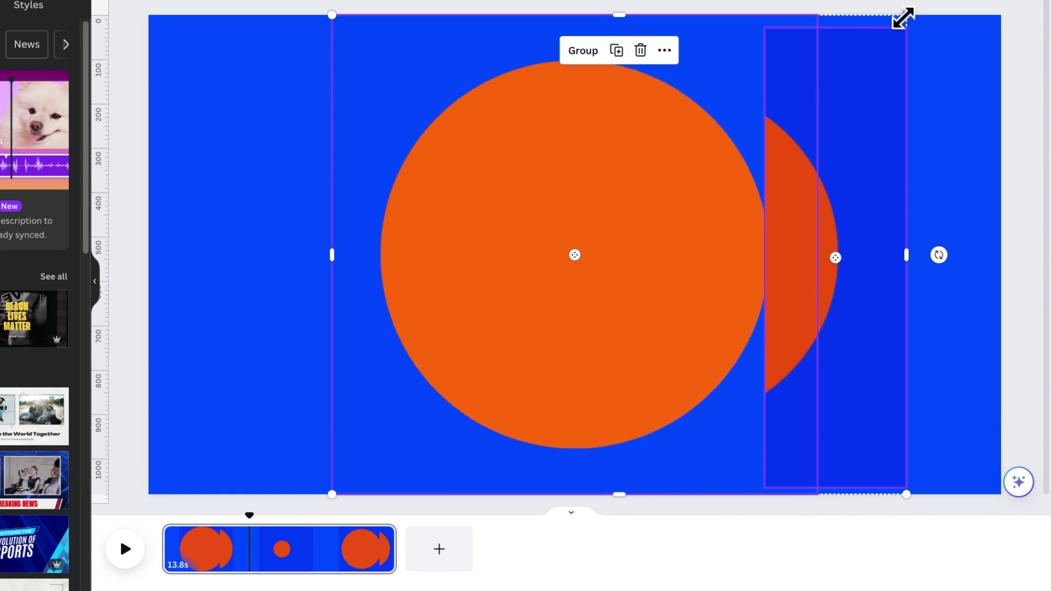
pyautogui.moveTo(904, 17); pyautogui.dragTo(883, 41)
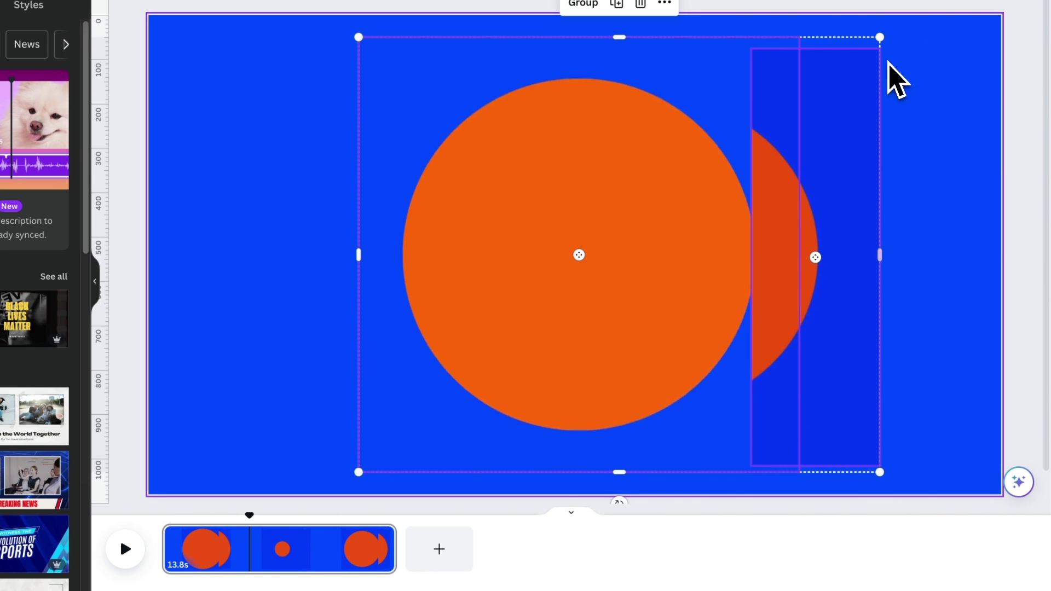
pyautogui.click(911, 203)
pyautogui.moveTo(833, 216); pyautogui.dragTo(830, 213)
pyautogui.moveTo(241, 515); pyautogui.dragTo(221, 516)
pyautogui.click(123, 553)
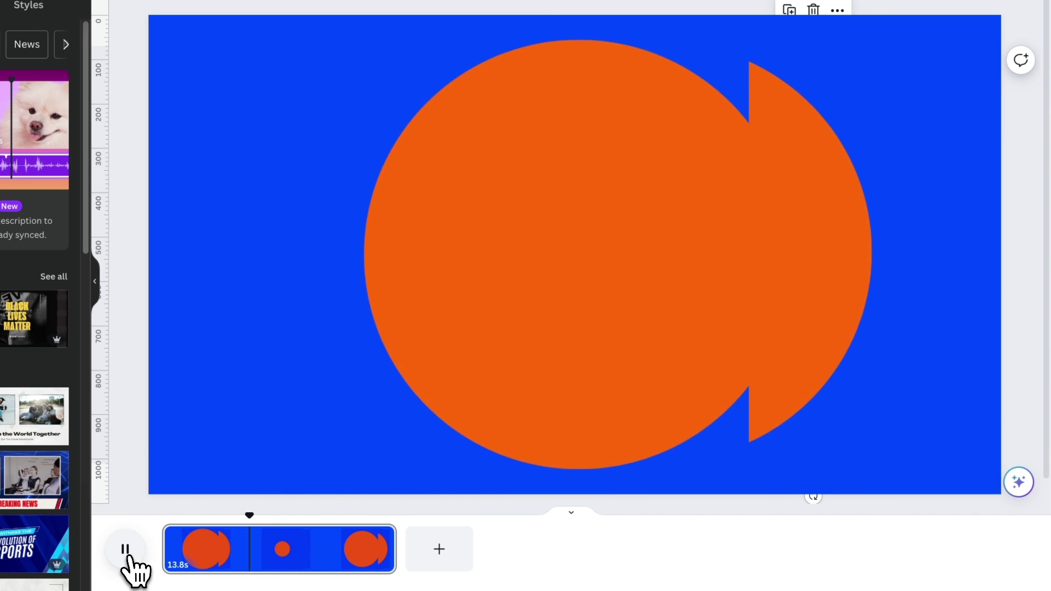
pyautogui.click(829, 201)
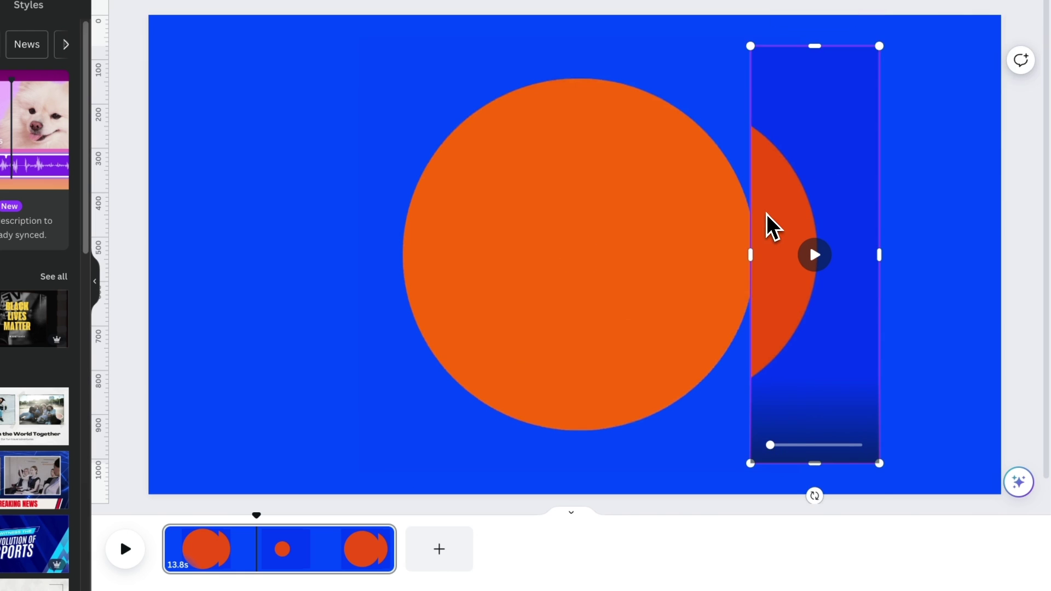
# Drag a half-circle copy further right, preview, then nudge the selected strips right.
pyautogui.moveTo(772, 227); pyautogui.dragTo(898, 228)
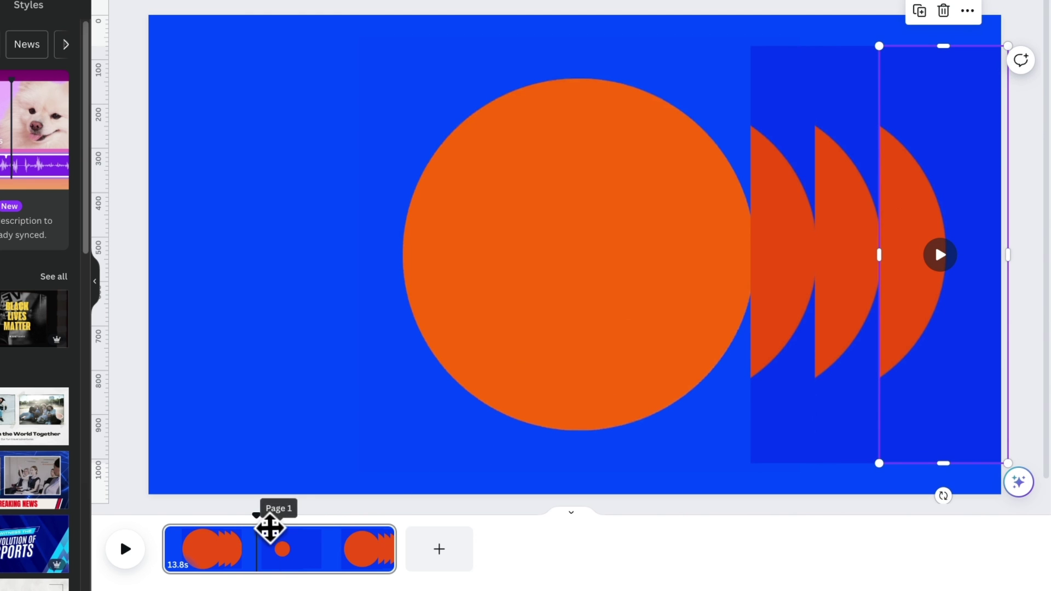
pyautogui.moveTo(270, 527); pyautogui.dragTo(237, 509)
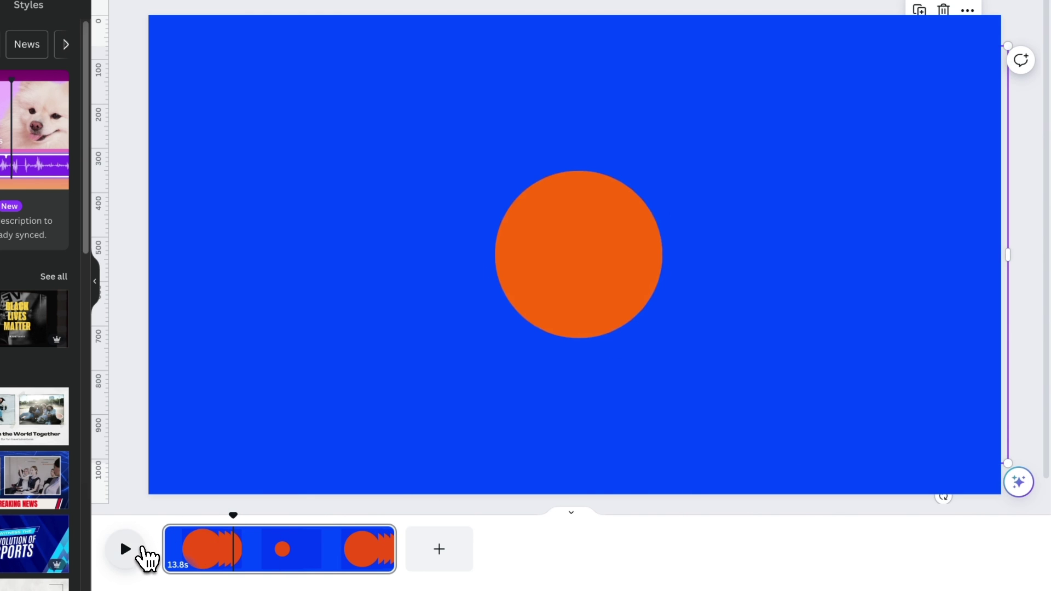
pyautogui.click(145, 548)
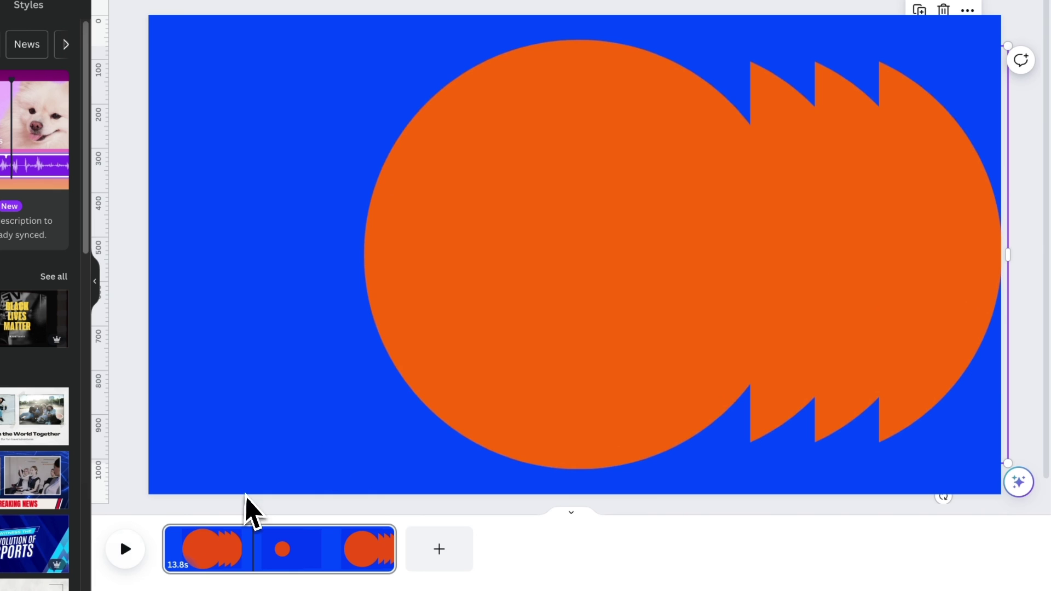
pyautogui.click(643, 218)
pyautogui.click(783, 180)
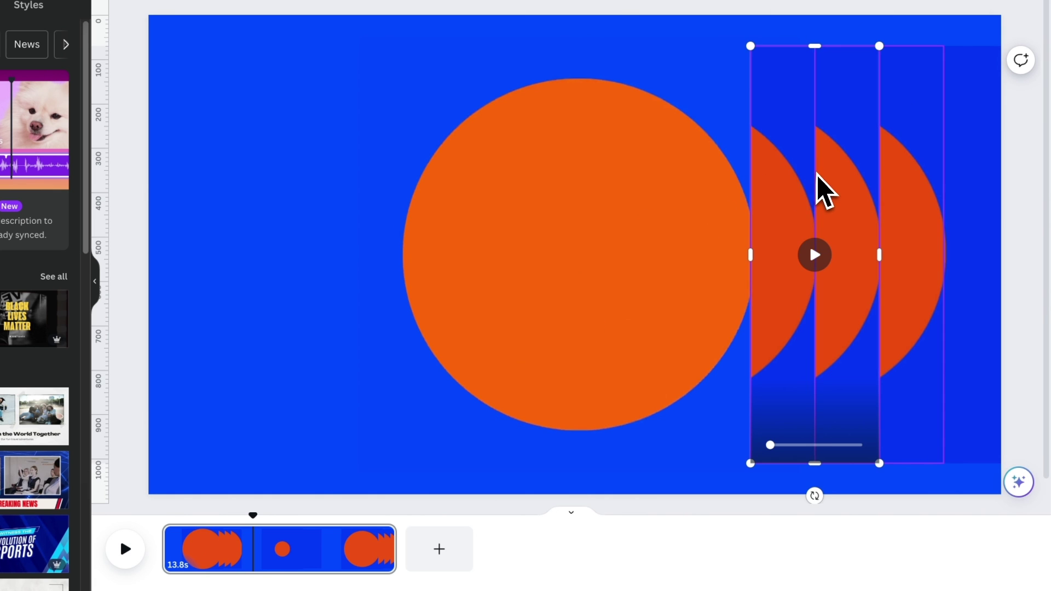
pyautogui.keyDown('shift'); pyautogui.click(849, 176); pyautogui.keyUp('shift')
pyautogui.moveTo(894, 176); pyautogui.dragTo(859, 173)
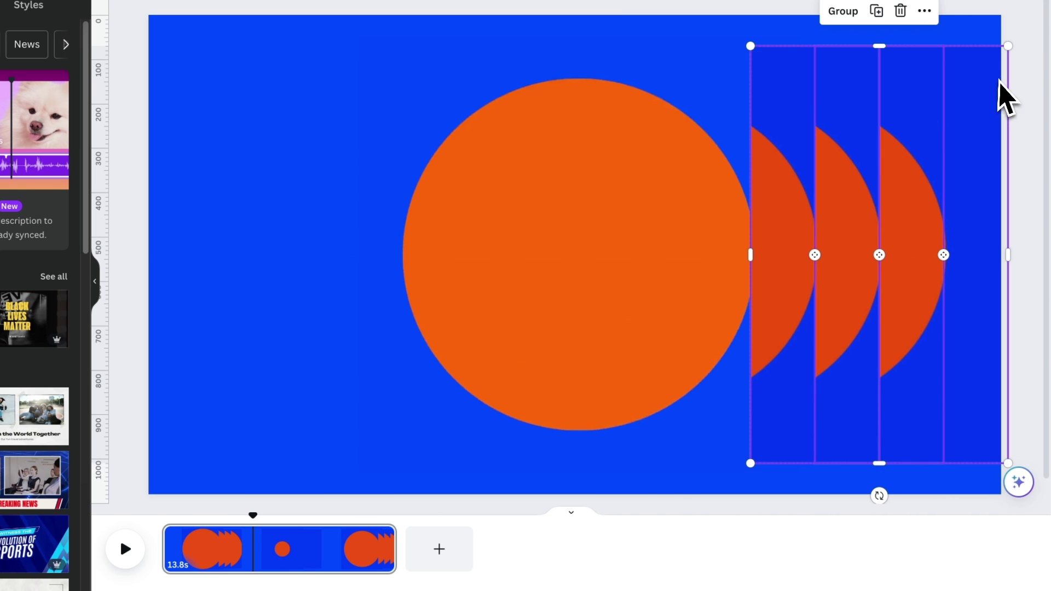
# Shift the selected half-circle strips right and preview the animation from 6.1s.
pyautogui.click(868, 188)
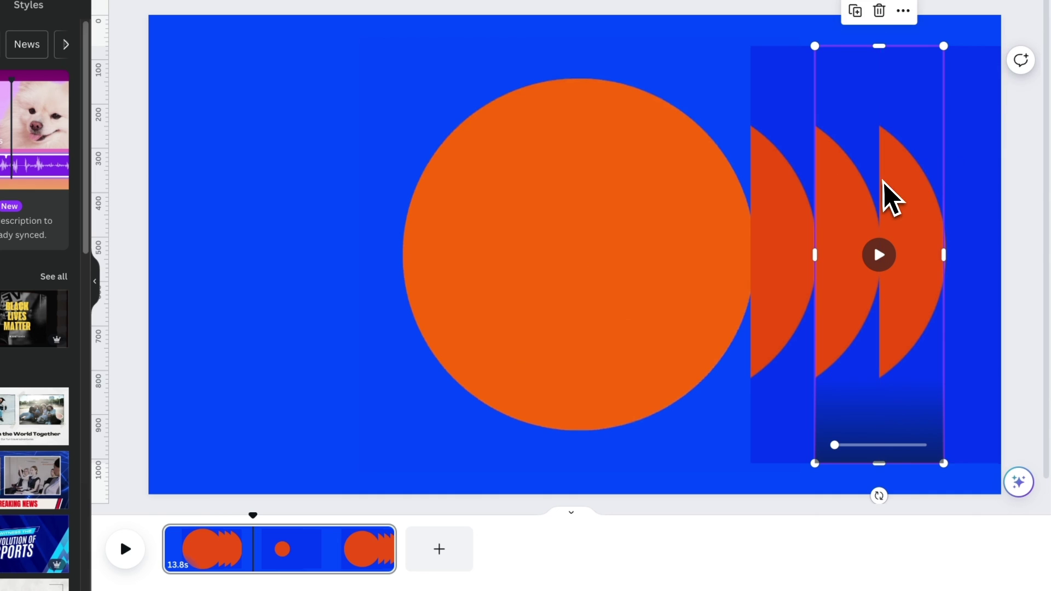
pyautogui.keyDown('shift'); pyautogui.click(915, 195); pyautogui.keyUp('shift')
pyautogui.moveTo(872, 199); pyautogui.dragTo(868, 187)
pyautogui.moveTo(234, 518); pyautogui.dragTo(254, 515)
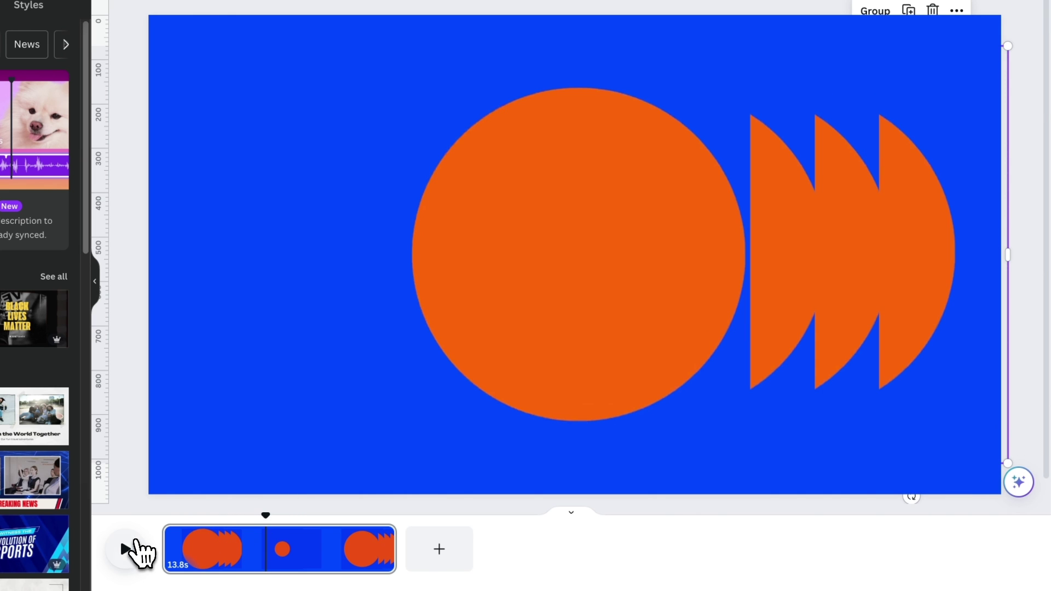
pyautogui.click(131, 547)
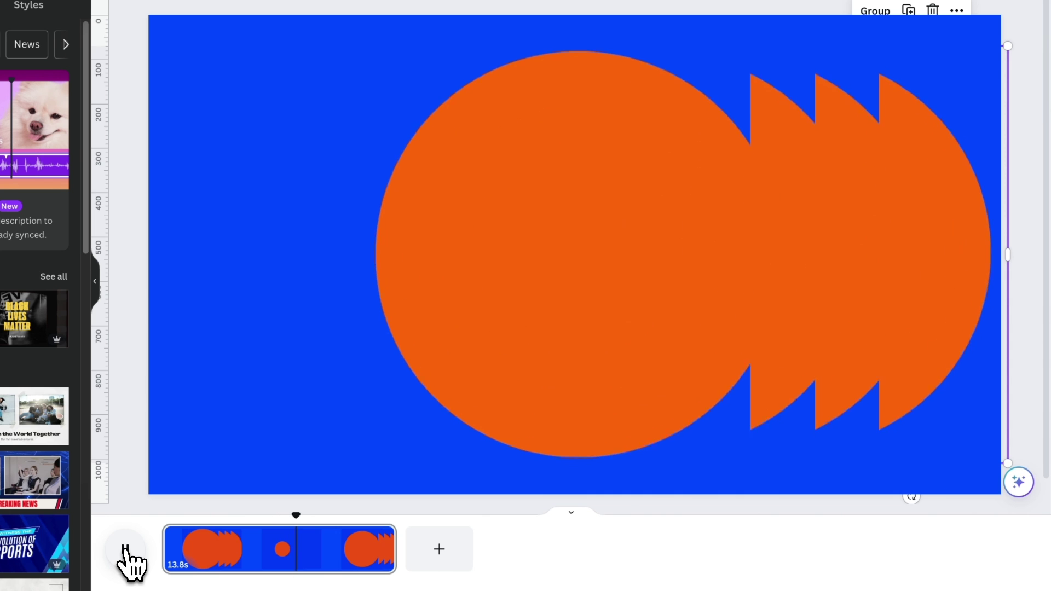
pyautogui.click(132, 547)
# Nudge the rightmost half-circle right and the middle one about 27 px right, then replay.
pyautogui.click(958, 153)
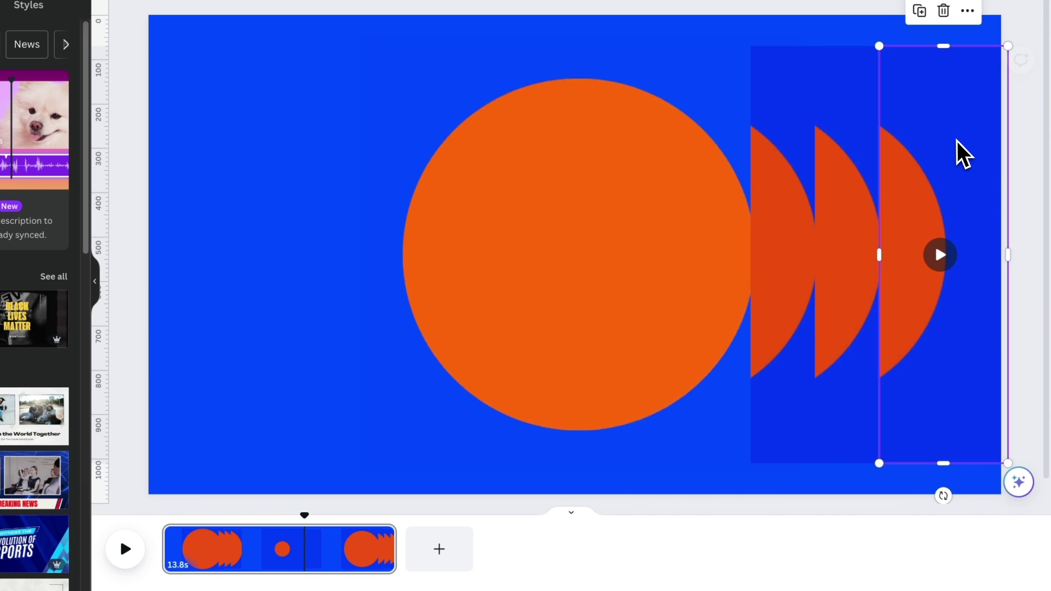
pyautogui.moveTo(910, 169); pyautogui.dragTo(931, 159)
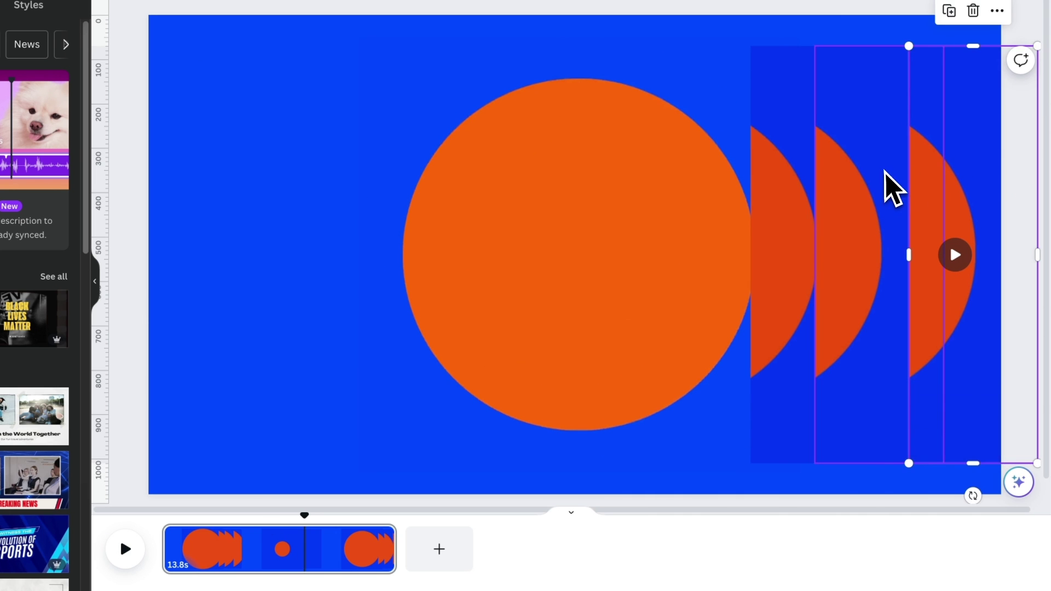
pyautogui.moveTo(869, 174); pyautogui.dragTo(947, 178)
pyautogui.keyDown('shift'); pyautogui.click(938, 188); pyautogui.keyUp('shift')
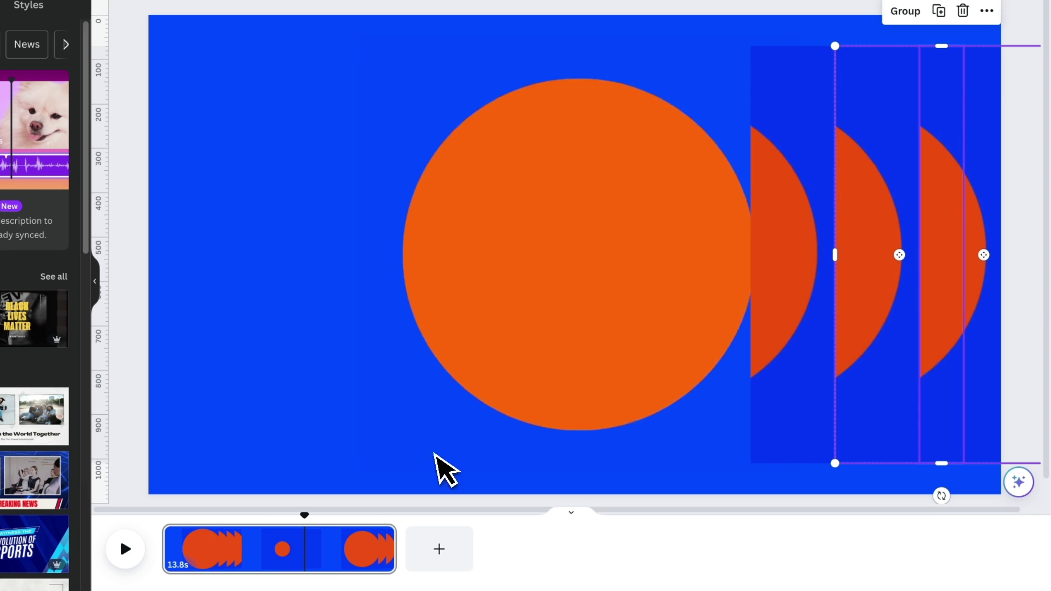
pyautogui.click(216, 546)
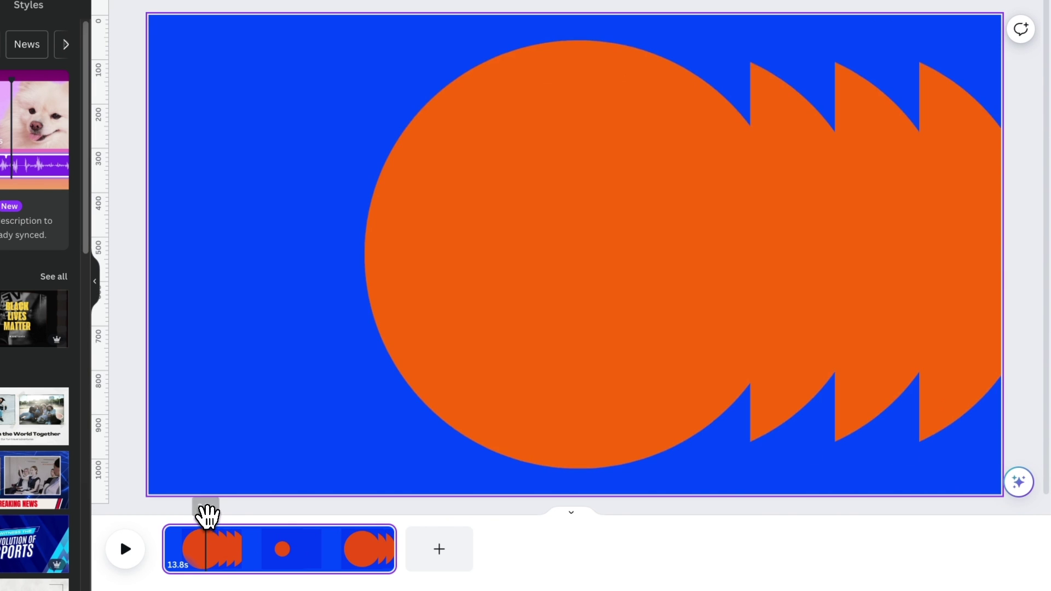
pyautogui.moveTo(207, 513); pyautogui.dragTo(158, 517)
pyautogui.click(134, 549)
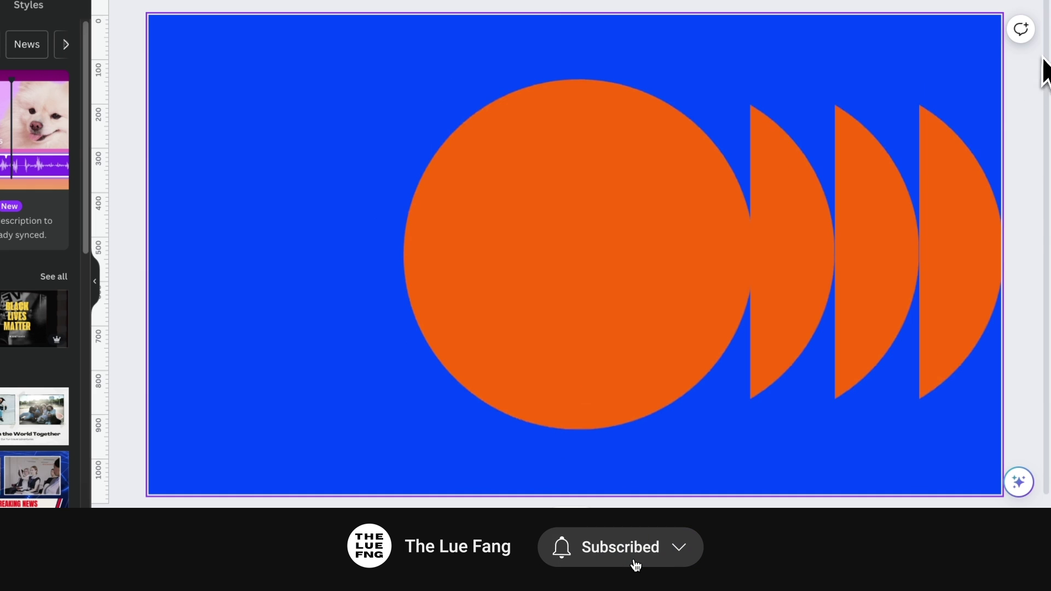
# Move the right half-circle about 30 px and the middle one about 23 px right, then replay.
pyautogui.click(946, 169)
pyautogui.moveTo(940, 167); pyautogui.dragTo(953, 168)
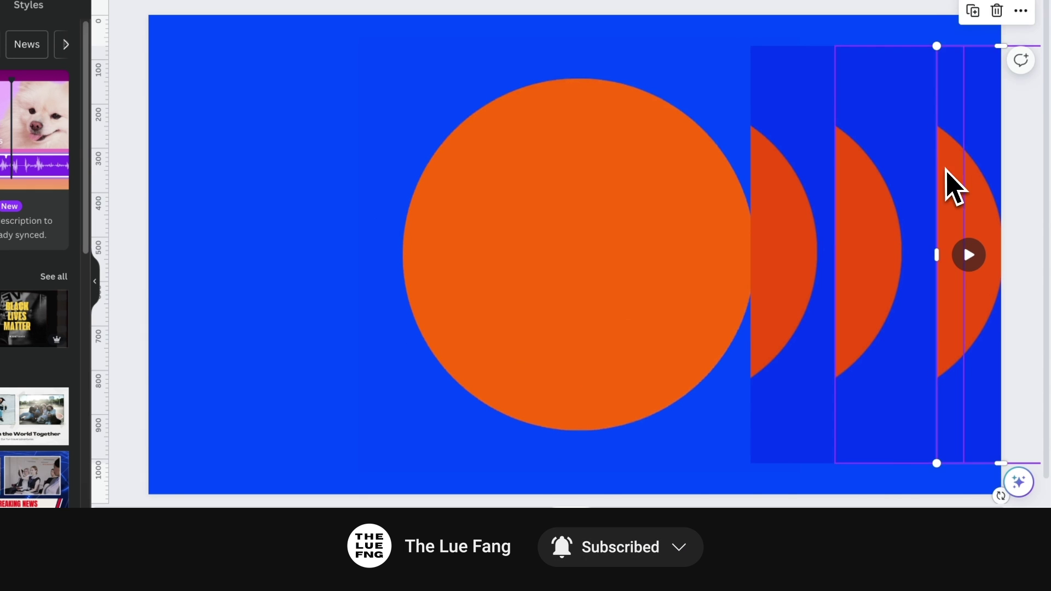
pyautogui.moveTo(869, 176); pyautogui.dragTo(882, 178)
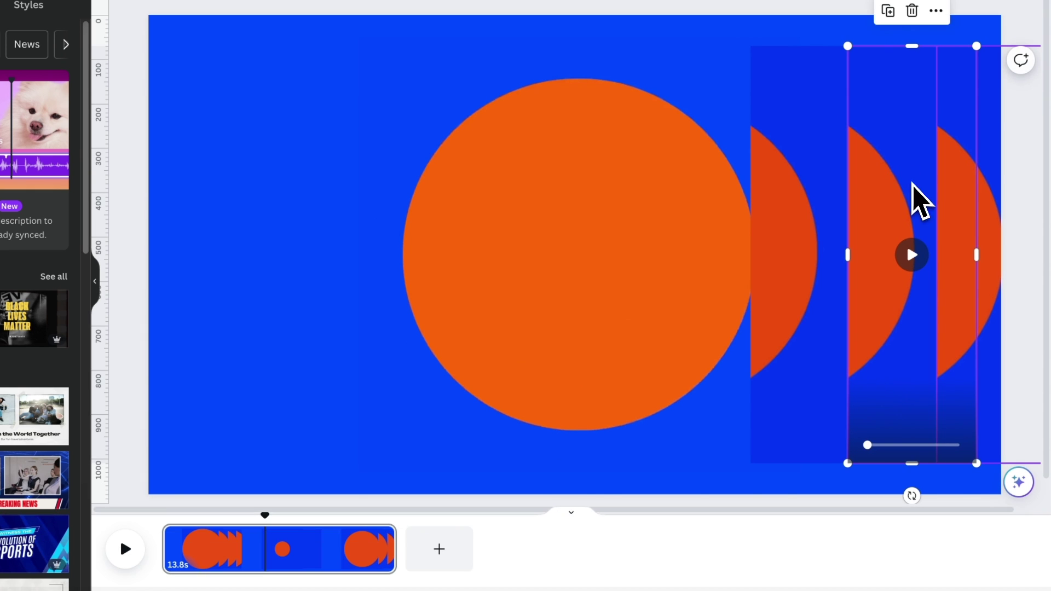
pyautogui.moveTo(960, 184); pyautogui.dragTo(964, 183)
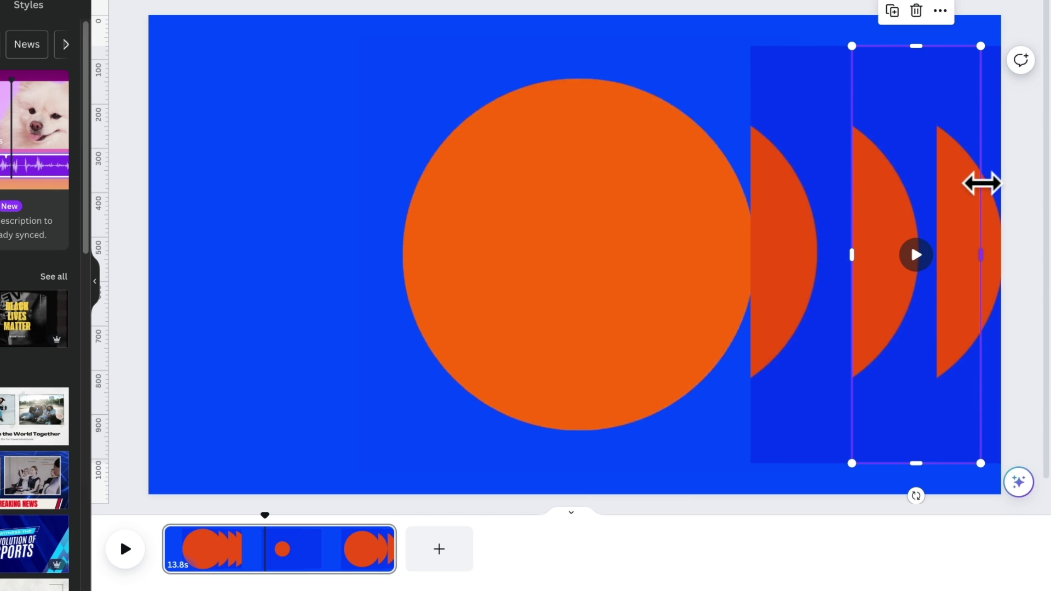
pyautogui.moveTo(981, 184)
pyautogui.mouseDown()
pyautogui.moveTo(995, 204)
pyautogui.moveTo(995, 190)
pyautogui.mouseUp()
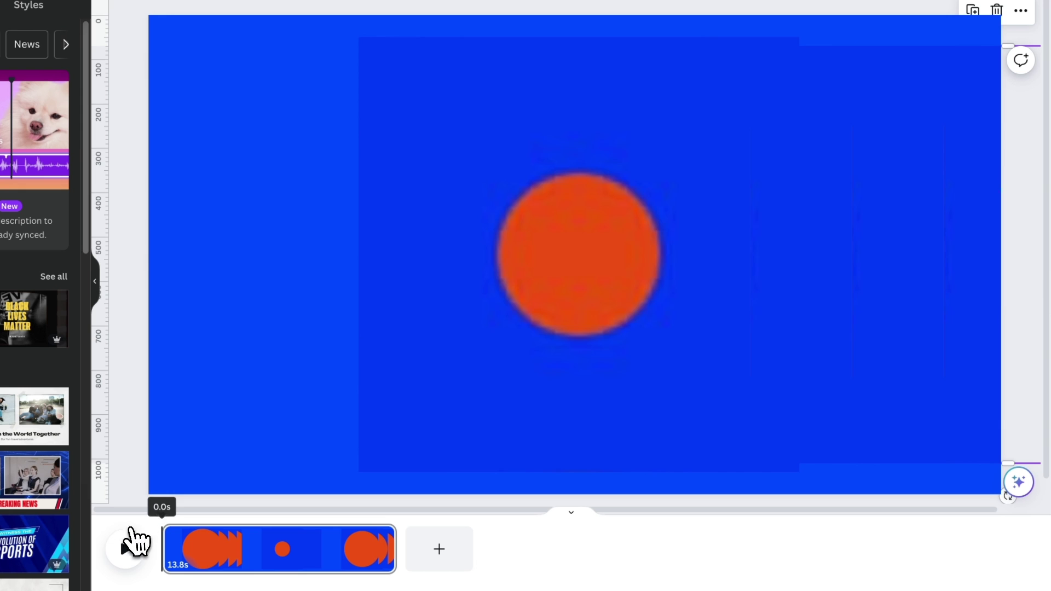
pyautogui.click(129, 546)
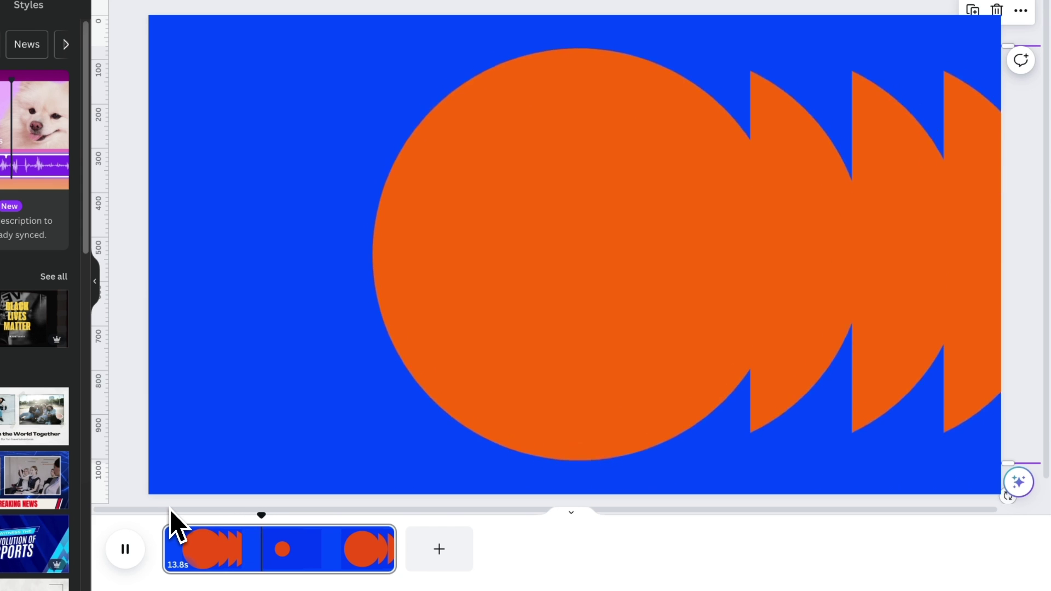
pyautogui.click(706, 254)
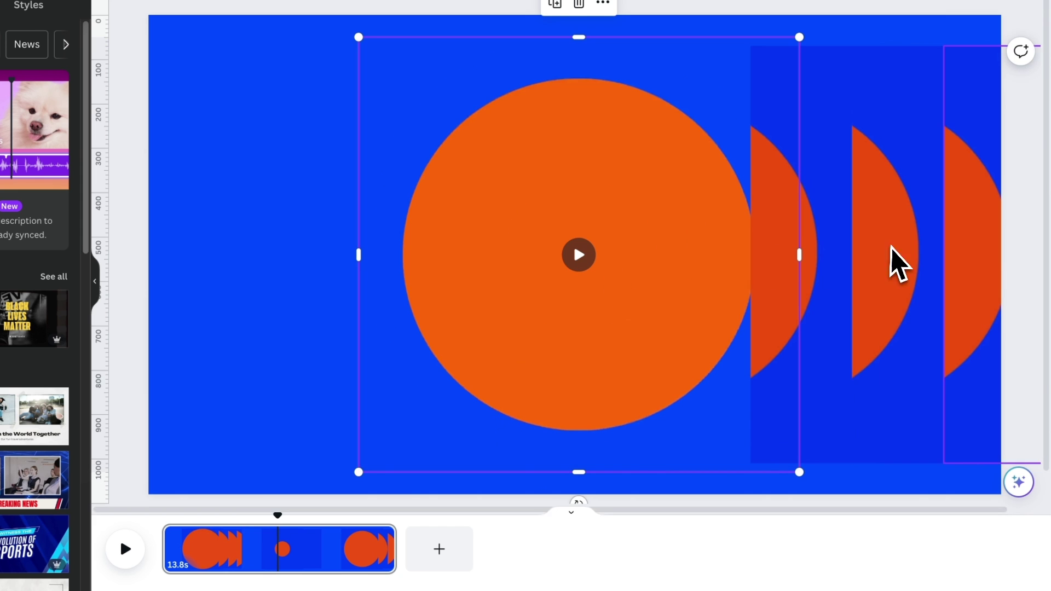
# Move the rightmost half-circle about 15 px right to the page edge and preview.
pyautogui.moveTo(986, 234); pyautogui.dragTo(993, 232)
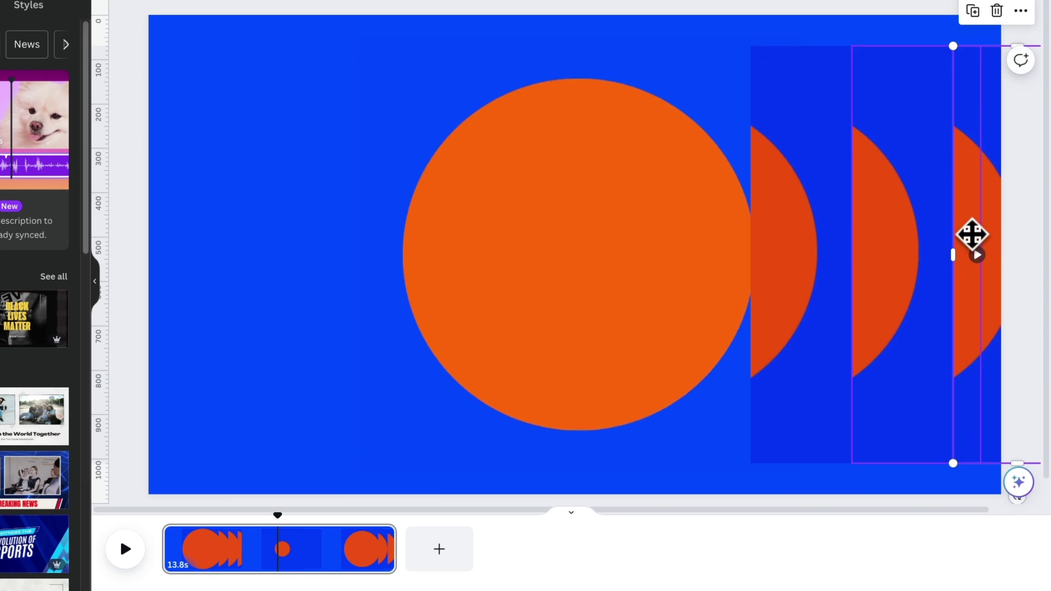
pyautogui.click(908, 241)
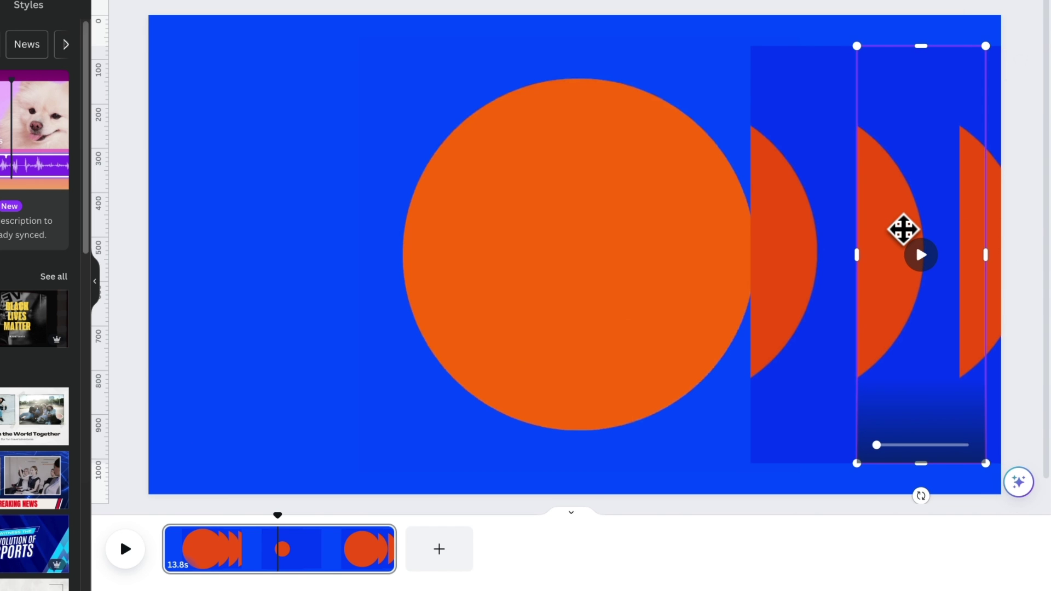
pyautogui.click(175, 535)
pyautogui.click(129, 552)
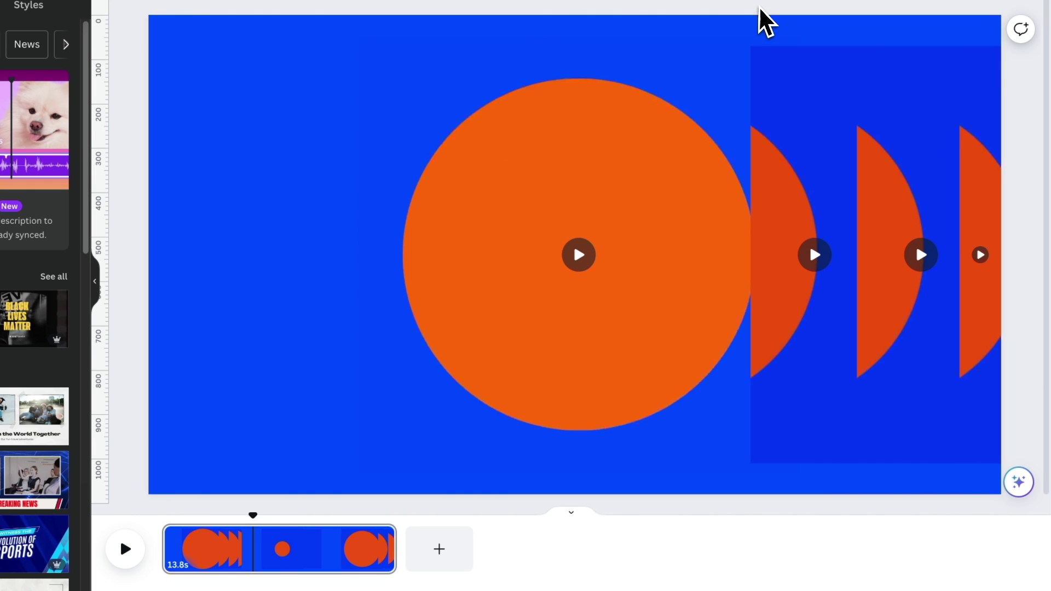
# Duplicate the three half-circles, rotate the copy to face left, and place it left of the circle.
pyautogui.click(768, 132)
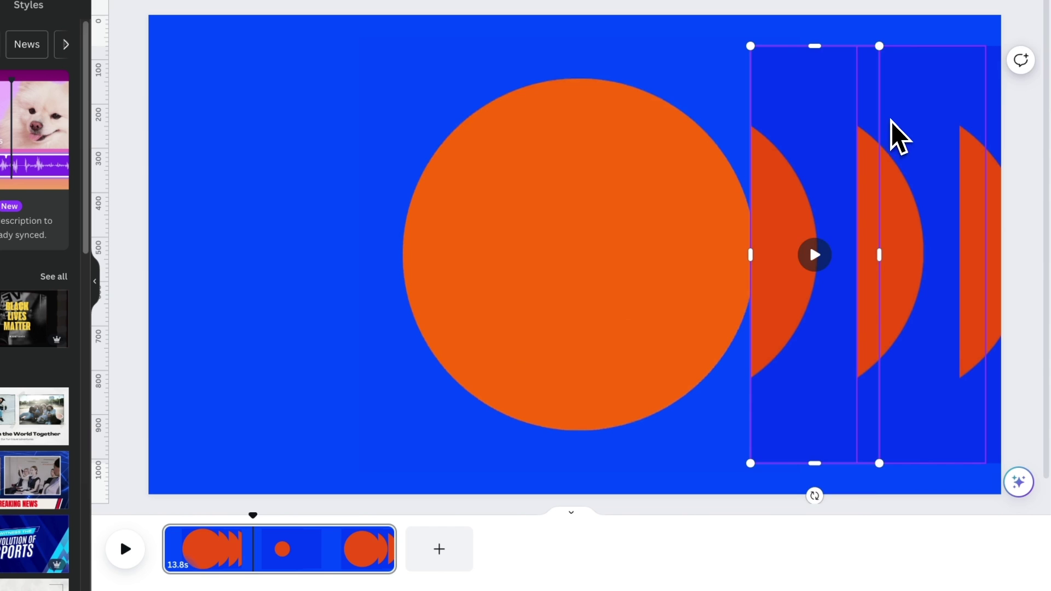
pyautogui.keyDown('shift'); pyautogui.click(922, 136); pyautogui.keyUp('shift')
pyautogui.keyDown('shift'); pyautogui.click(992, 131); pyautogui.keyUp('shift')
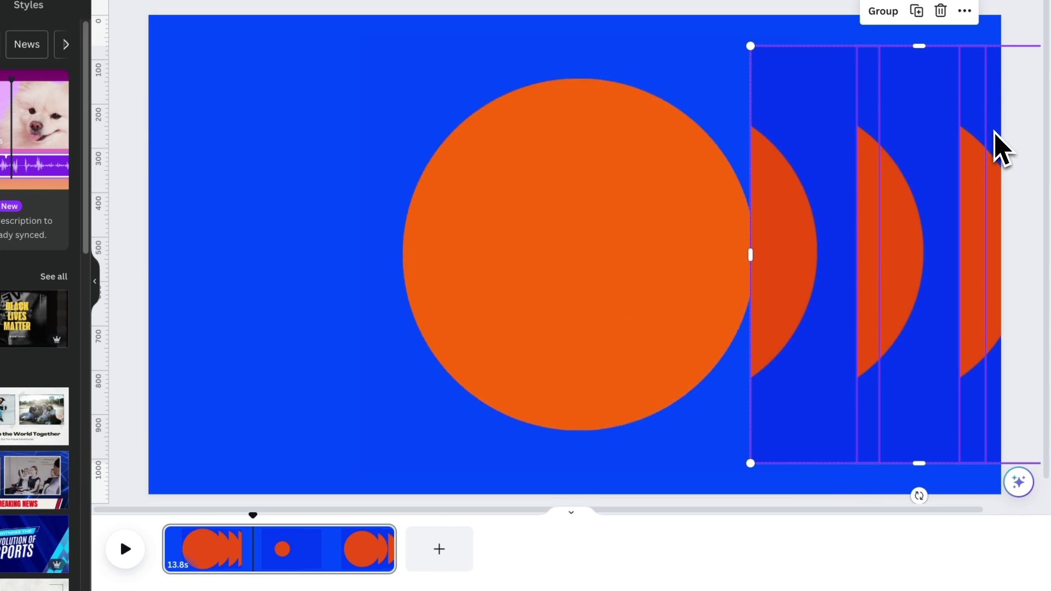
pyautogui.rightClick(995, 133)
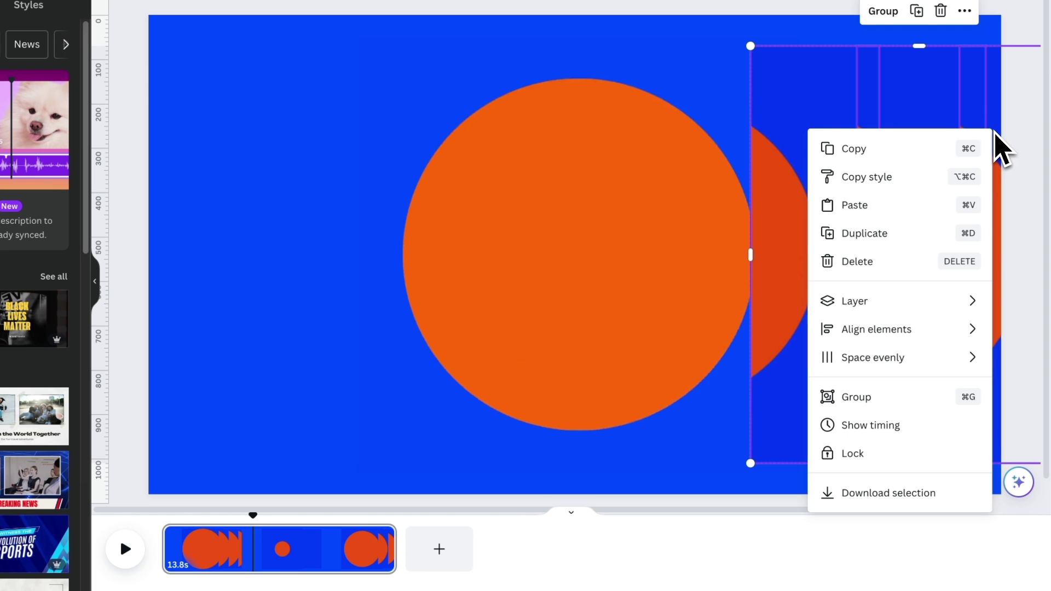
pyautogui.click(884, 244)
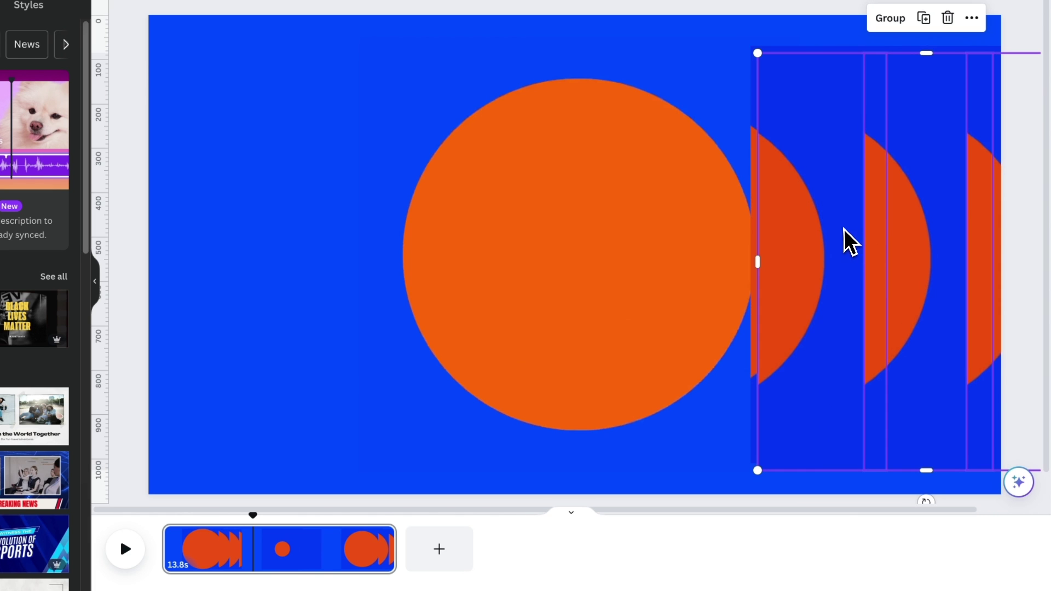
pyautogui.moveTo(844, 228); pyautogui.dragTo(338, 249)
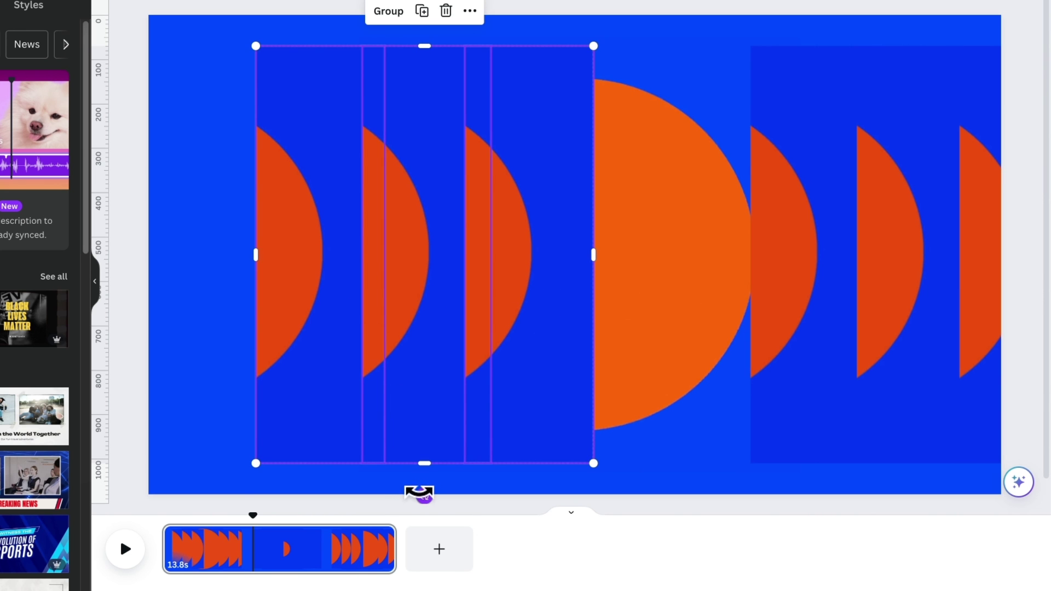
pyautogui.moveTo(425, 495); pyautogui.dragTo(433, 140)
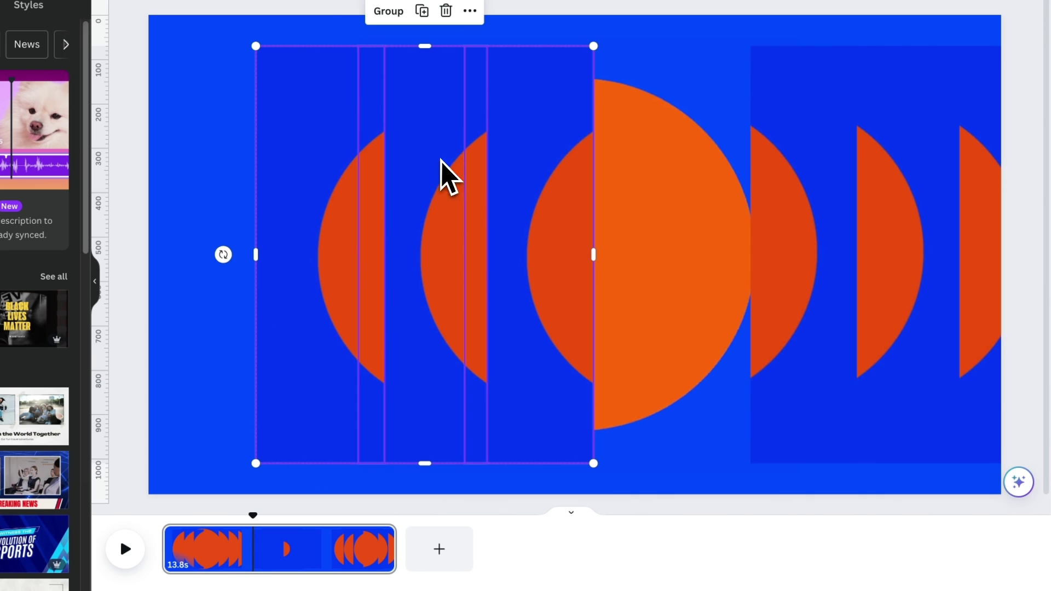
pyautogui.moveTo(542, 288); pyautogui.dragTo(357, 305)
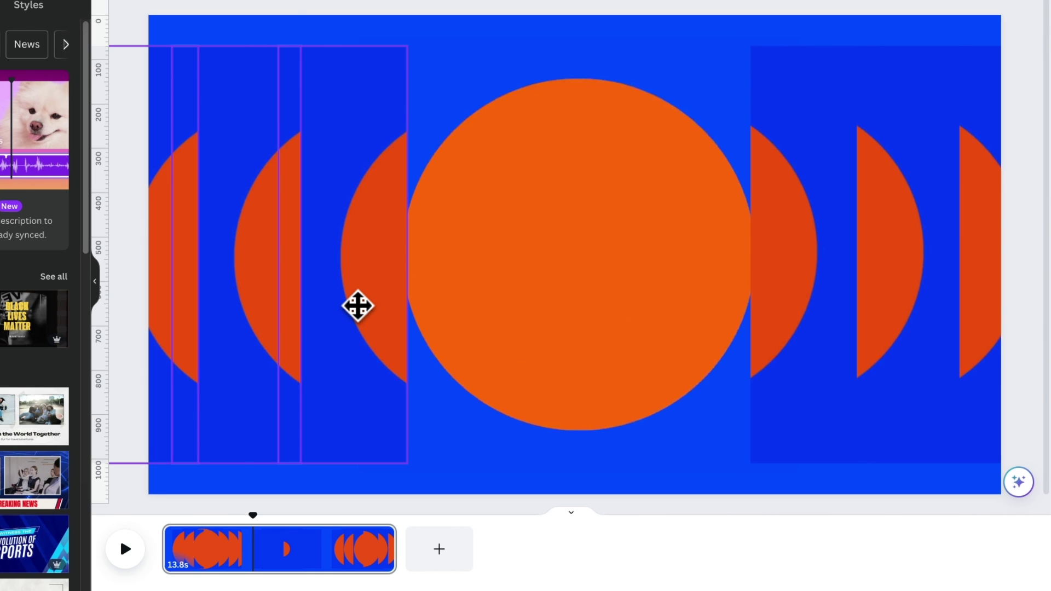
pyautogui.moveTo(358, 305); pyautogui.dragTo(357, 305)
# Select all the shapes, centre the symmetrical arrangement on the page, and preview.
pyautogui.click(734, 187)
pyautogui.keyDown('shift'); pyautogui.click(798, 171); pyautogui.keyUp('shift')
pyautogui.keyDown('shift'); pyautogui.click(903, 156); pyautogui.keyUp('shift')
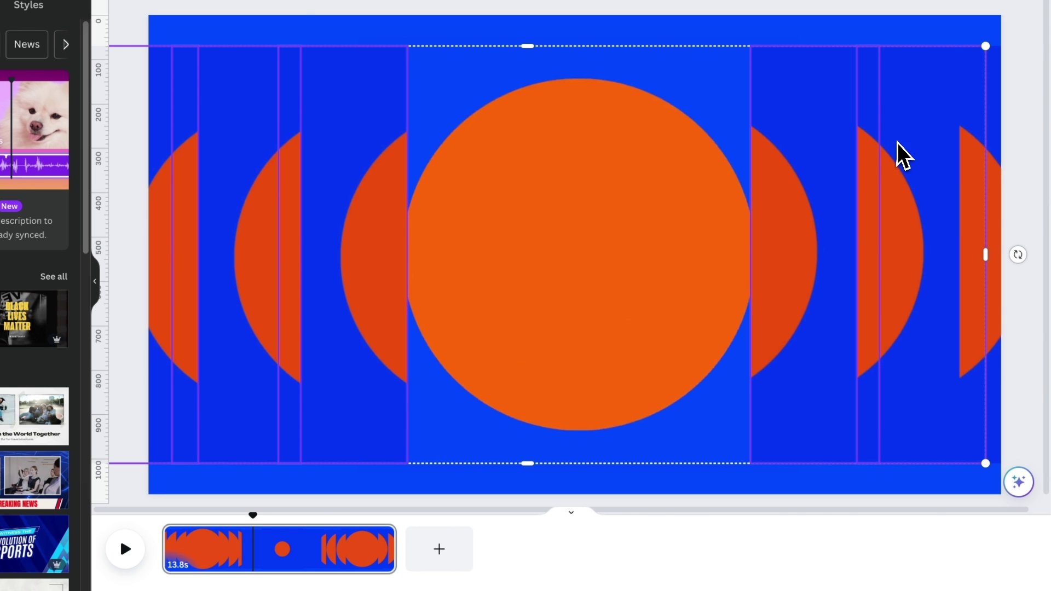
pyautogui.moveTo(986, 153); pyautogui.dragTo(969, 144)
pyautogui.moveTo(127, 29); pyautogui.dragTo(985, 290)
pyautogui.moveTo(945, 247); pyautogui.dragTo(935, 228)
pyautogui.click(125, 549)
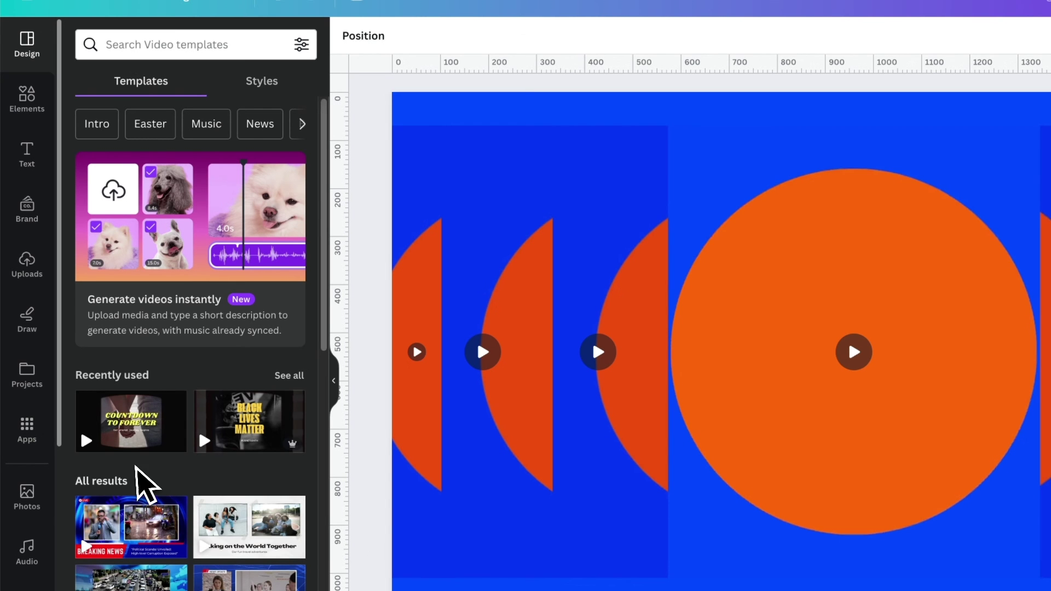
# Search the stock photos and add the headphone photo to the design.
pyautogui.click(34, 490)
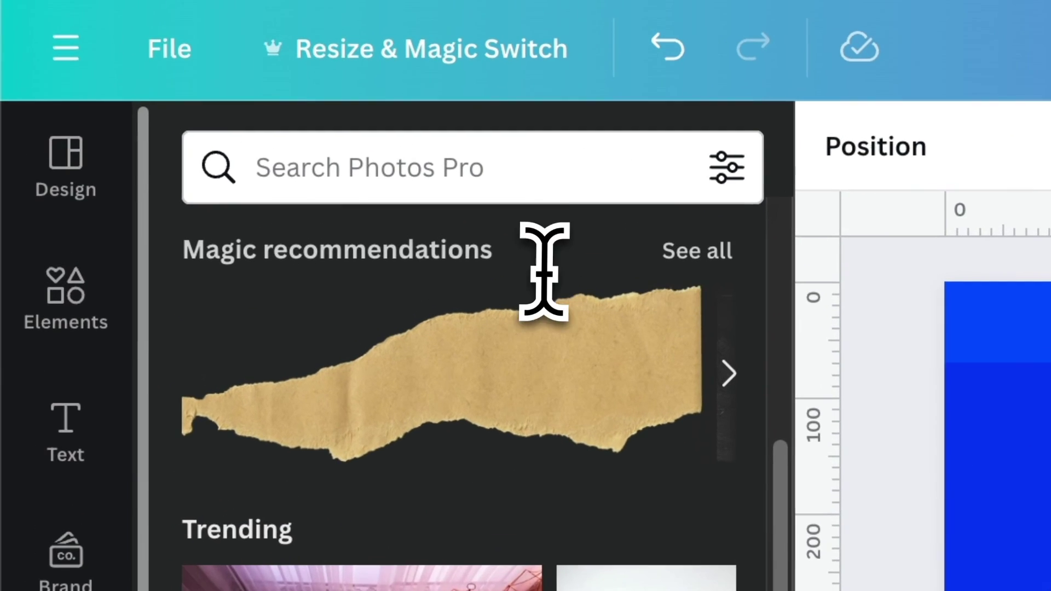
pyautogui.click(227, 48)
pyautogui.write('id:MAEwGsKCuss')
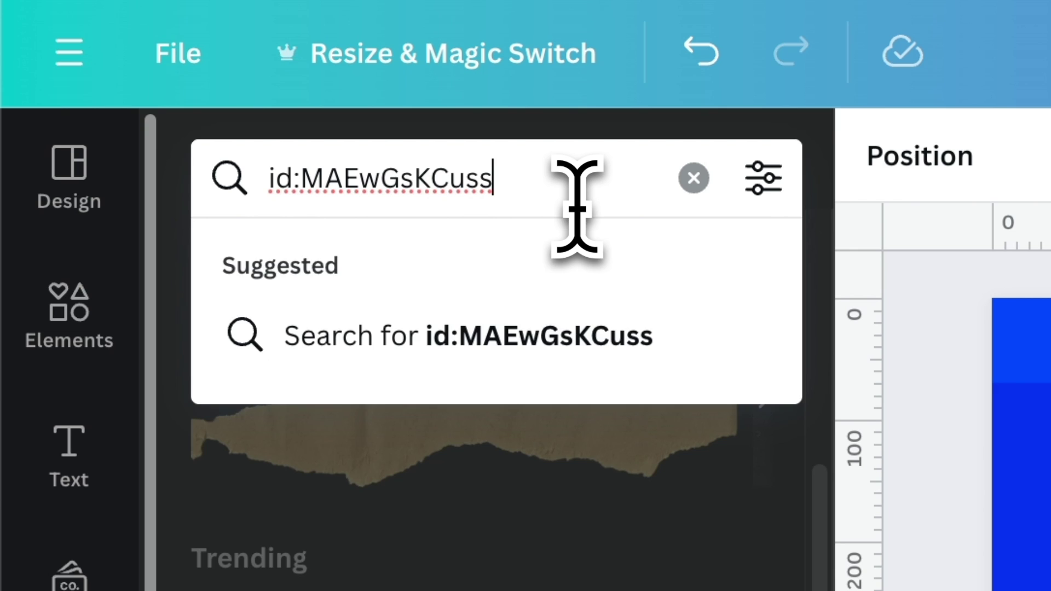
pyautogui.press('Return')
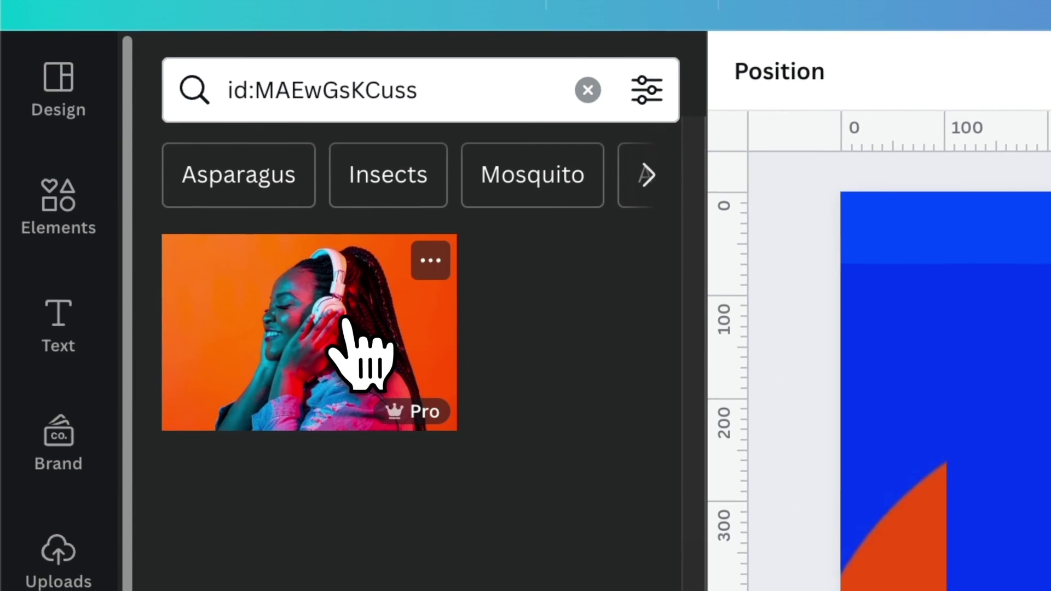
pyautogui.click(346, 322)
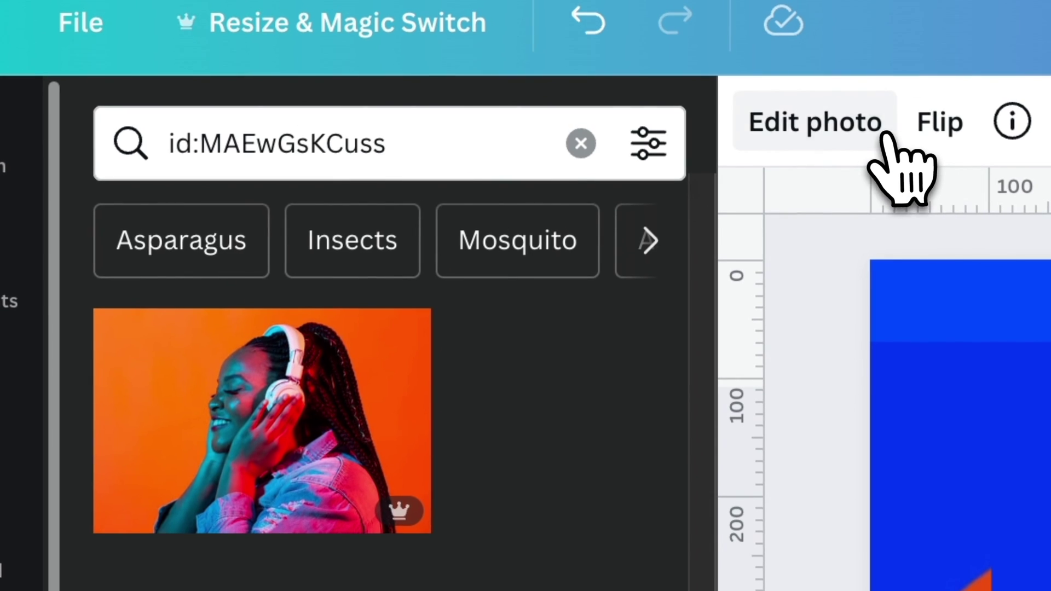
# Remove the photo's background, enlarge it to about 1,252 × 957, and move it down-left.
pyautogui.click(846, 77)
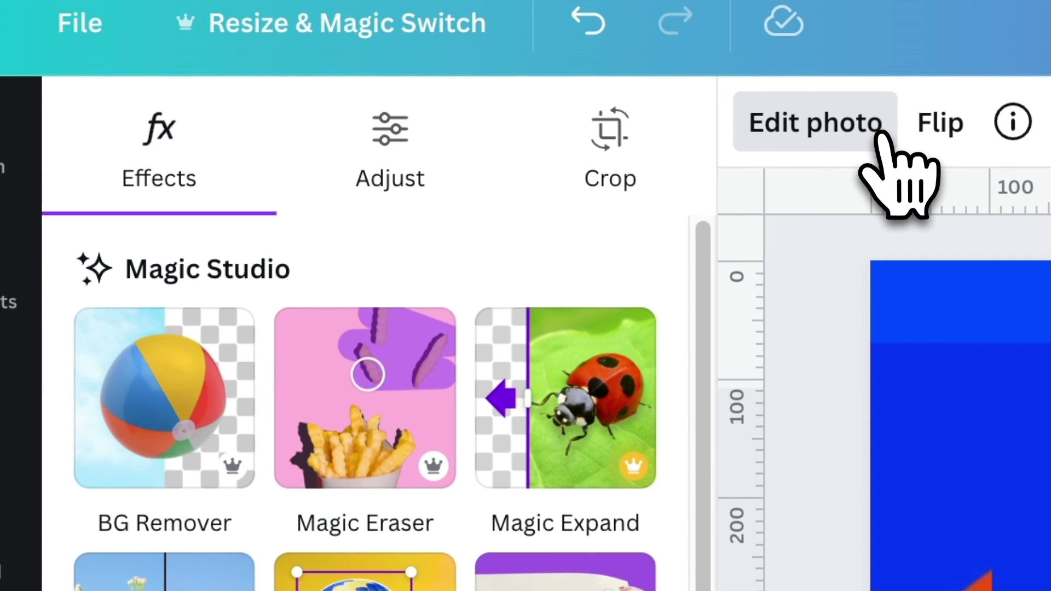
pyautogui.click(219, 444)
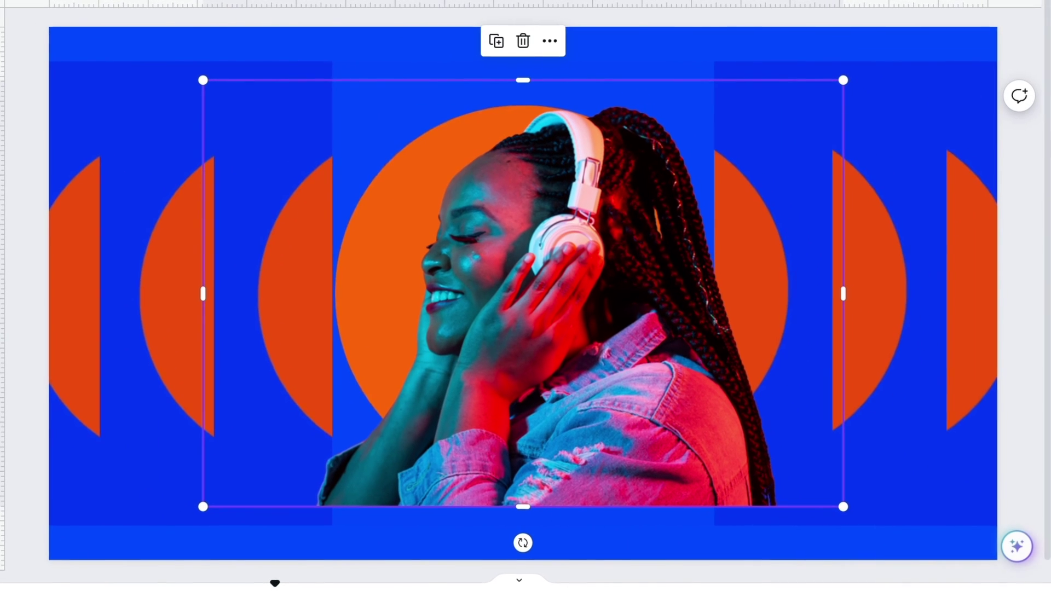
pyautogui.moveTo(206, 299); pyautogui.dragTo(244, 307)
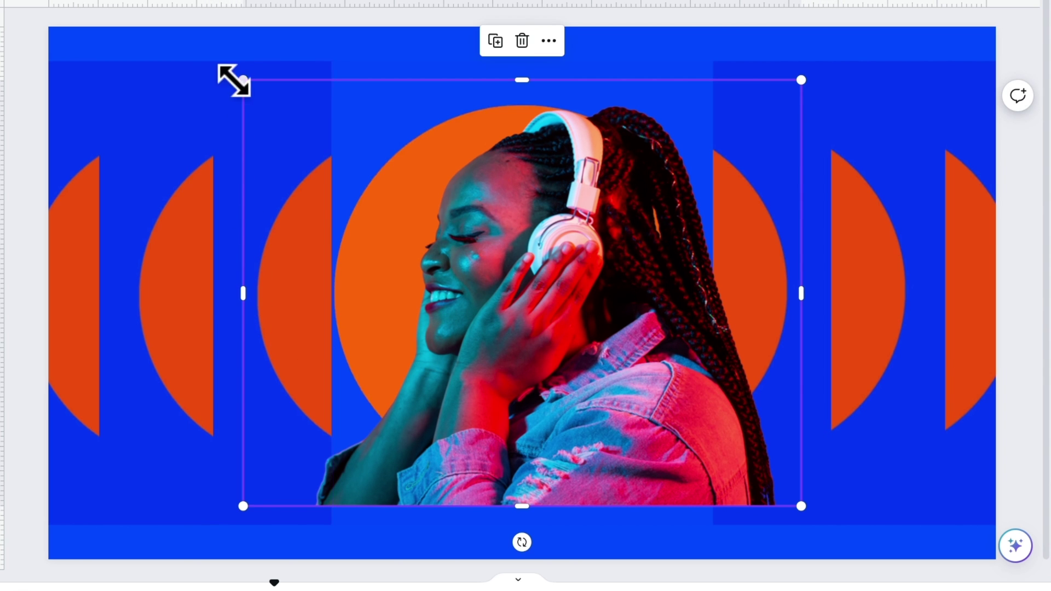
pyautogui.moveTo(235, 81); pyautogui.dragTo(198, 64)
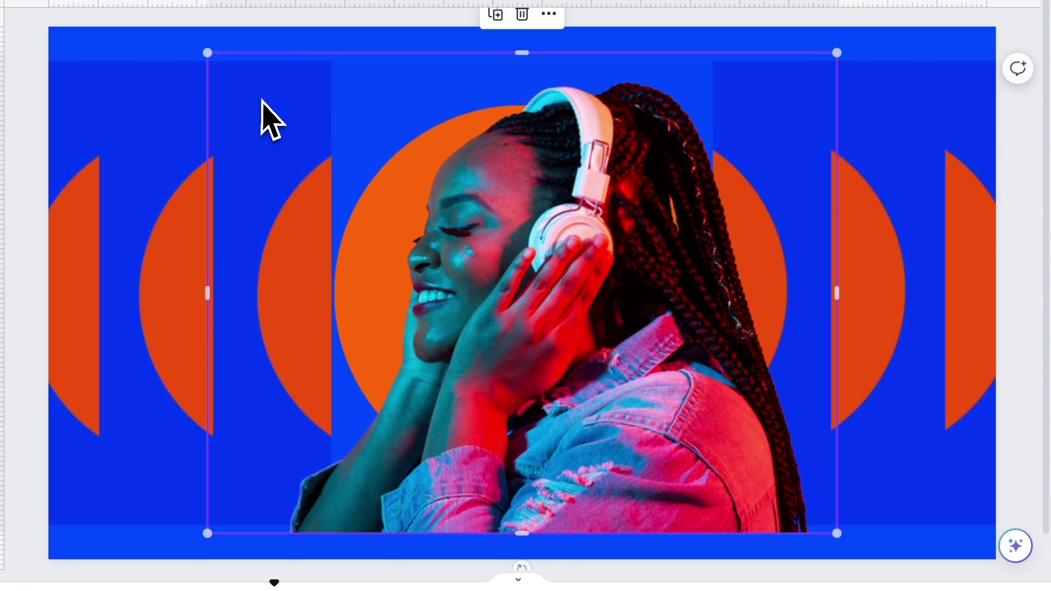
pyautogui.moveTo(659, 286); pyautogui.dragTo(619, 326)
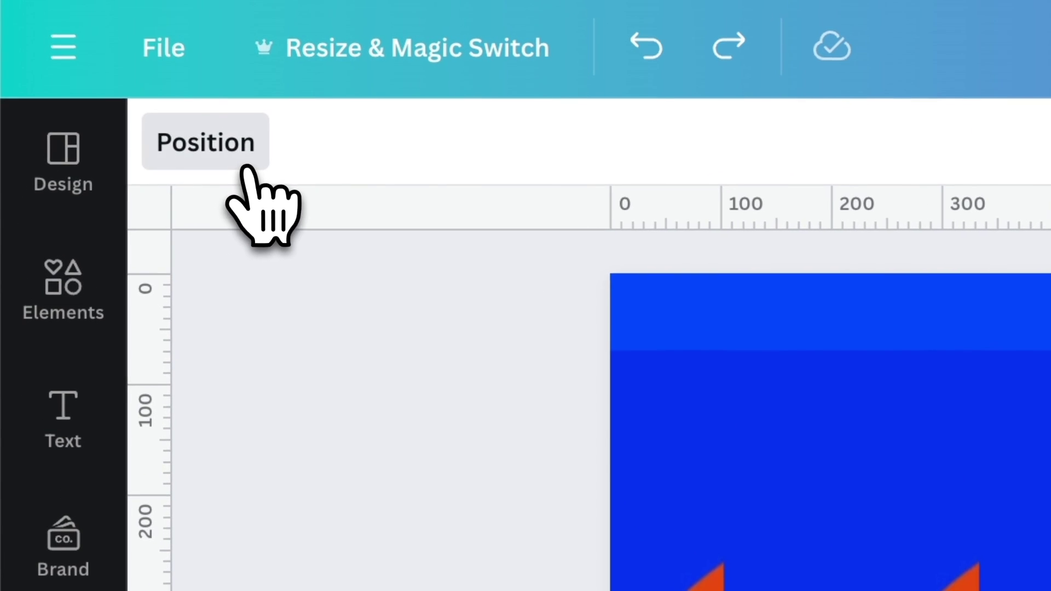
# In the Layers list, move the left and right blue bar layers lower in the stack.
pyautogui.click(89, 61)
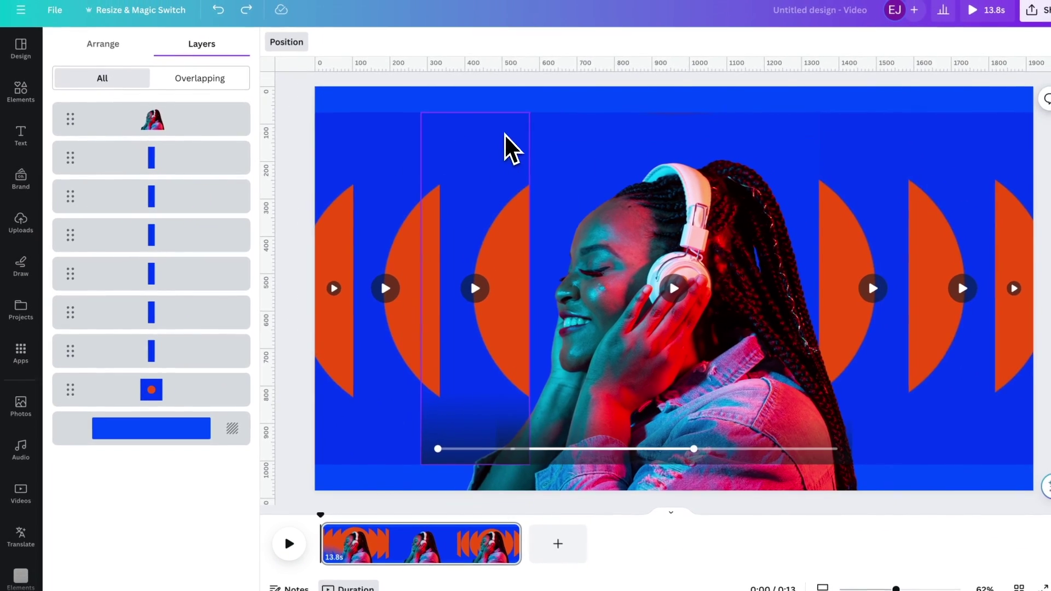
pyautogui.click(511, 148)
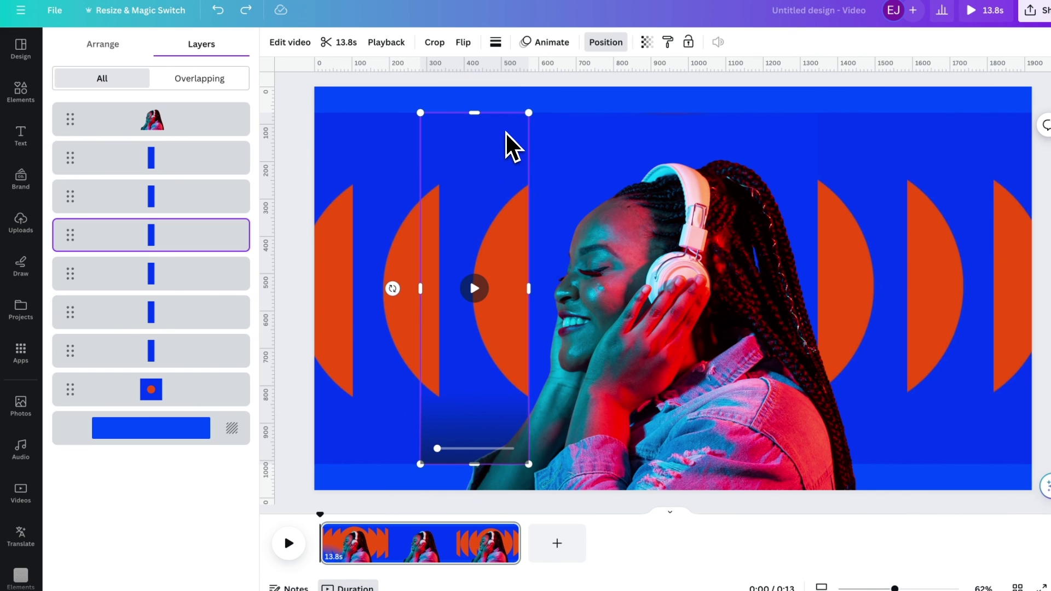
pyautogui.keyDown('shift'); pyautogui.click(867, 140); pyautogui.keyUp('shift')
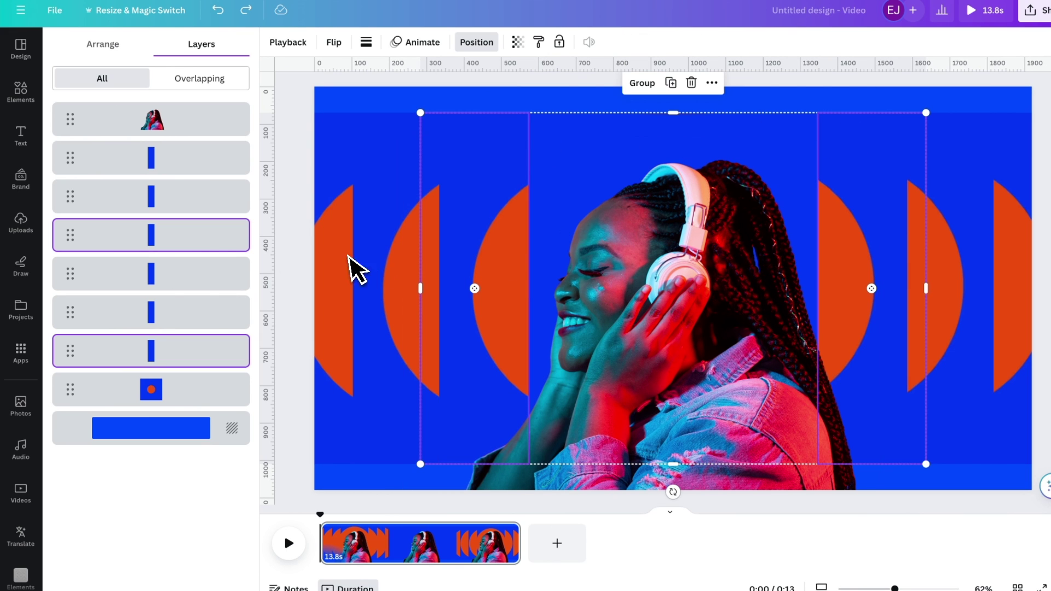
pyautogui.moveTo(195, 254); pyautogui.dragTo(172, 353)
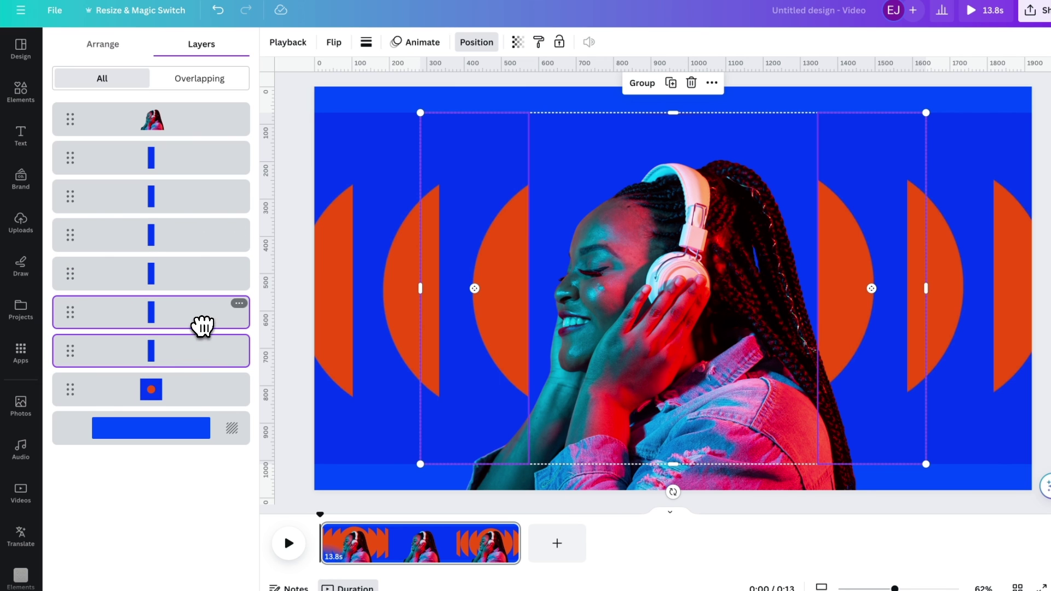
pyautogui.click(387, 174)
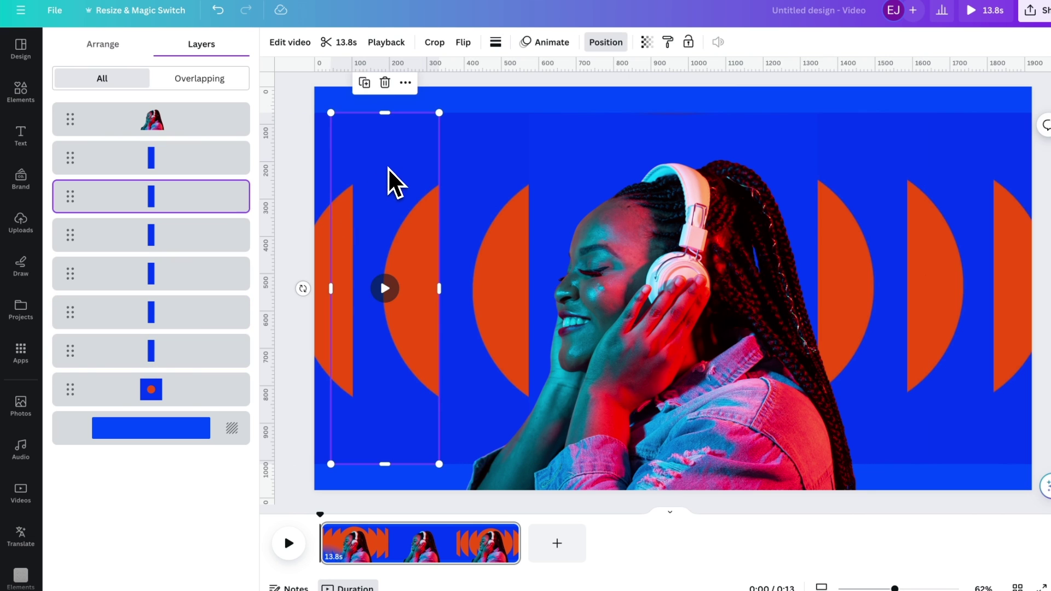
pyautogui.keyDown('shift'); pyautogui.click(939, 161); pyautogui.keyUp('shift')
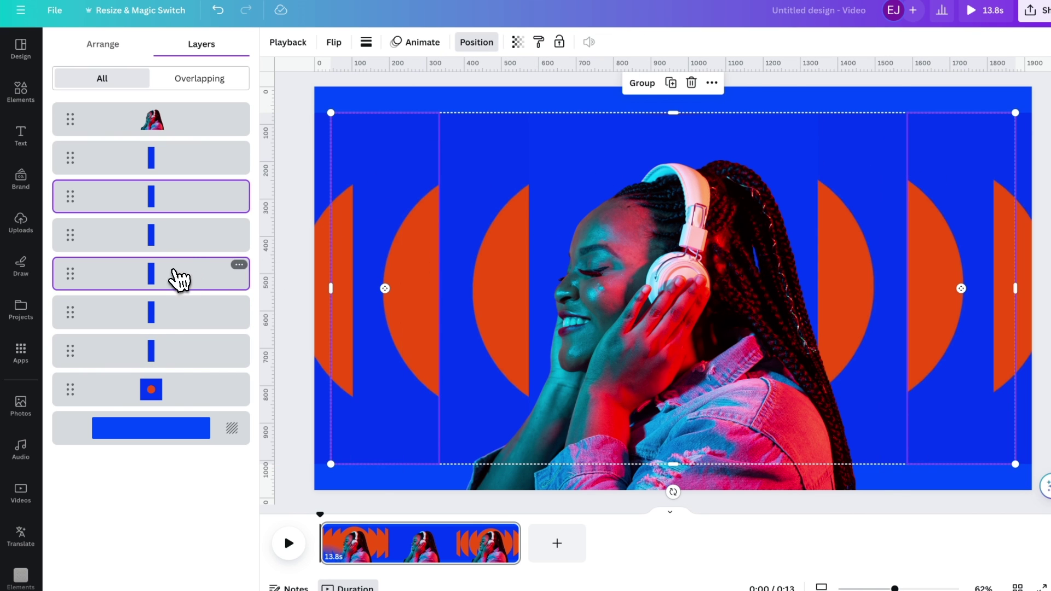
pyautogui.moveTo(179, 279); pyautogui.dragTo(155, 289)
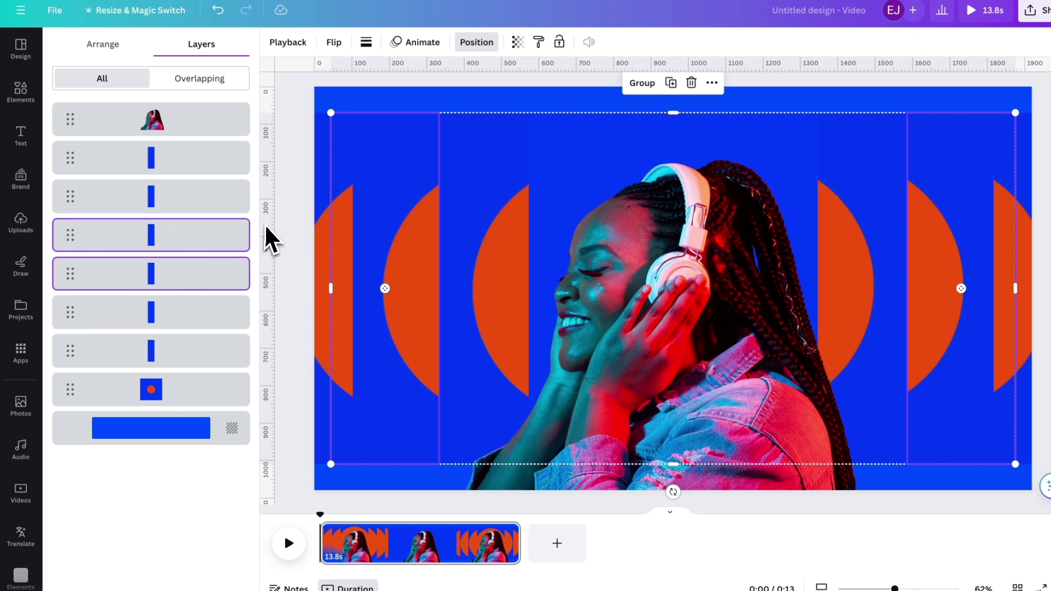
pyautogui.click(327, 216)
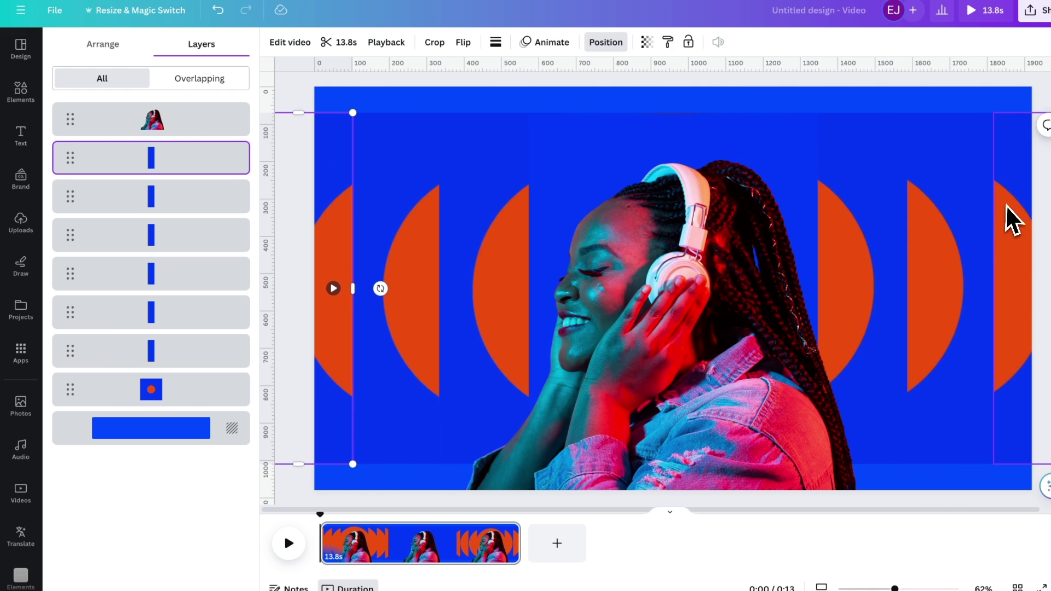
pyautogui.keyDown('shift'); pyautogui.click(1012, 219); pyautogui.keyUp('shift')
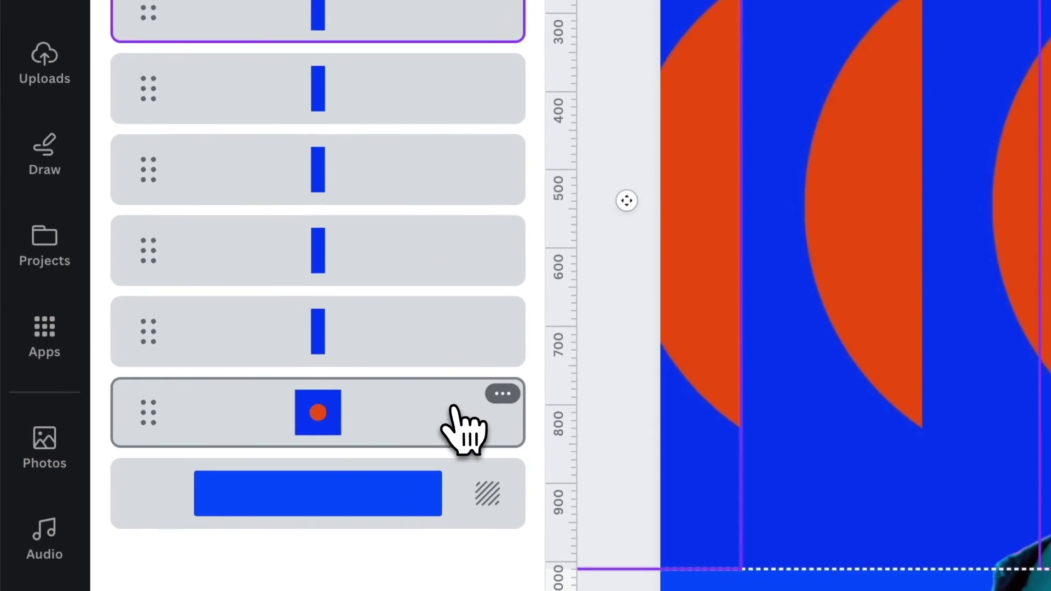
# Give the seven shape layers, from the red-dot square up, their own timing track.
pyautogui.click(213, 395)
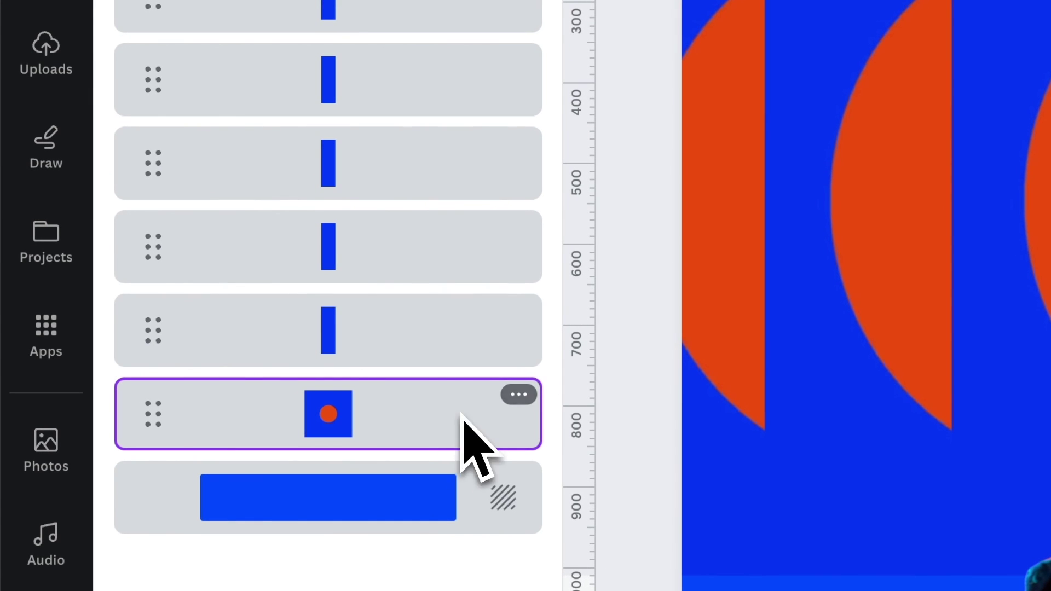
pyautogui.keyDown('shift'); pyautogui.click(467, 350); pyautogui.keyUp('shift')
pyautogui.keyDown('shift'); pyautogui.click(463, 268); pyautogui.keyUp('shift')
pyautogui.keyDown('shift'); pyautogui.click(472, 176); pyautogui.keyUp('shift')
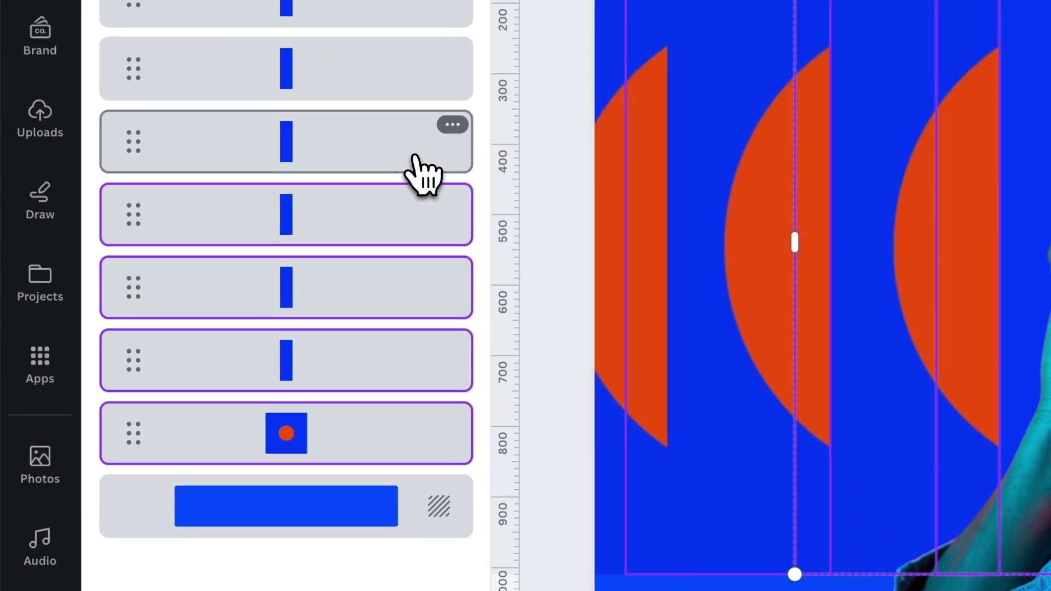
pyautogui.keyDown('shift'); pyautogui.click(415, 159); pyautogui.keyUp('shift')
pyautogui.keyDown('shift'); pyautogui.click(412, 81); pyautogui.keyUp('shift')
pyautogui.keyDown('shift'); pyautogui.click(416, 10); pyautogui.keyUp('shift')
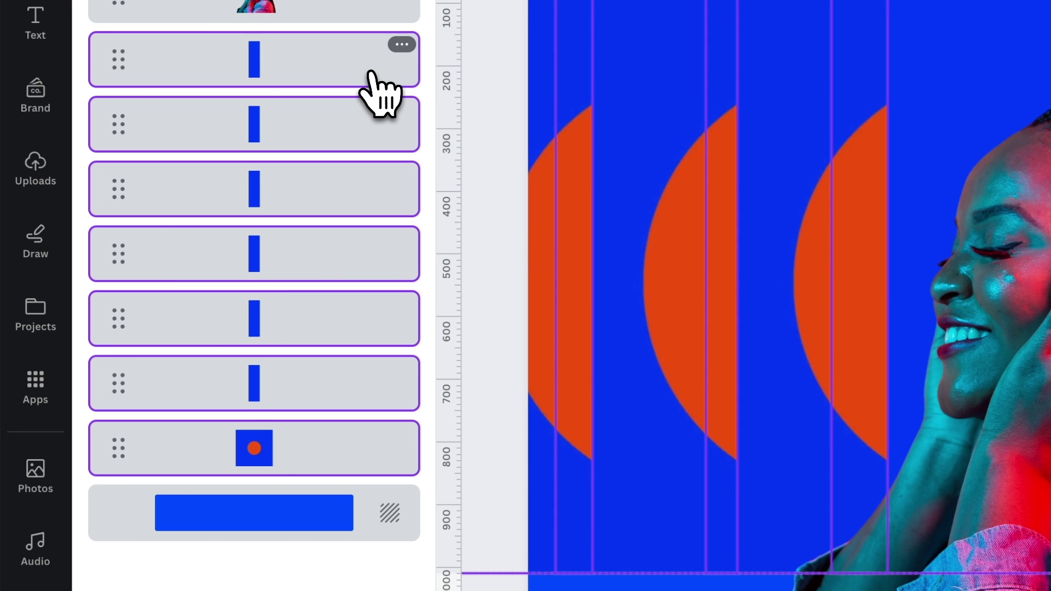
pyautogui.rightClick(371, 74)
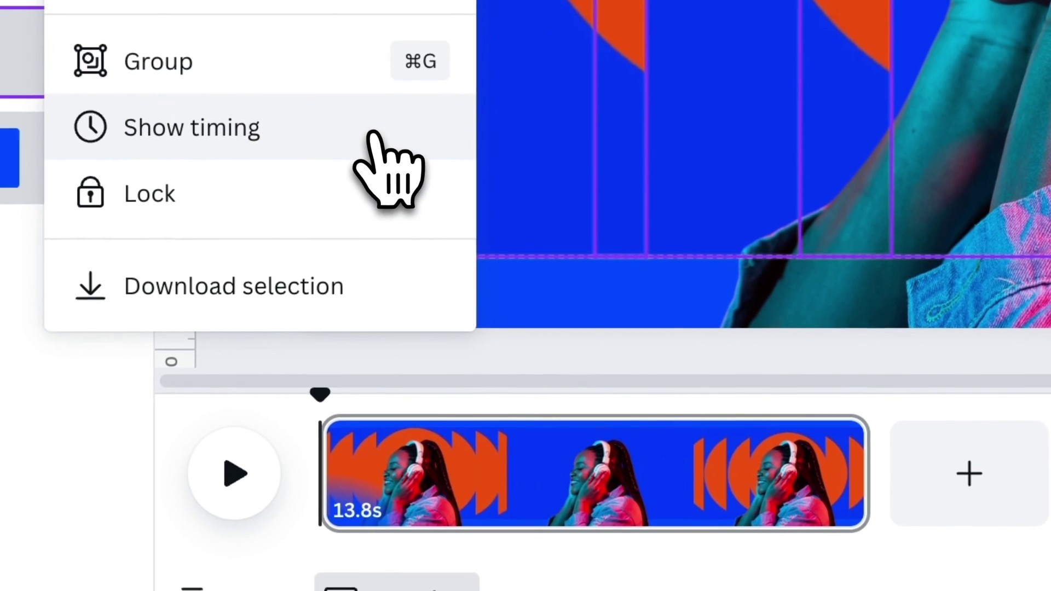
pyautogui.click(542, 494)
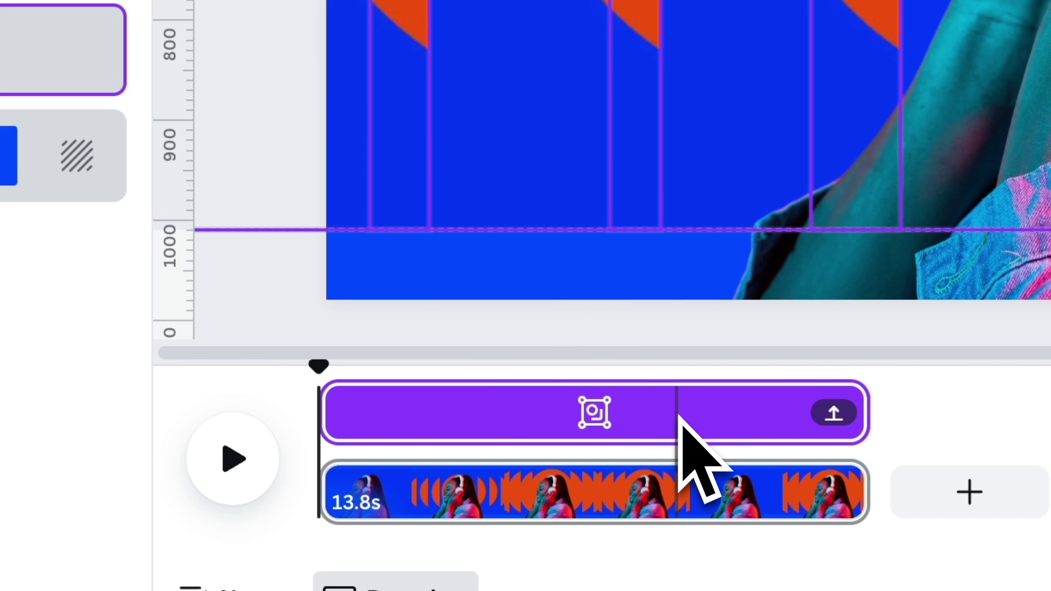
pyautogui.click(833, 415)
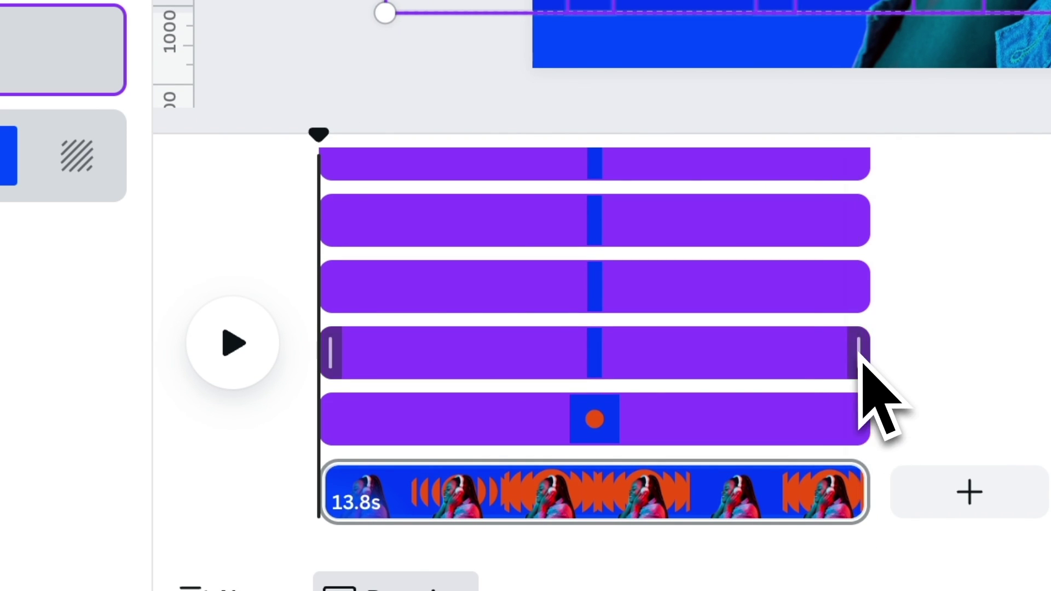
# Trim each shape row's timing, red-dot square to top bar, to end around 12.0s.
pyautogui.moveTo(865, 415); pyautogui.dragTo(800, 411)
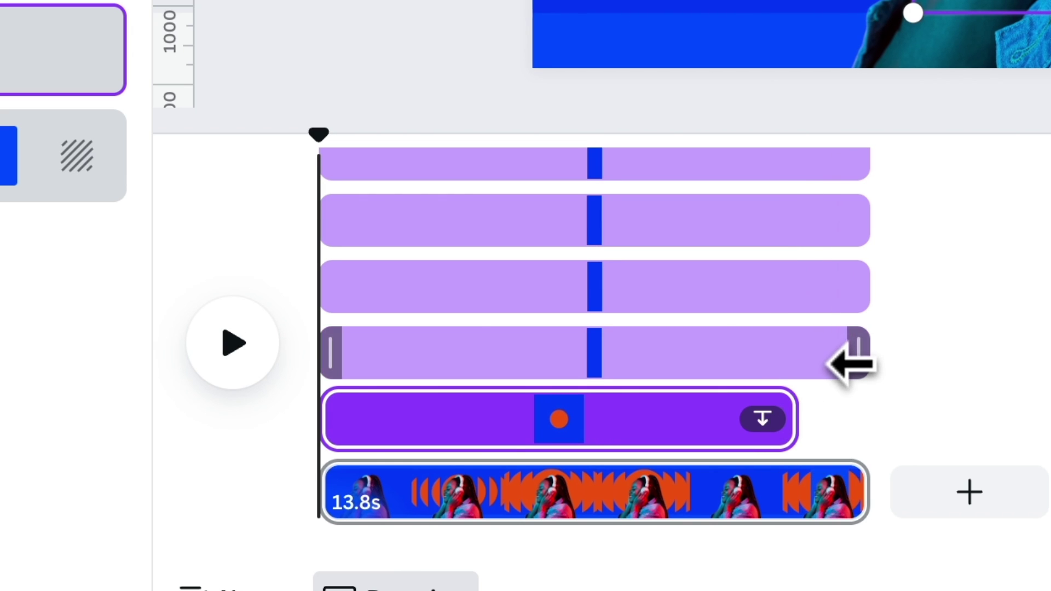
pyautogui.moveTo(852, 364); pyautogui.dragTo(795, 362)
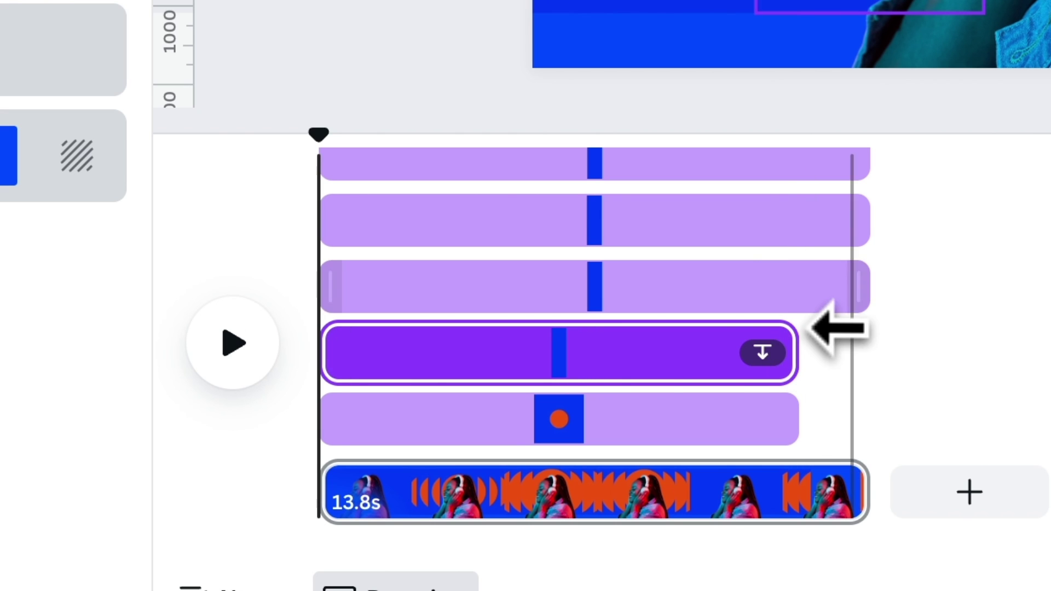
pyautogui.moveTo(856, 298); pyautogui.dragTo(809, 300)
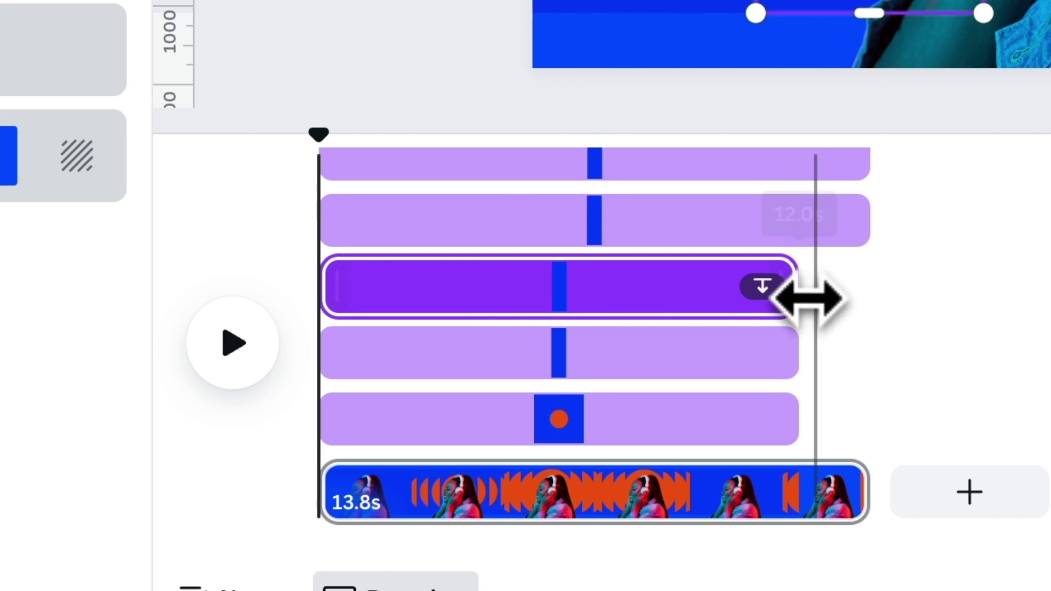
pyautogui.moveTo(859, 241); pyautogui.dragTo(804, 245)
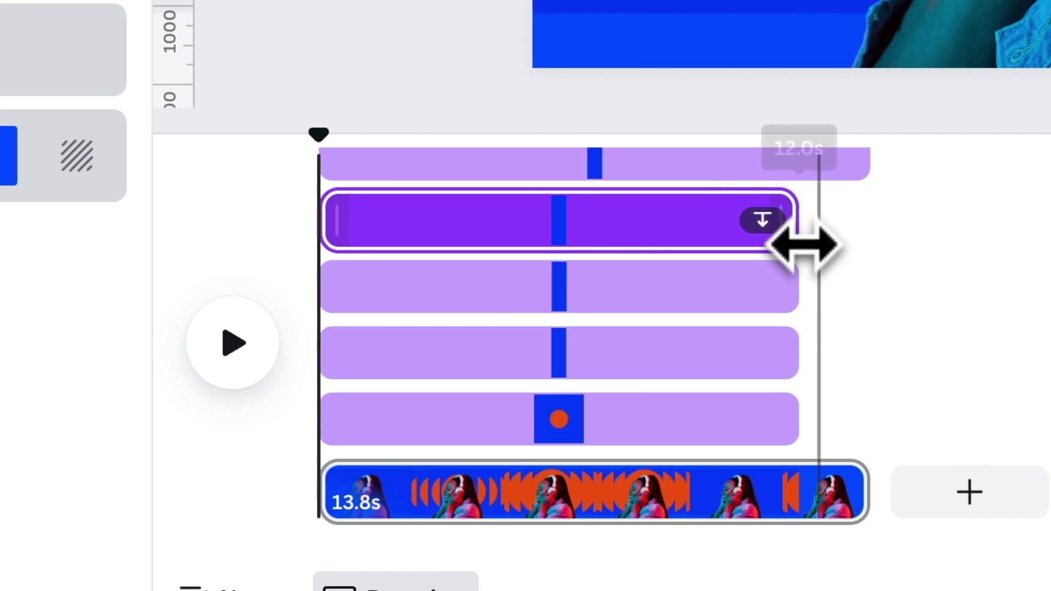
pyautogui.scroll(3, 827, 273)
pyautogui.moveTo(854, 304); pyautogui.dragTo(798, 310)
pyautogui.moveTo(854, 248); pyautogui.dragTo(787, 261)
pyautogui.moveTo(848, 199); pyautogui.dragTo(782, 203)
pyautogui.scroll(-2, 779, 229)
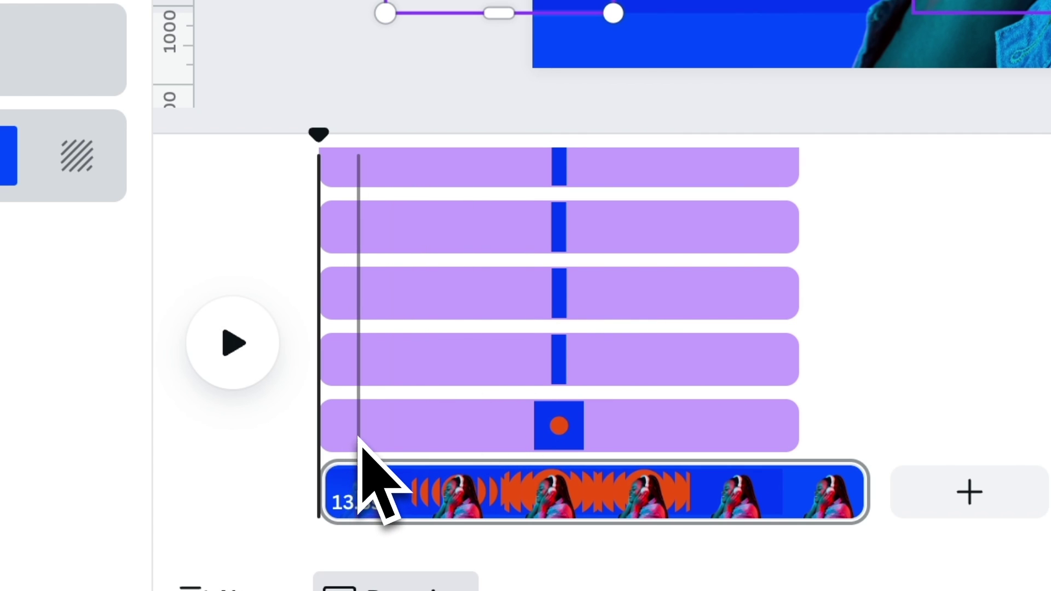
# Delay the start of the fourth bar's clip and another bar's clip by 0.2s.
pyautogui.click(370, 377)
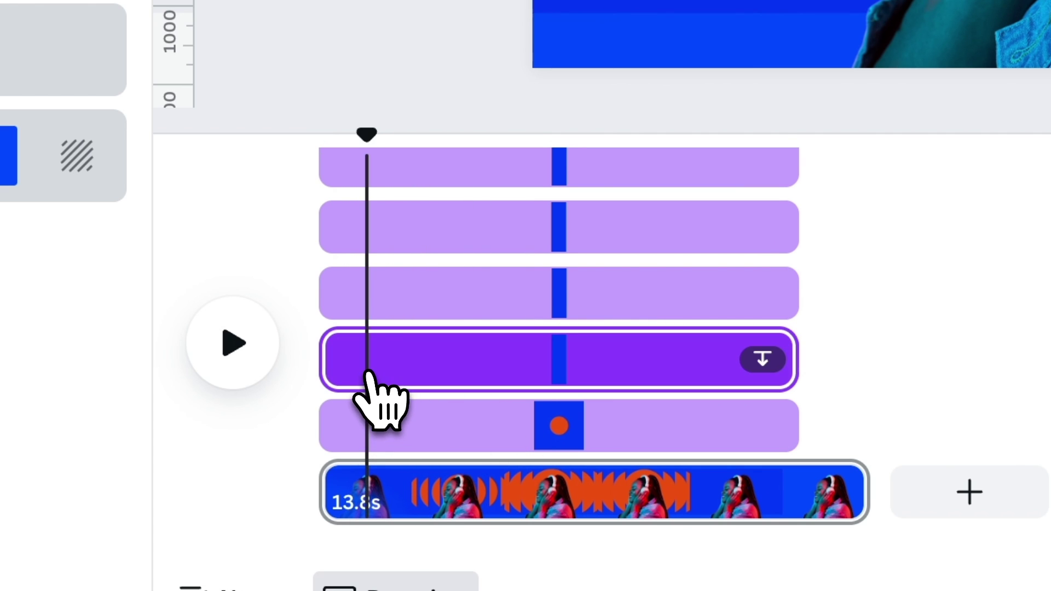
pyautogui.moveTo(376, 378); pyautogui.dragTo(399, 297)
pyautogui.scroll(1, 404, 294)
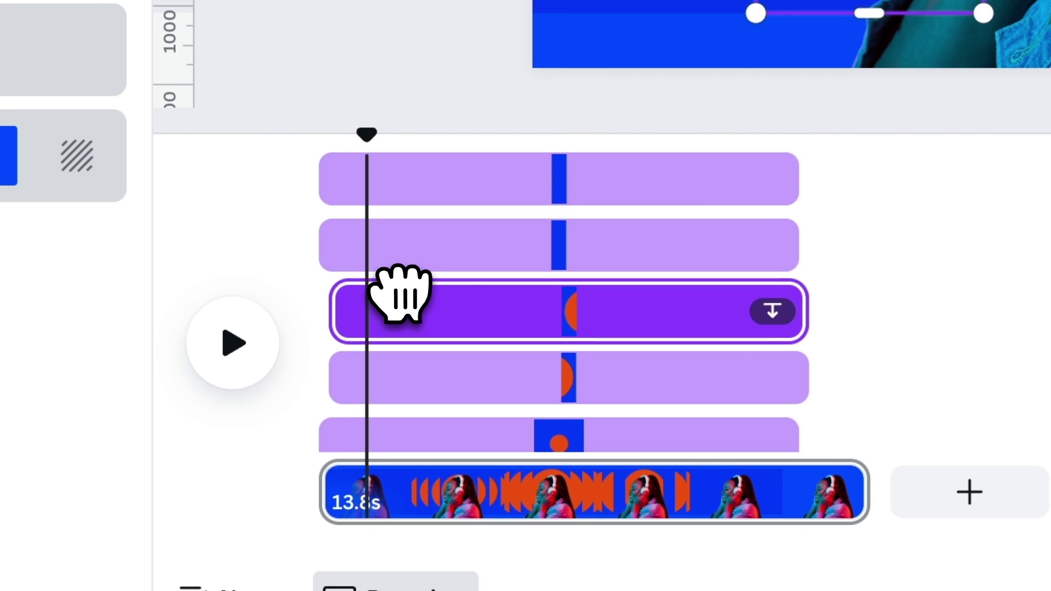
pyautogui.moveTo(366, 306); pyautogui.dragTo(364, 196)
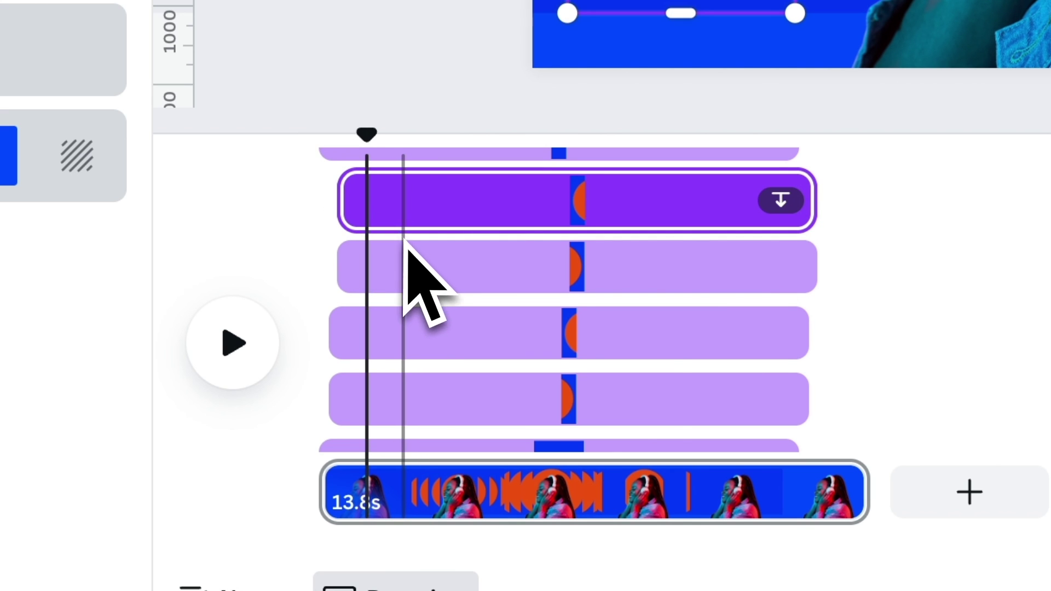
# Move a semicircle clip up one layer and lengthen the bottom clip to about 13.2s.
pyautogui.scroll(2, 416, 274)
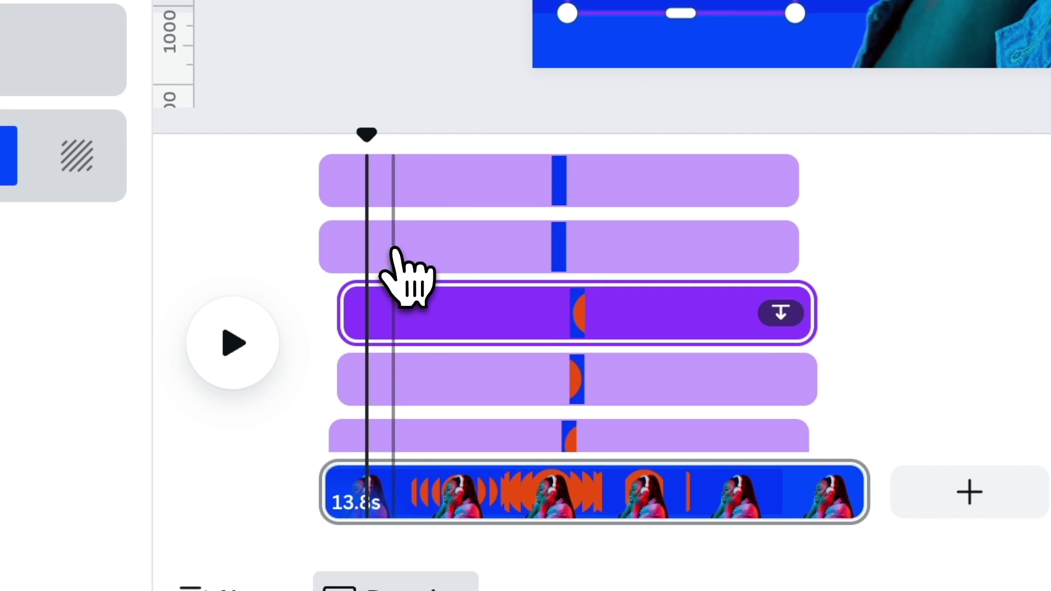
pyautogui.moveTo(404, 286); pyautogui.dragTo(446, 180)
pyautogui.scroll(-3, 829, 356)
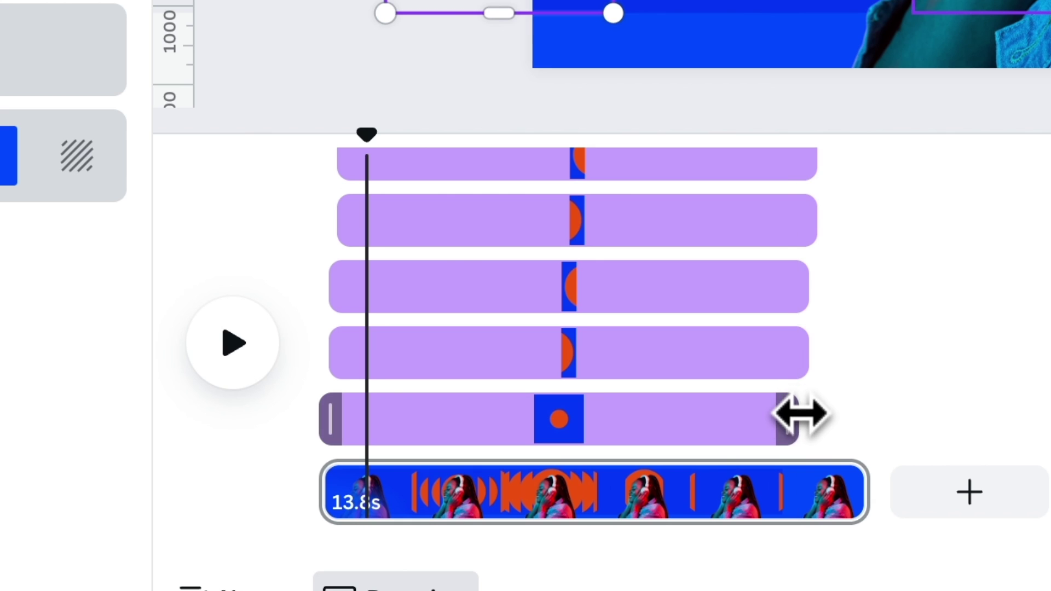
pyautogui.moveTo(799, 416); pyautogui.dragTo(895, 421)
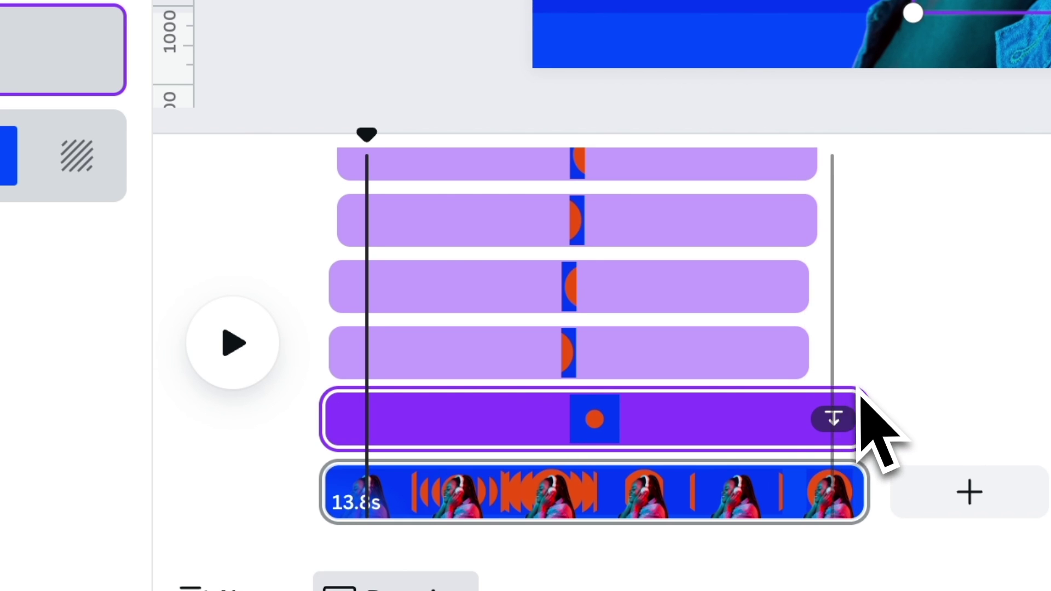
# Stretch the fourth, third, second and top clips to about 13.5s so all end together.
pyautogui.moveTo(805, 364); pyautogui.dragTo(873, 374)
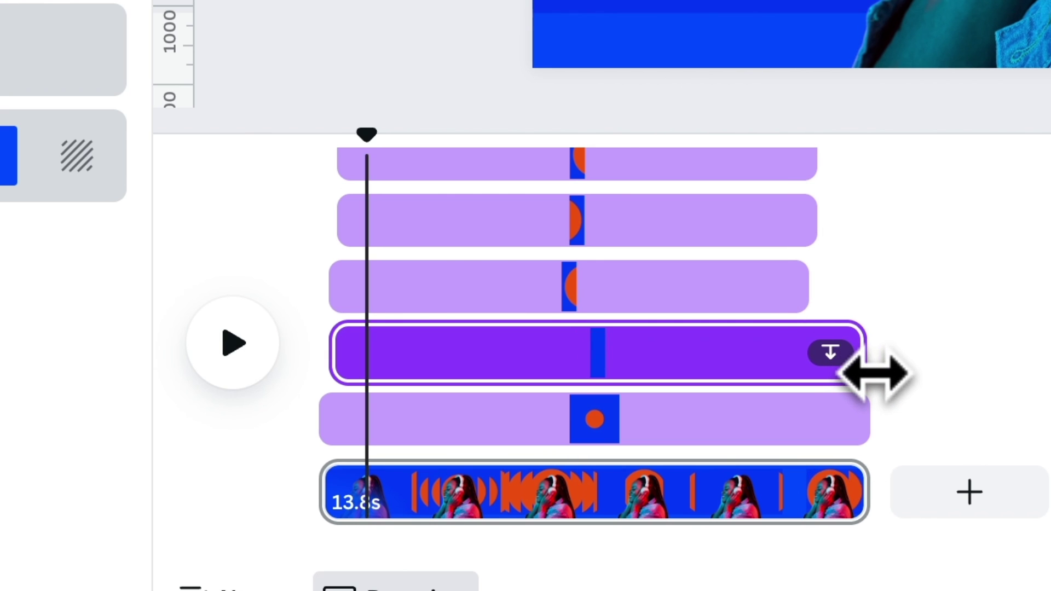
pyautogui.moveTo(802, 297); pyautogui.dragTo(870, 303)
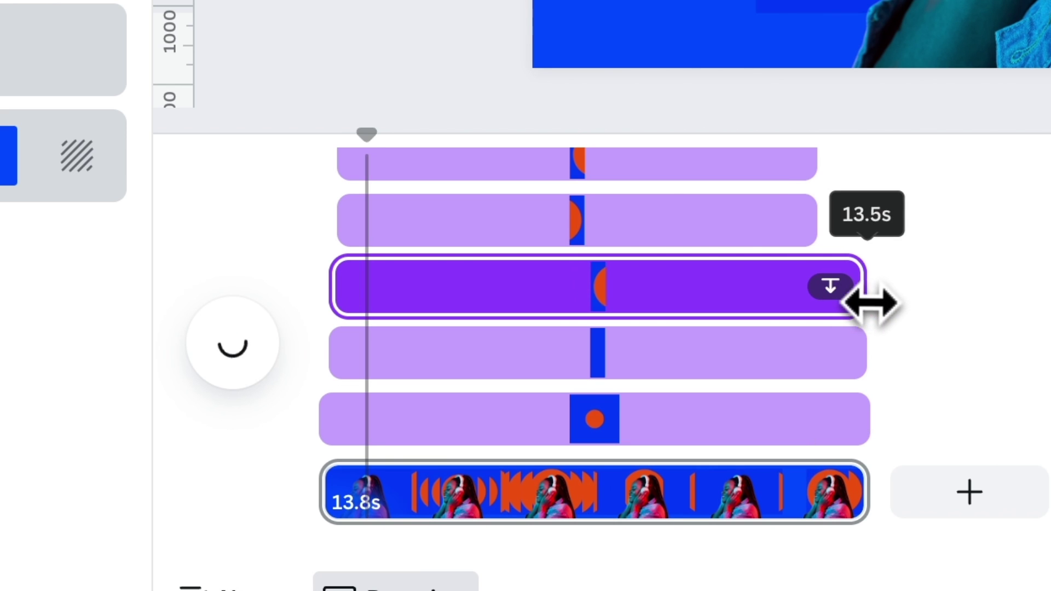
pyautogui.scroll(3, 886, 345)
pyautogui.moveTo(809, 380); pyautogui.dragTo(870, 392)
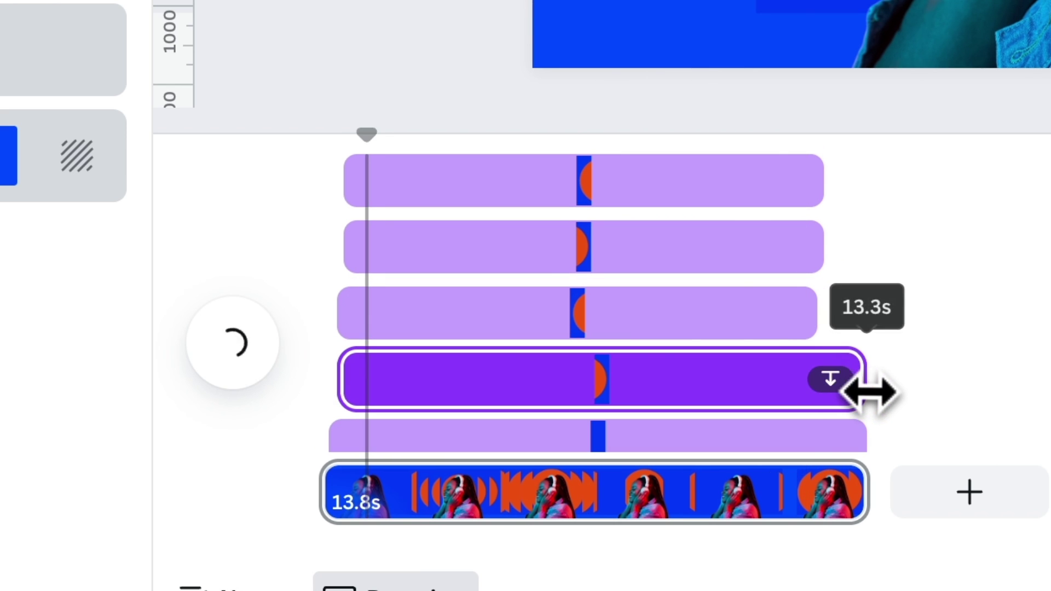
pyautogui.moveTo(819, 313); pyautogui.dragTo(879, 327)
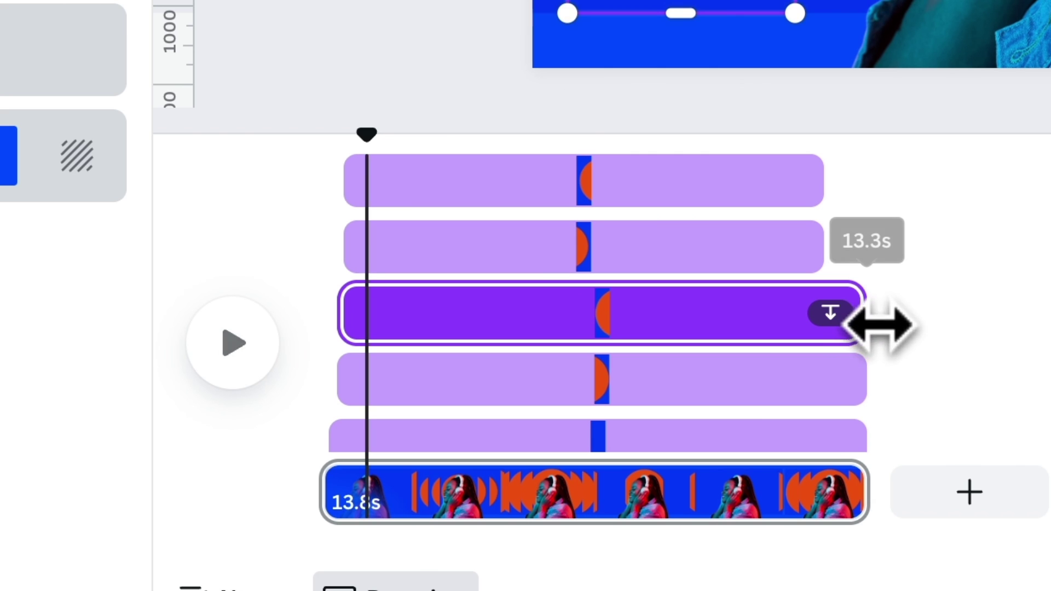
pyautogui.moveTo(824, 263); pyautogui.dragTo(892, 271)
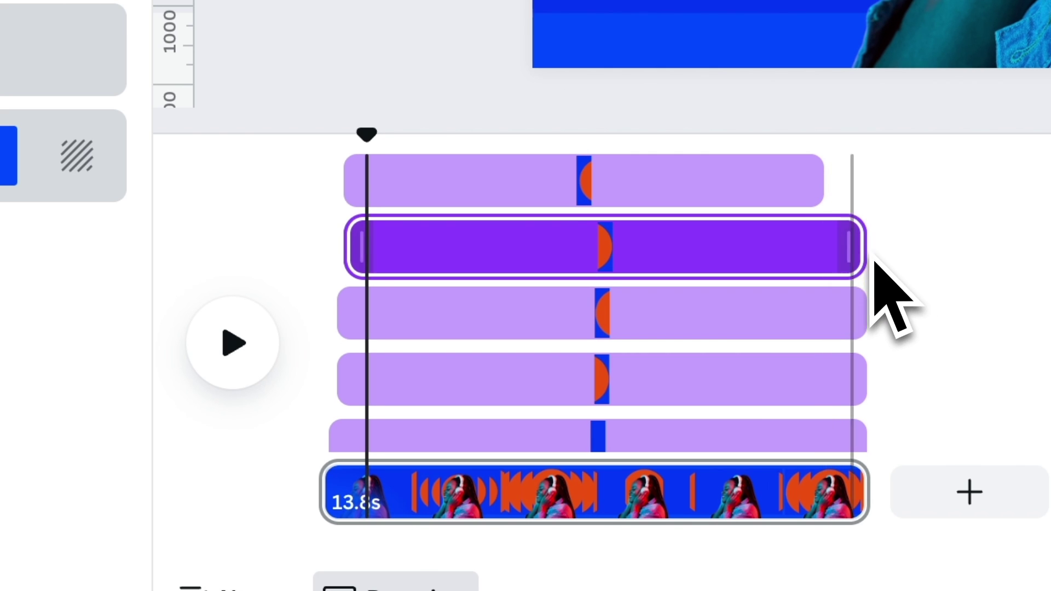
pyautogui.moveTo(832, 199); pyautogui.dragTo(884, 202)
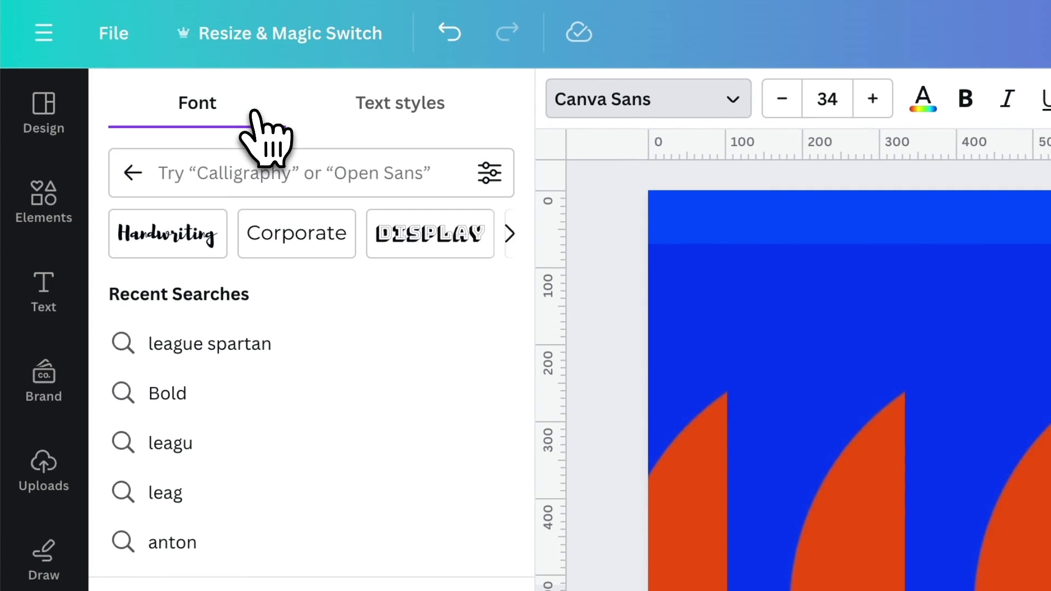
# Set the text to League Spartan, replace the placeholder with 'beyond', and enlarge it.
pyautogui.click(358, 173)
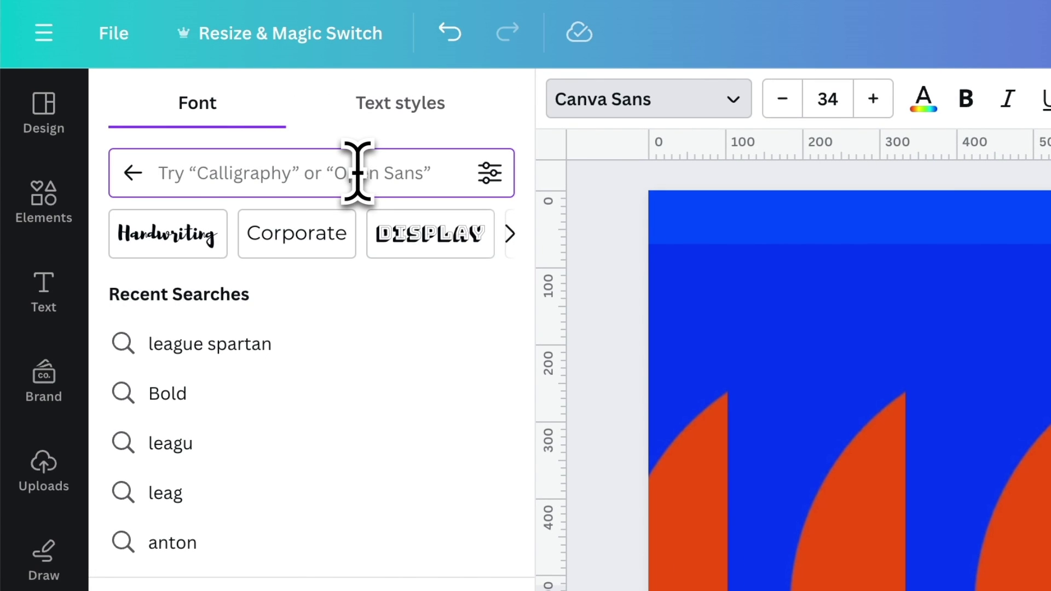
pyautogui.write('league spartan')
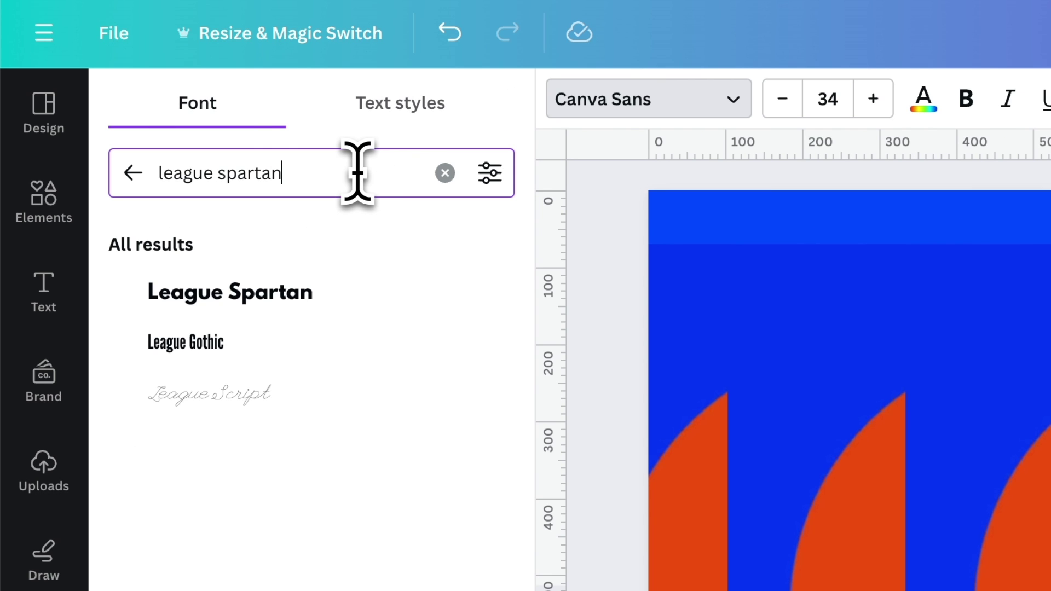
pyautogui.click(385, 298)
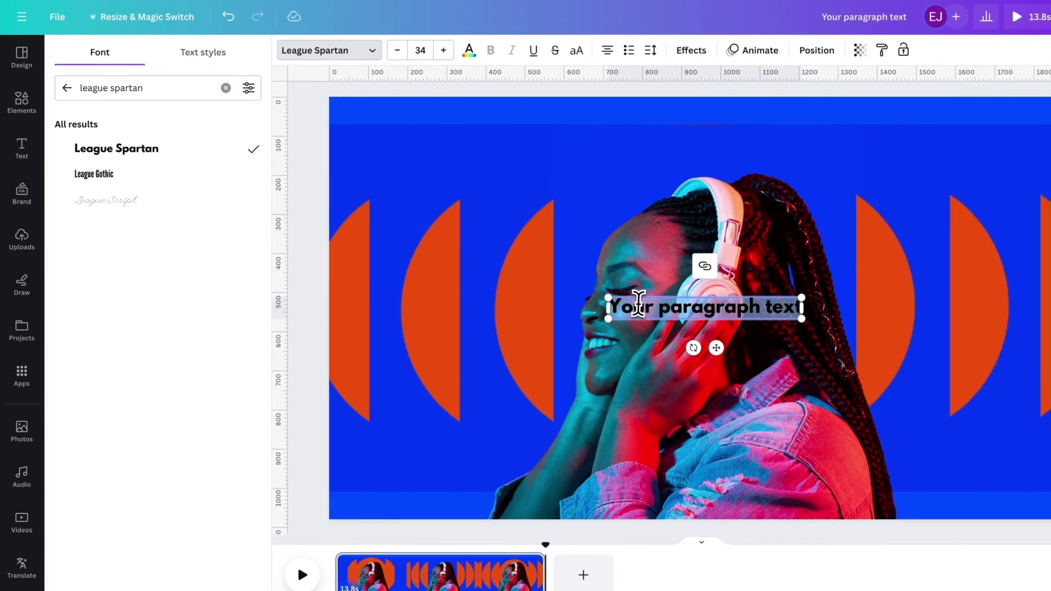
pyautogui.press('BackSpace')
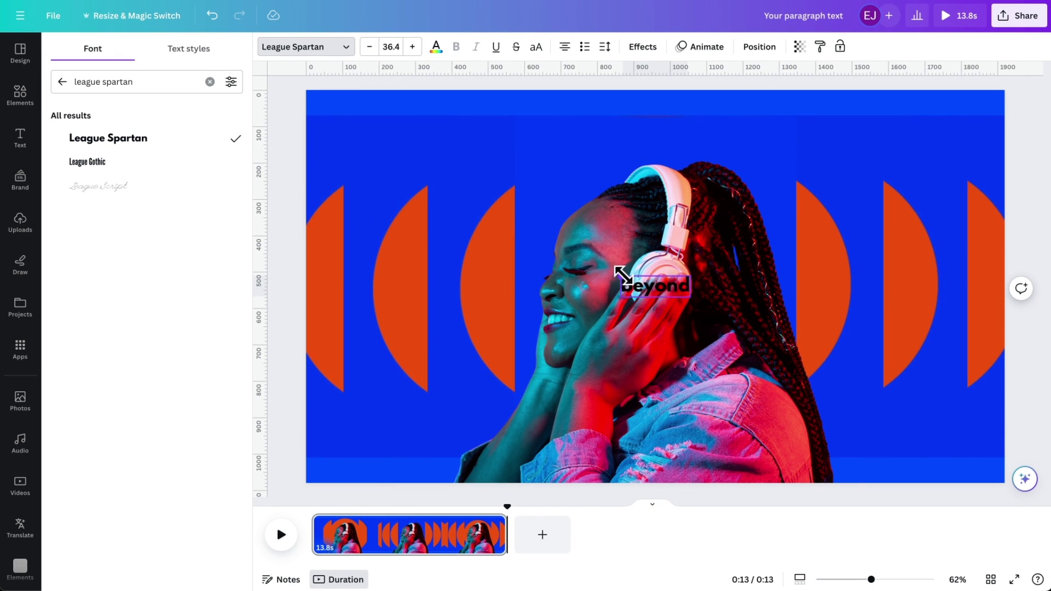
pyautogui.moveTo(623, 274); pyautogui.dragTo(594, 268)
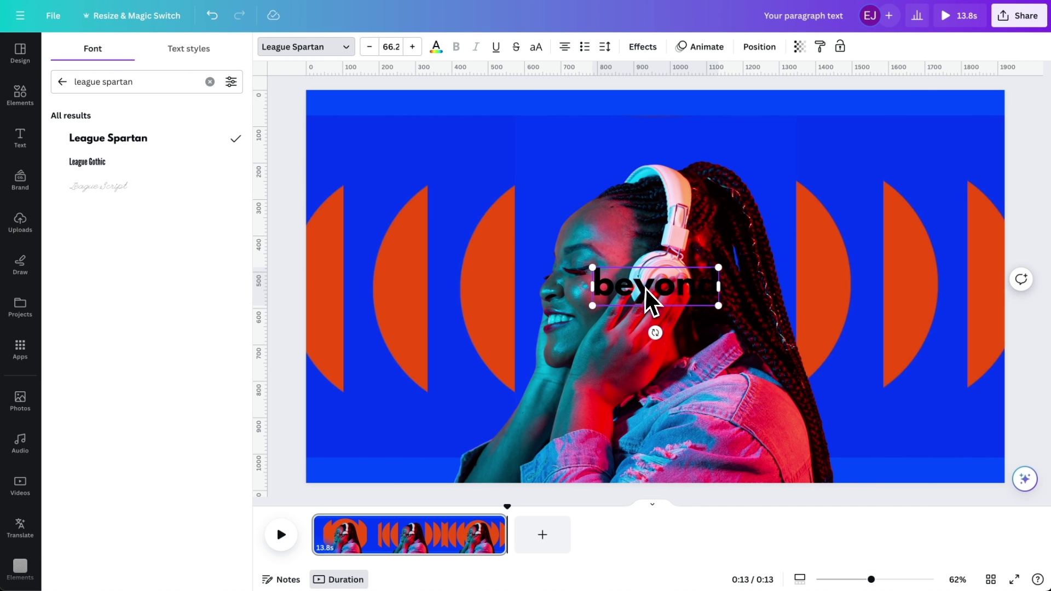
pyautogui.click(694, 322)
# Place 'beyond' left of the photo with an identical copy on the right.
pyautogui.click(585, 295)
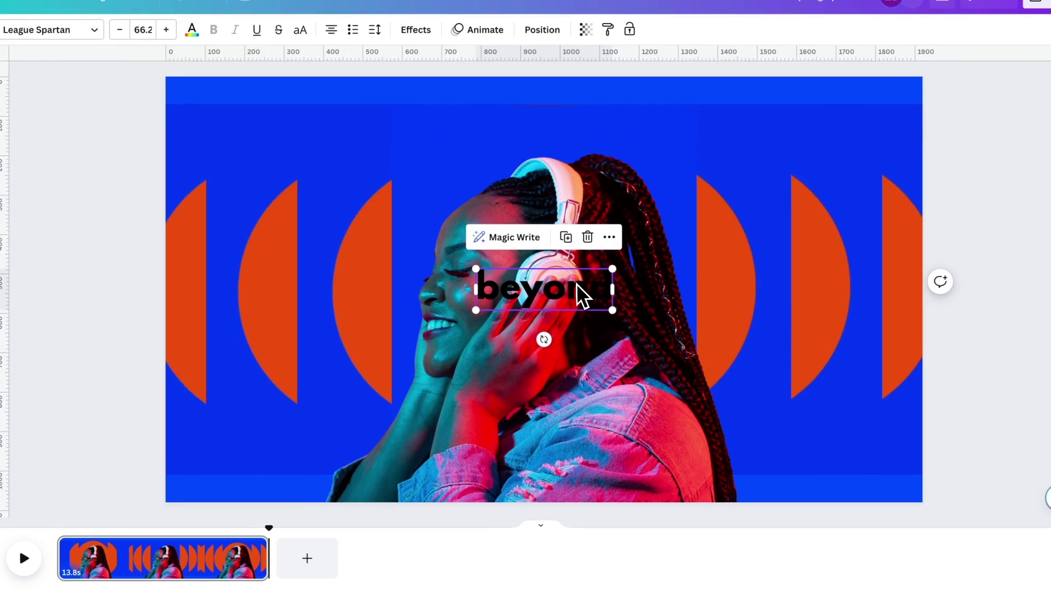
pyautogui.moveTo(588, 294); pyautogui.dragTo(392, 290)
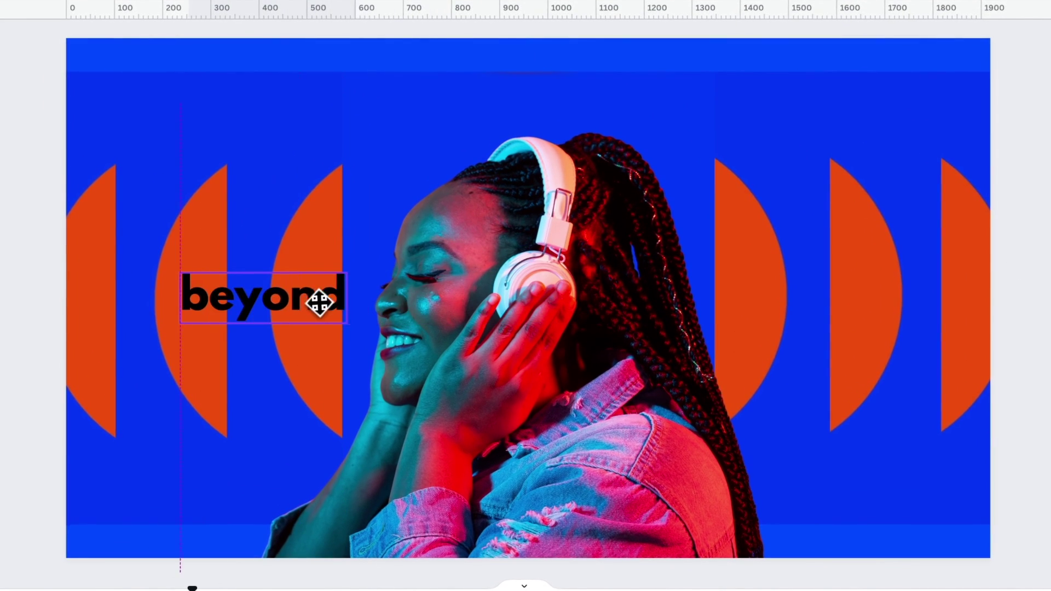
pyautogui.moveTo(319, 302); pyautogui.dragTo(866, 315)
pyautogui.doubleClick(864, 310)
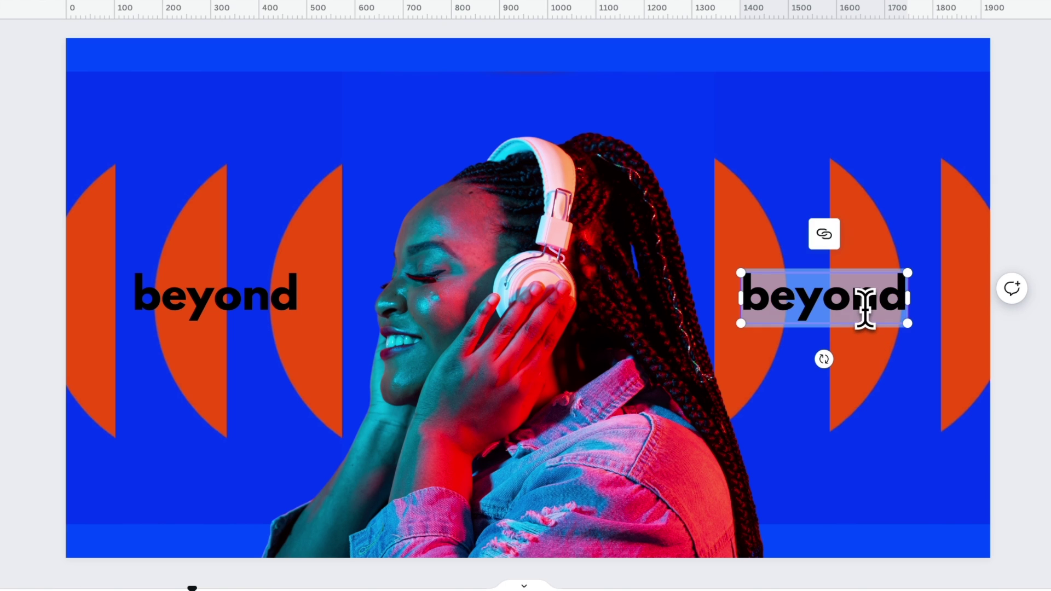
# Change the right-hand copy to 'listening' and nudge it slightly right.
pyautogui.write('listening')
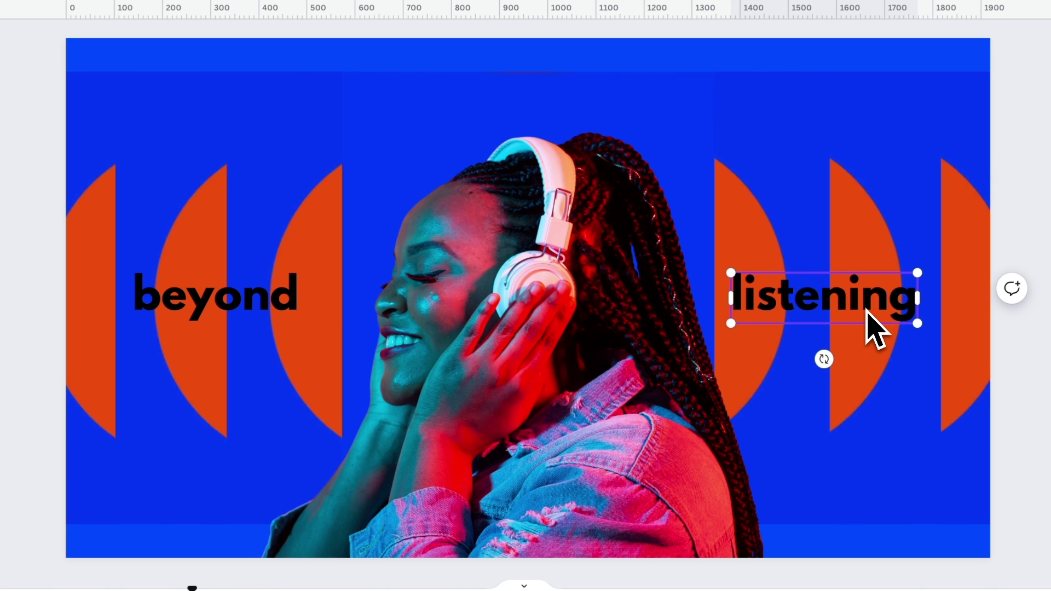
pyautogui.click(870, 287)
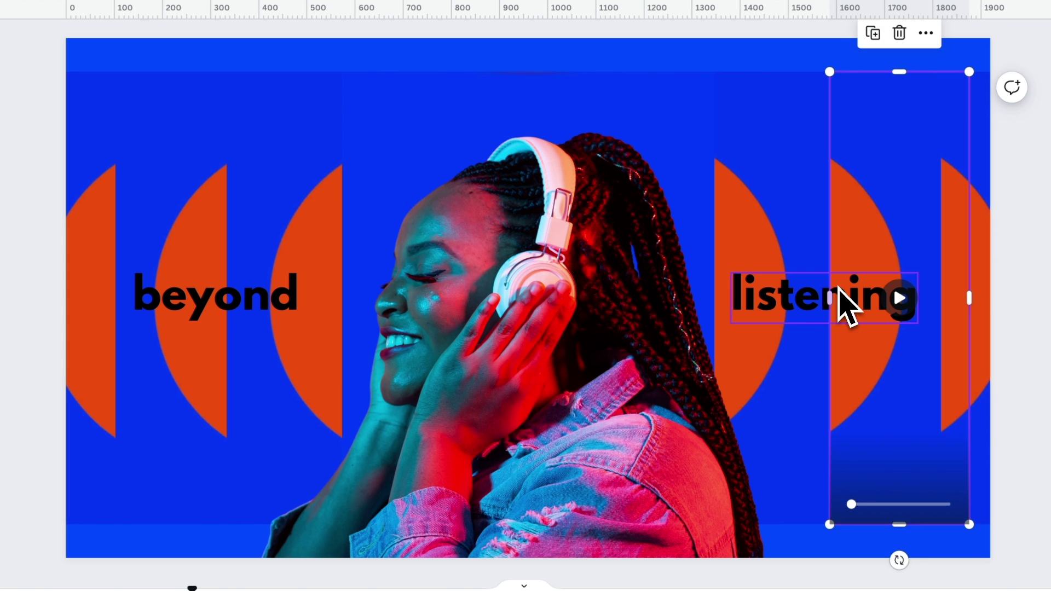
pyautogui.click(856, 300)
pyautogui.moveTo(857, 300); pyautogui.dragTo(877, 302)
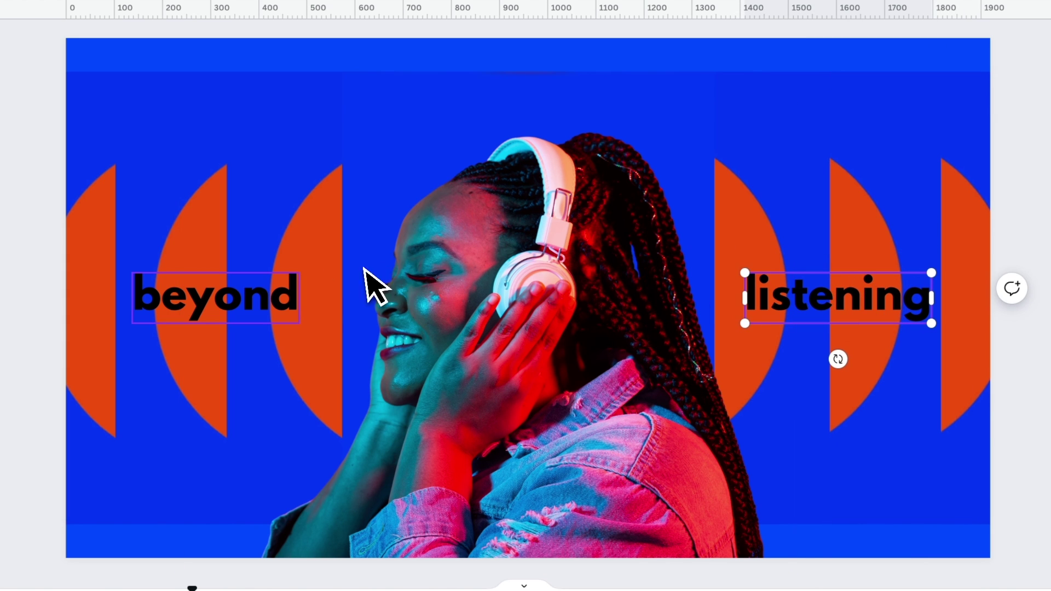
# Shift-select 'beyond' and 'listening', reposition them together, and enlarge both on either side of the photo.
pyautogui.keyDown('shift'); pyautogui.click(284, 298); pyautogui.keyUp('shift')
pyautogui.moveTo(281, 283); pyautogui.dragTo(274, 289)
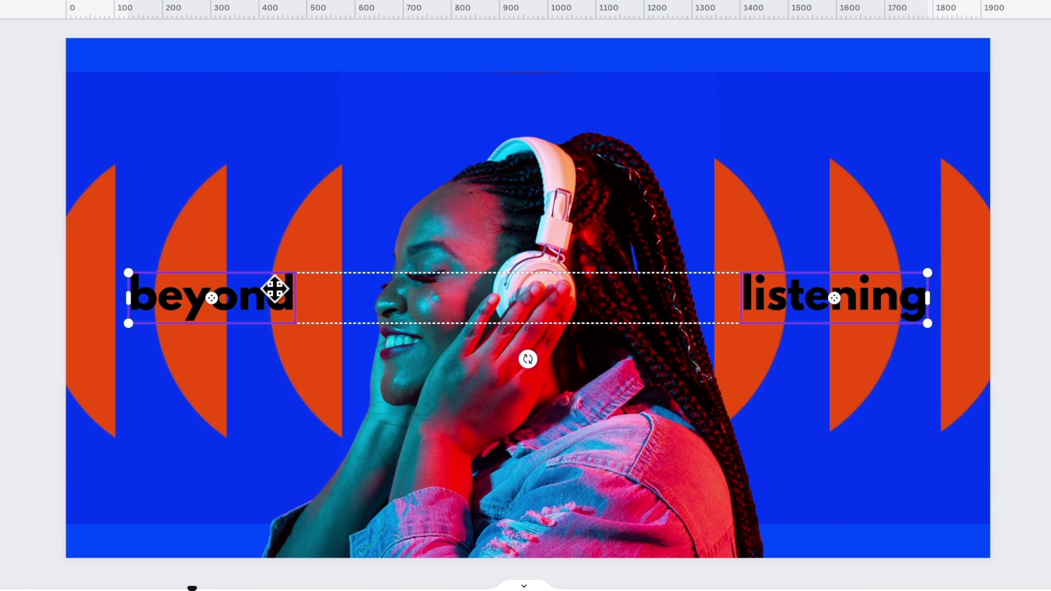
pyautogui.moveTo(275, 289); pyautogui.dragTo(274, 289)
pyautogui.moveTo(131, 272); pyautogui.dragTo(121, 268)
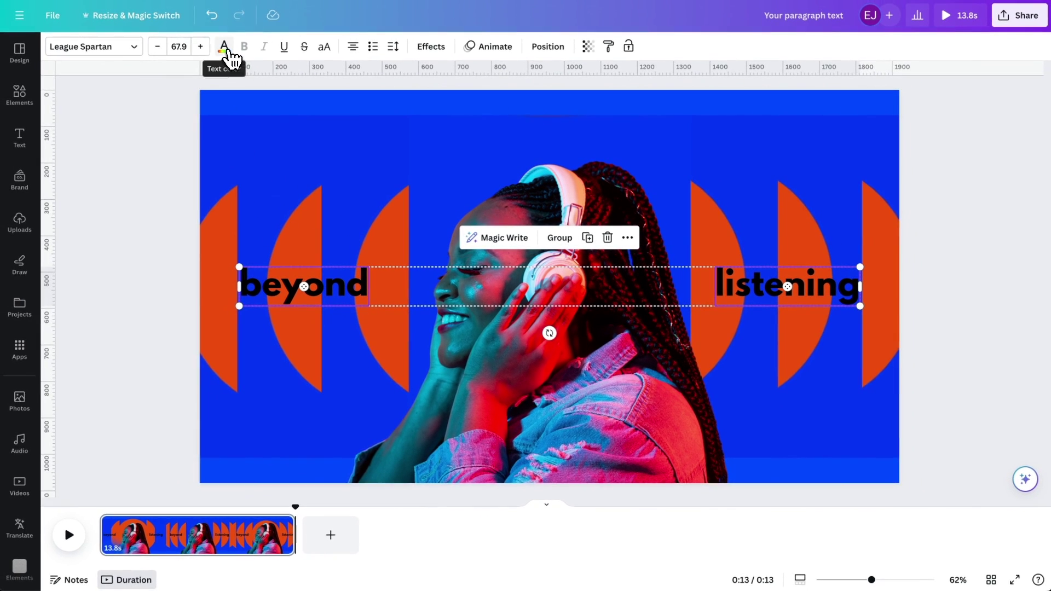
# Recolour 'beyond' and 'listening' to the document blue #0047FF, then deselect them.
pyautogui.click(225, 48)
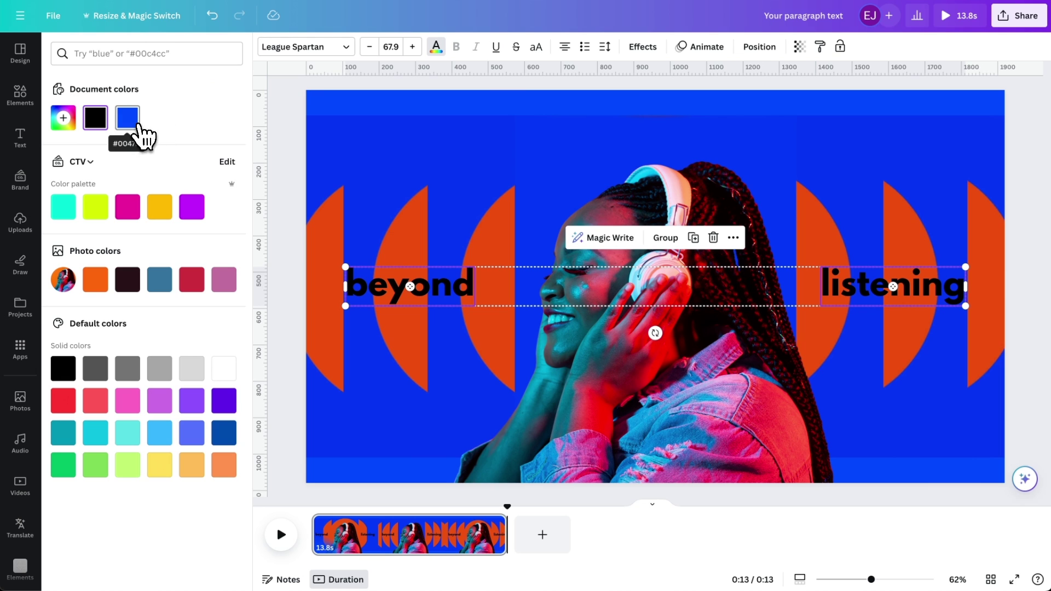
pyautogui.click(129, 118)
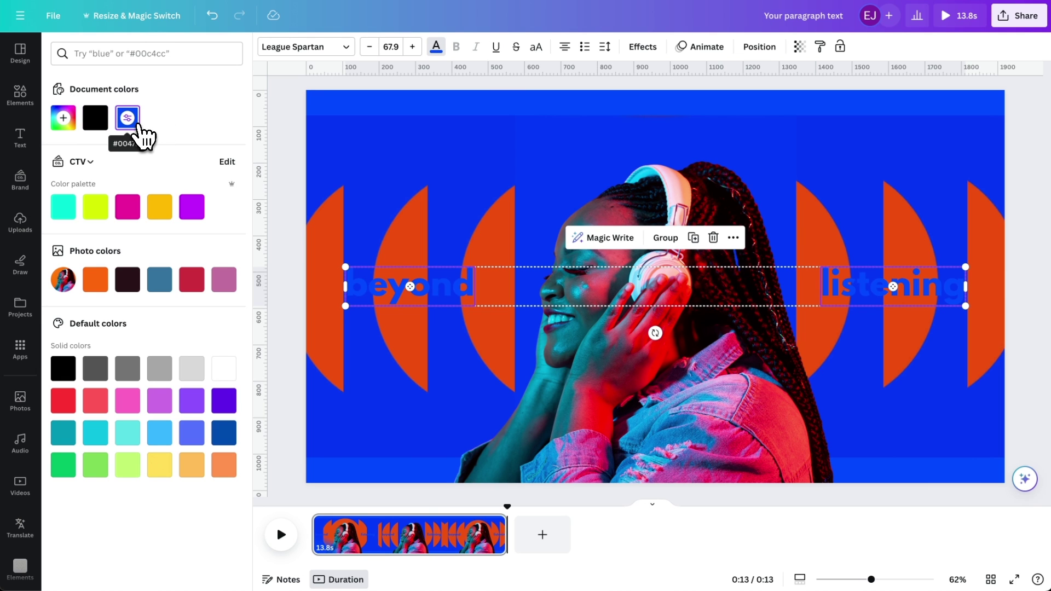
pyautogui.click(272, 216)
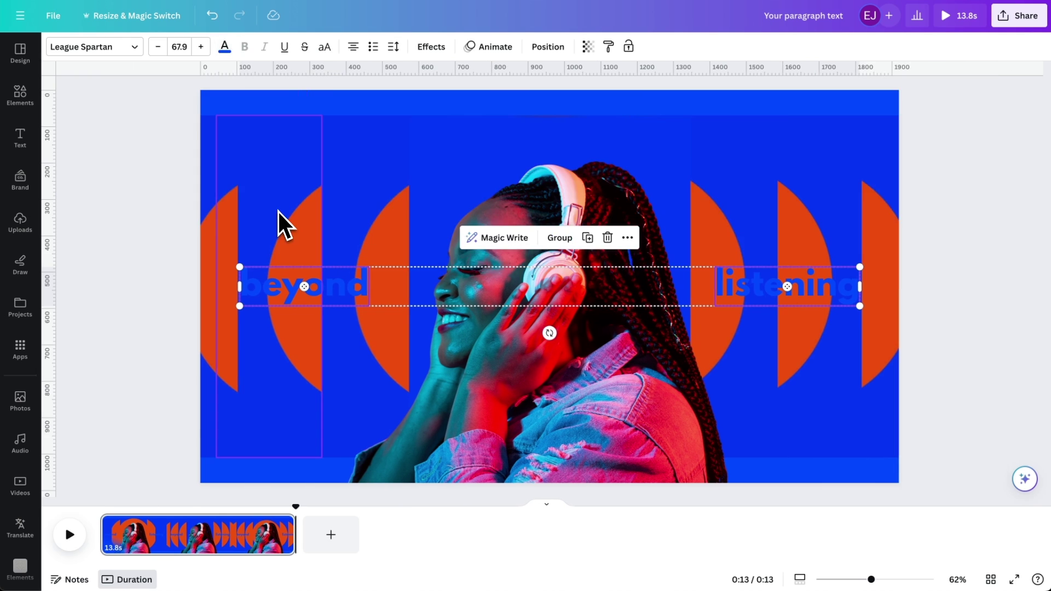
pyautogui.click(180, 287)
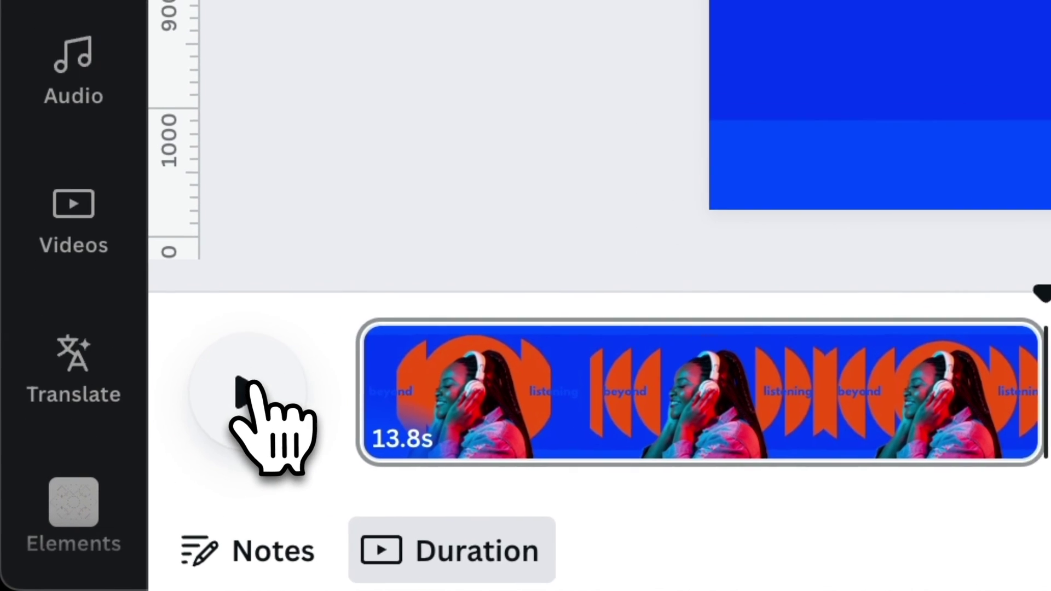
# Play the video preview from the start.
pyautogui.click(70, 534)
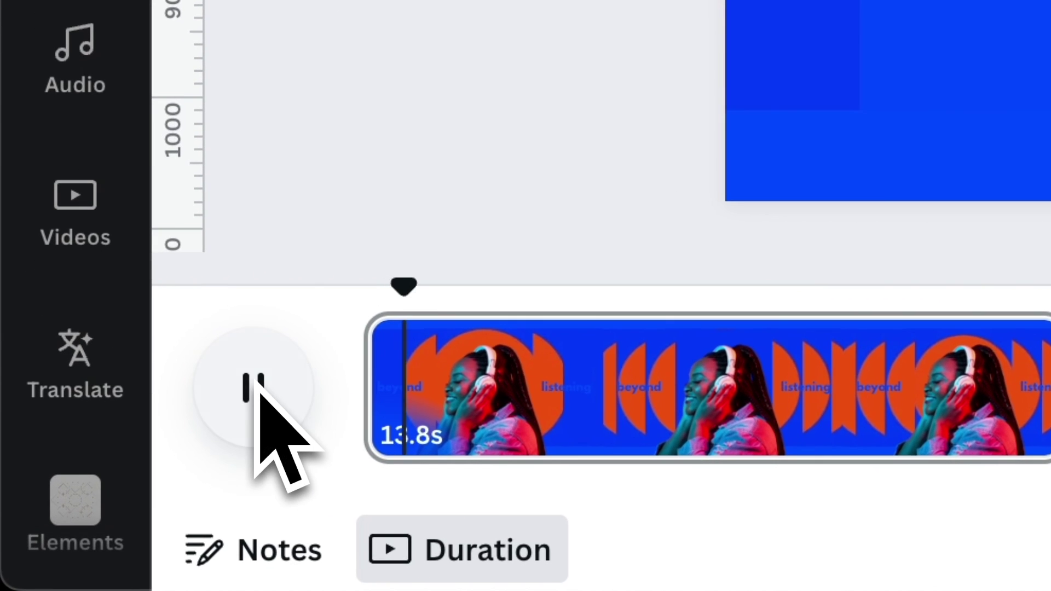